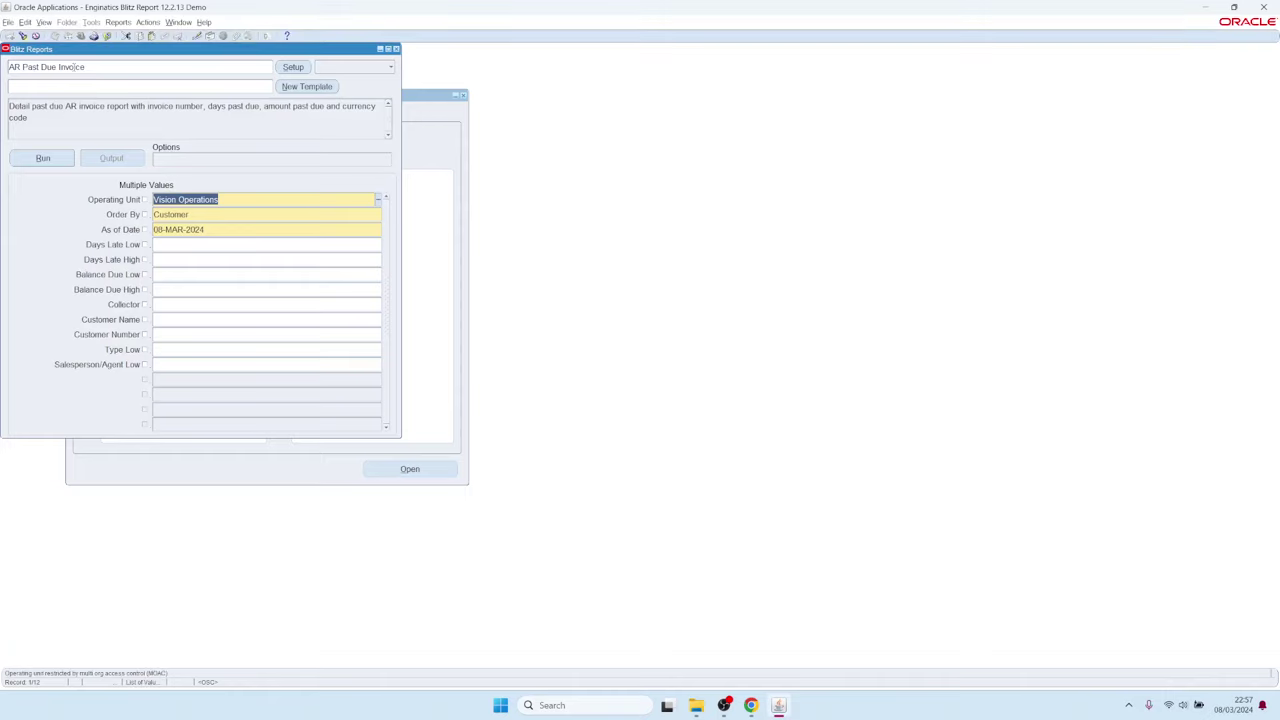
# Step: Run the AR Past Due Invoice report for Vision Operations, with its output opening in Excel
pyautogui.click(46, 158)
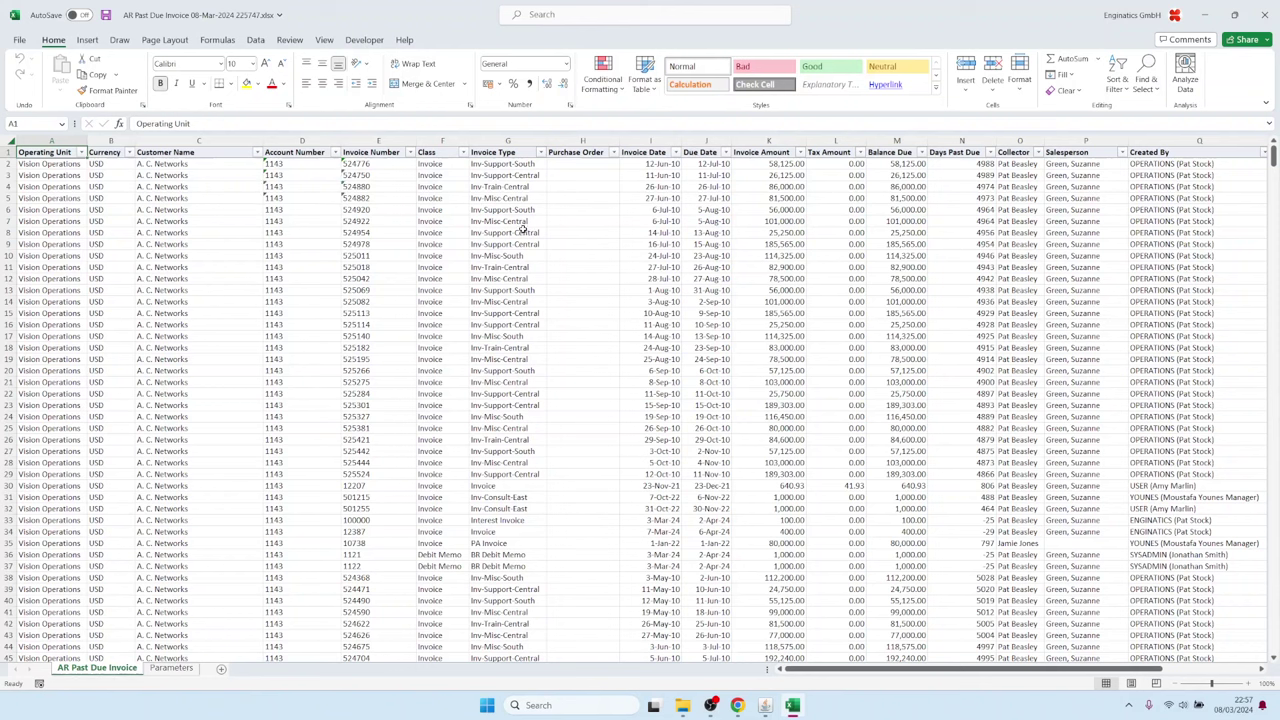
# Step: Check the Invoice Type filter and scroll the past due invoices, then return to Blitz Reports
pyautogui.click(540, 153)
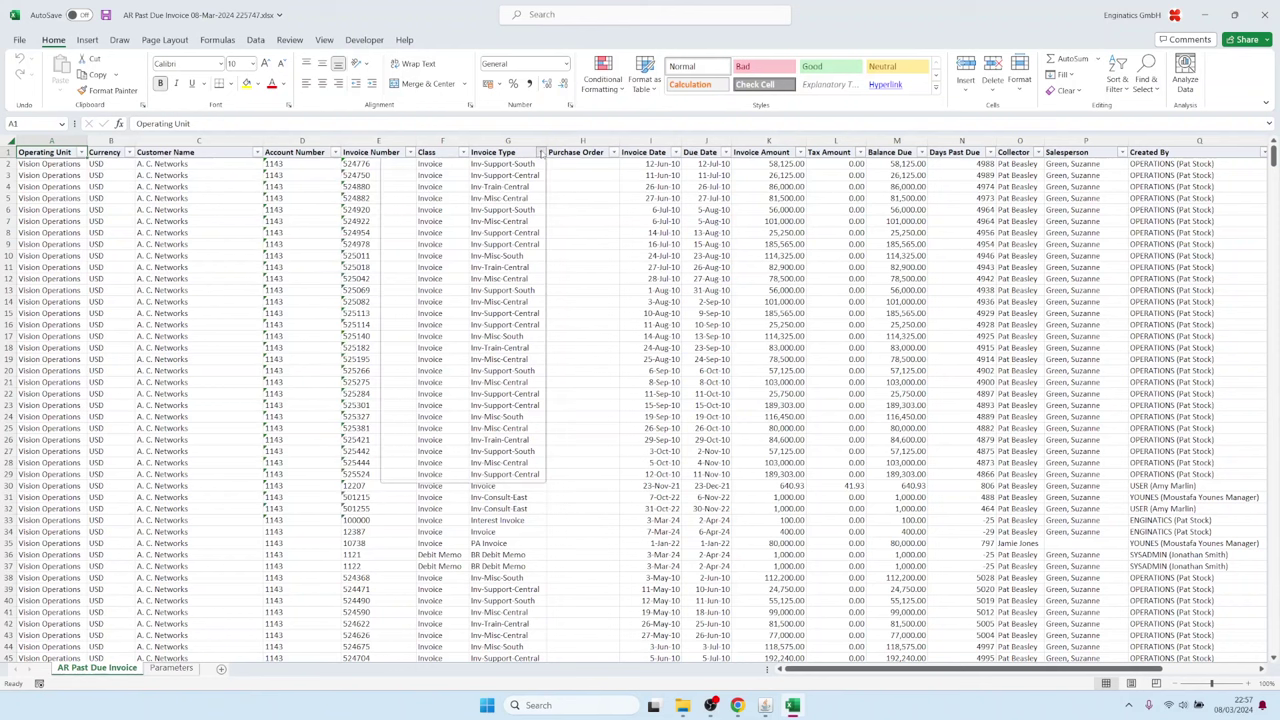
pyautogui.press('Escape')
pyautogui.click(714, 381)
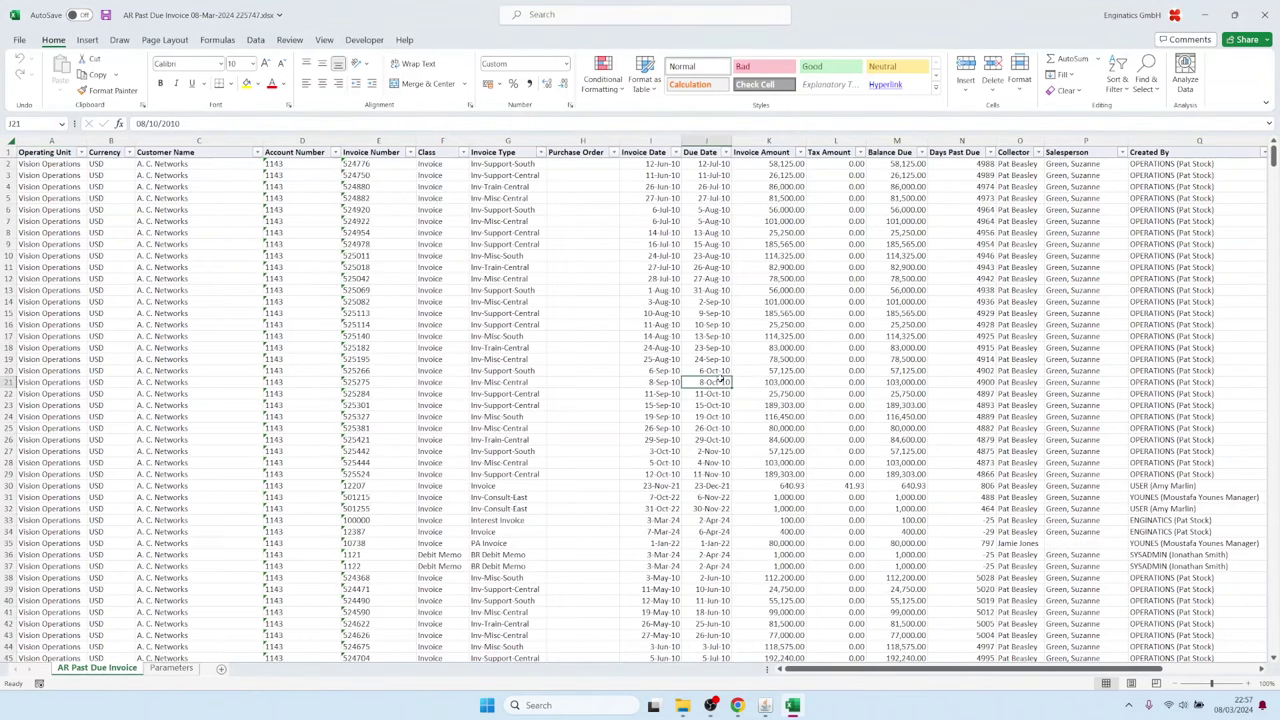
pyautogui.scroll(-14, 721, 377)
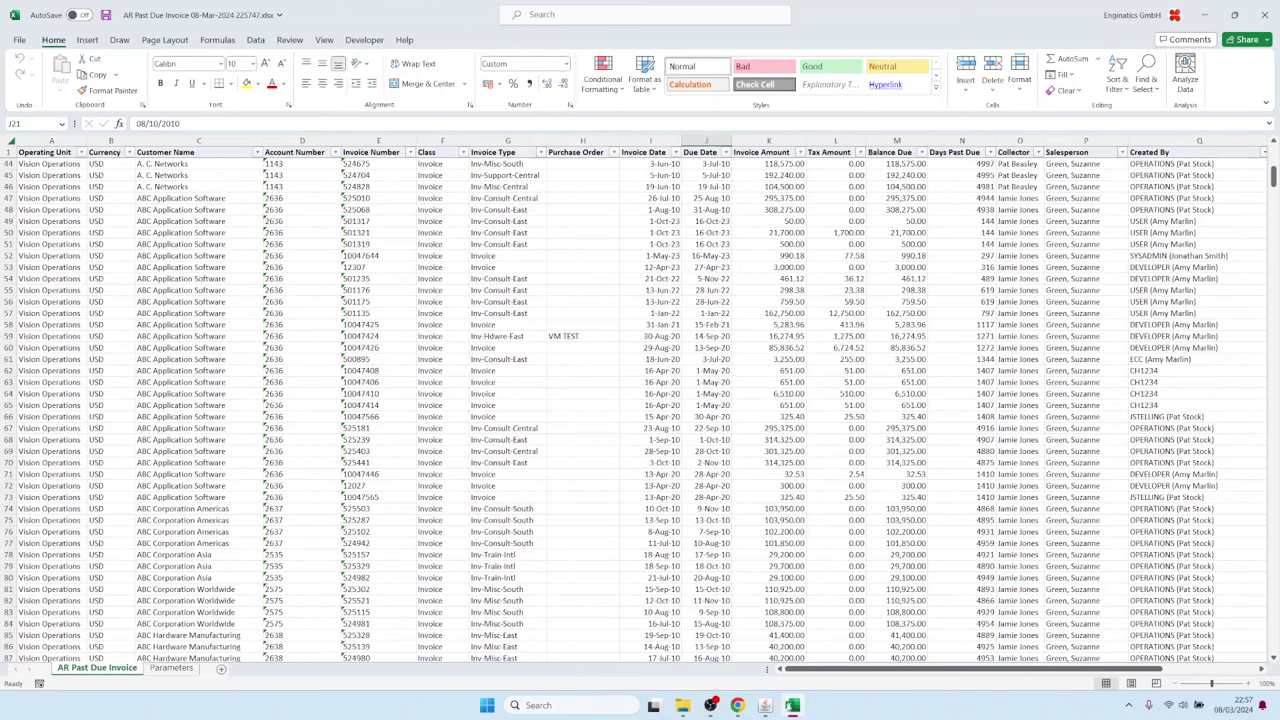
pyautogui.click(765, 705)
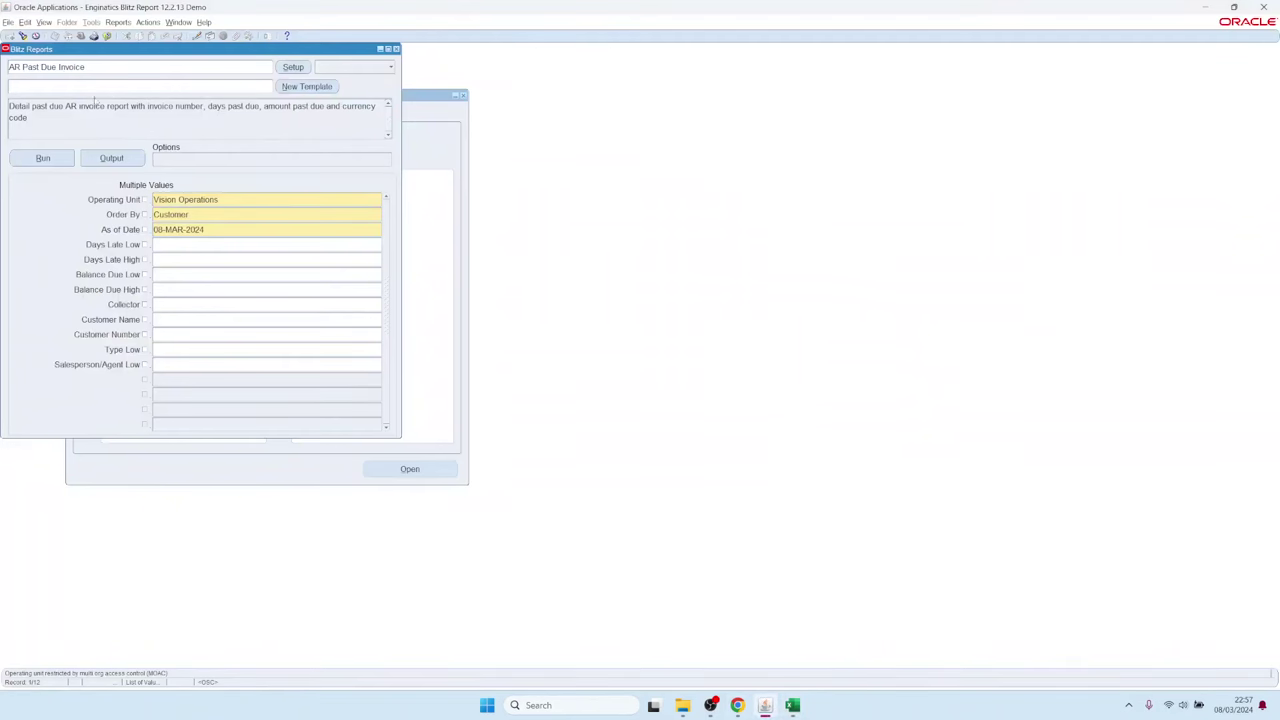
# Step: Create a new template showing eleven columns, move Class, Invoice Type and Invoice Date up, and run it
pyautogui.click(285, 87)
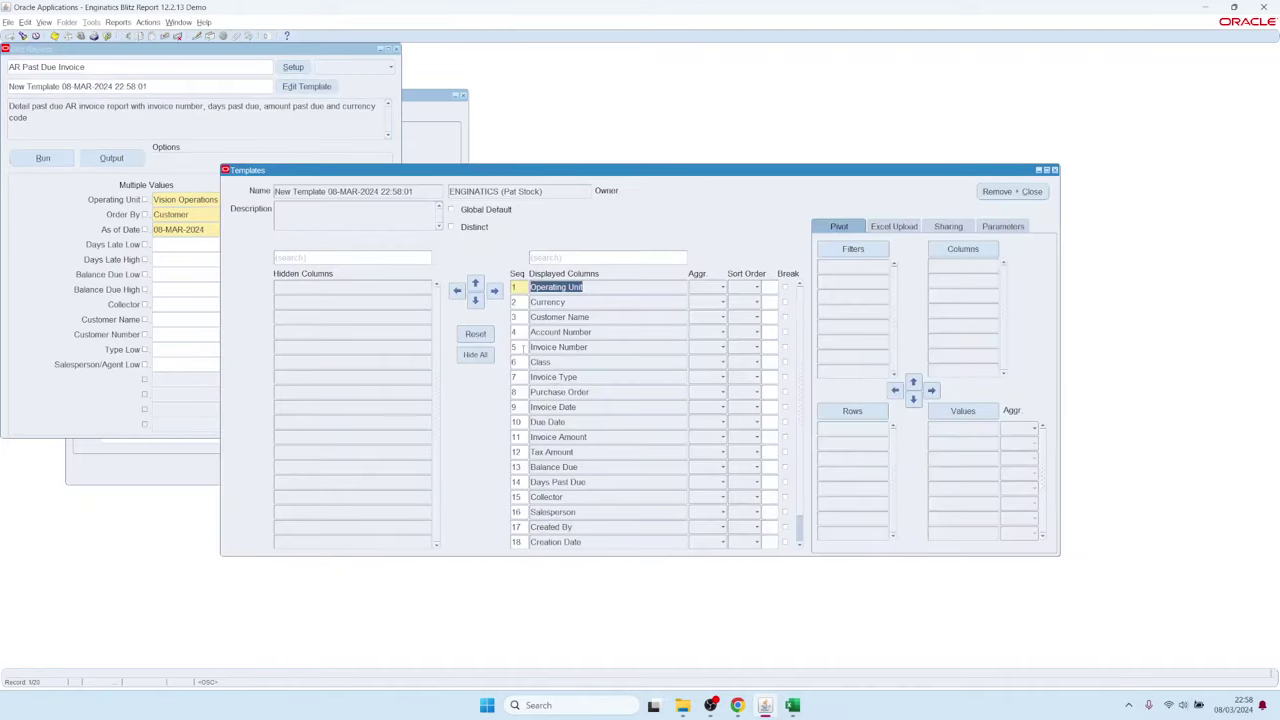
pyautogui.click(475, 355)
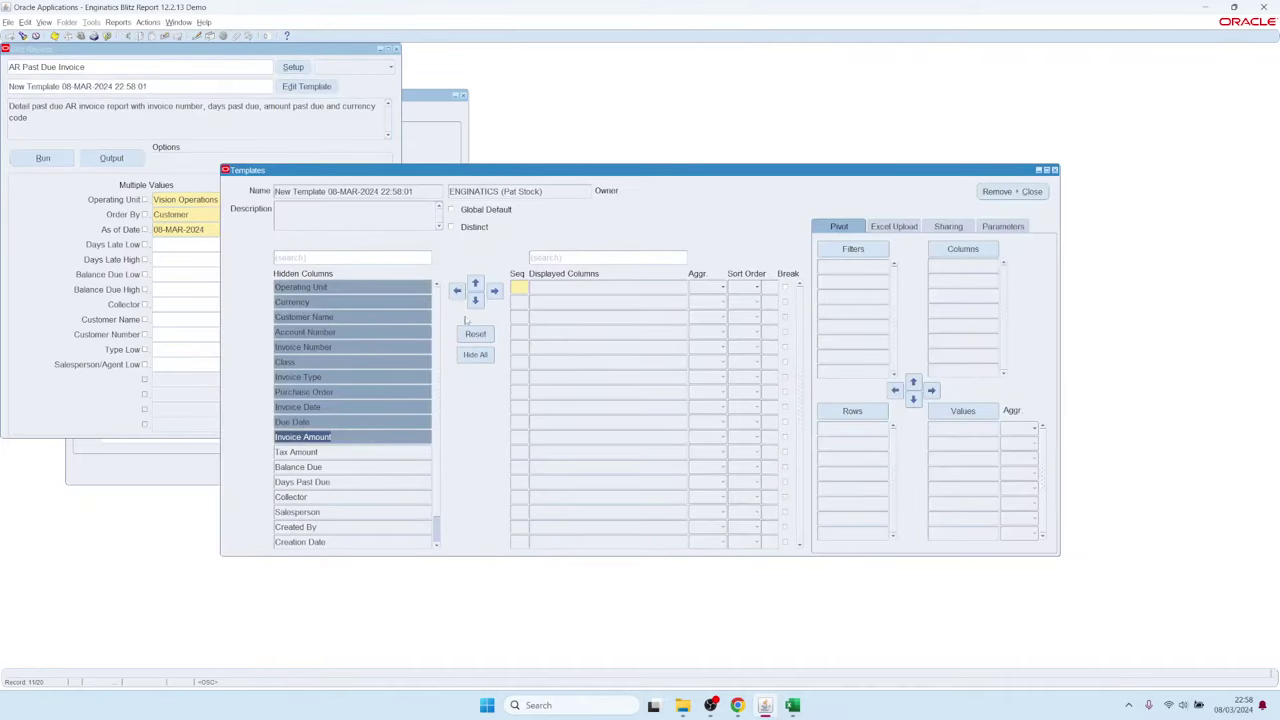
pyautogui.click(494, 291)
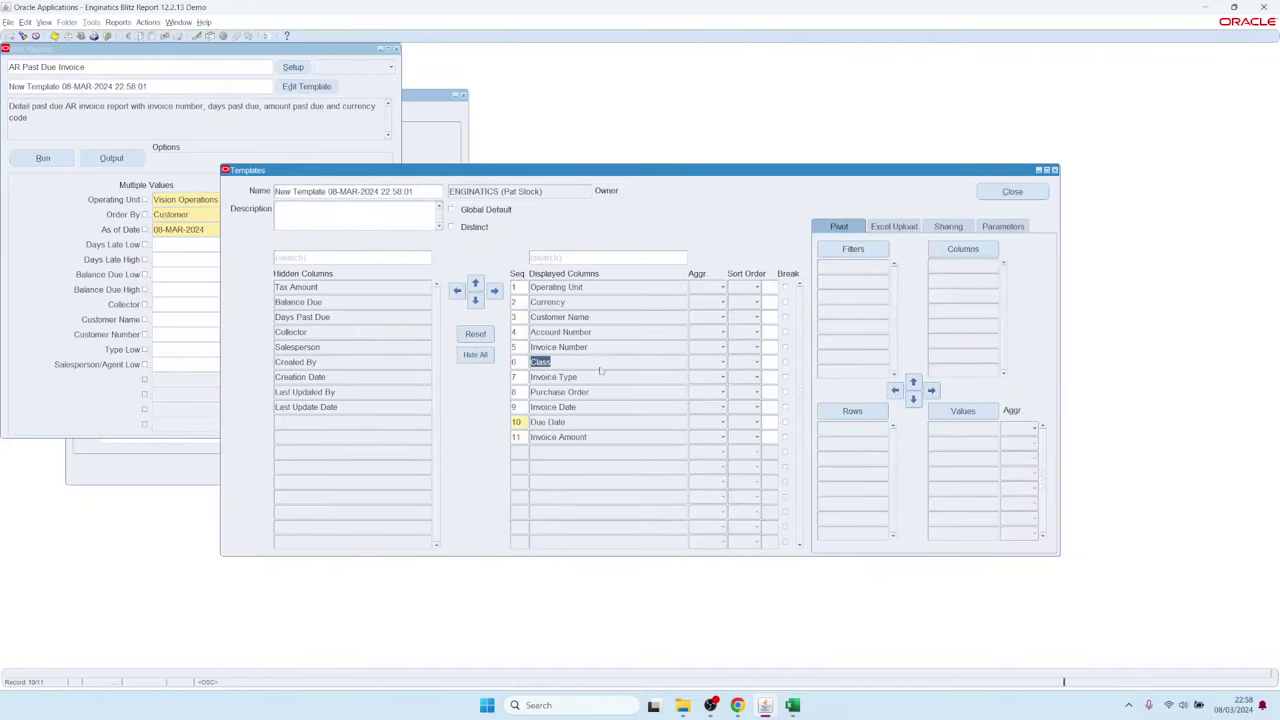
pyautogui.moveTo(545, 362); pyautogui.dragTo(572, 379)
pyautogui.keyDown('ctrl'); pyautogui.click(553, 377); pyautogui.keyUp('ctrl')
pyautogui.keyDown('ctrl'); pyautogui.click(553, 407); pyautogui.keyUp('ctrl')
pyautogui.click(475, 284)
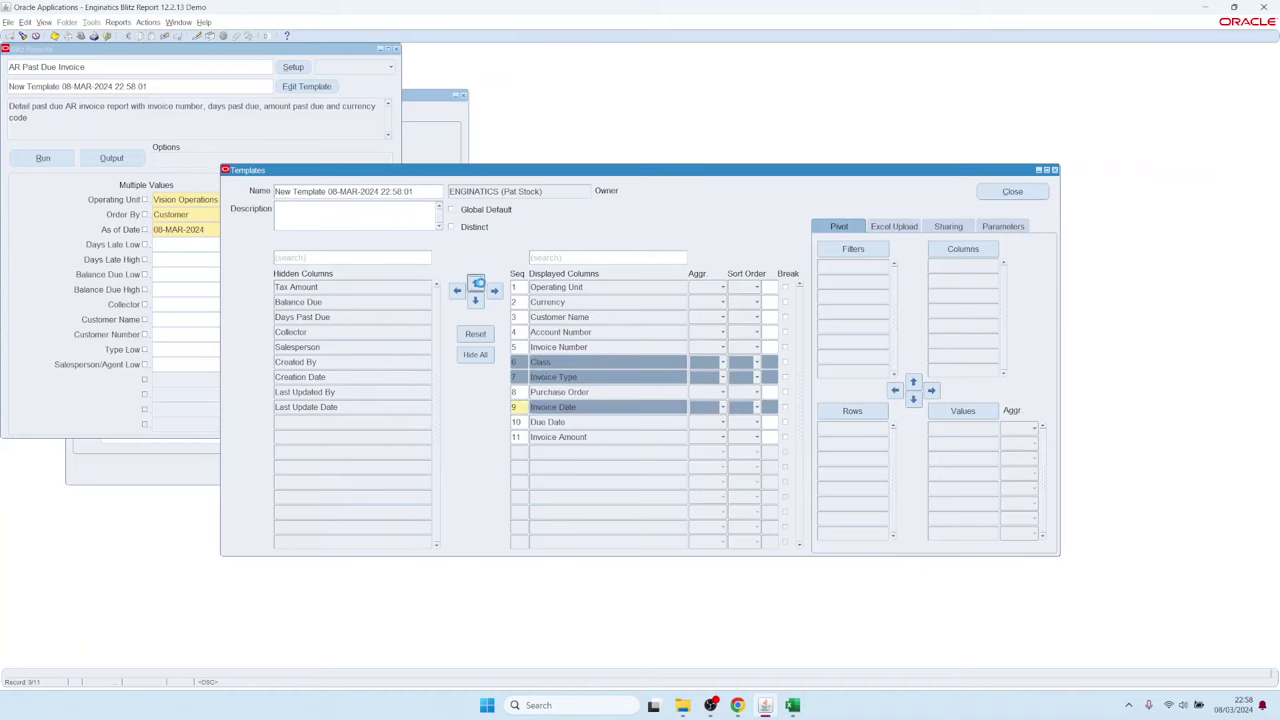
pyautogui.click(475, 284)
pyautogui.click(43, 158)
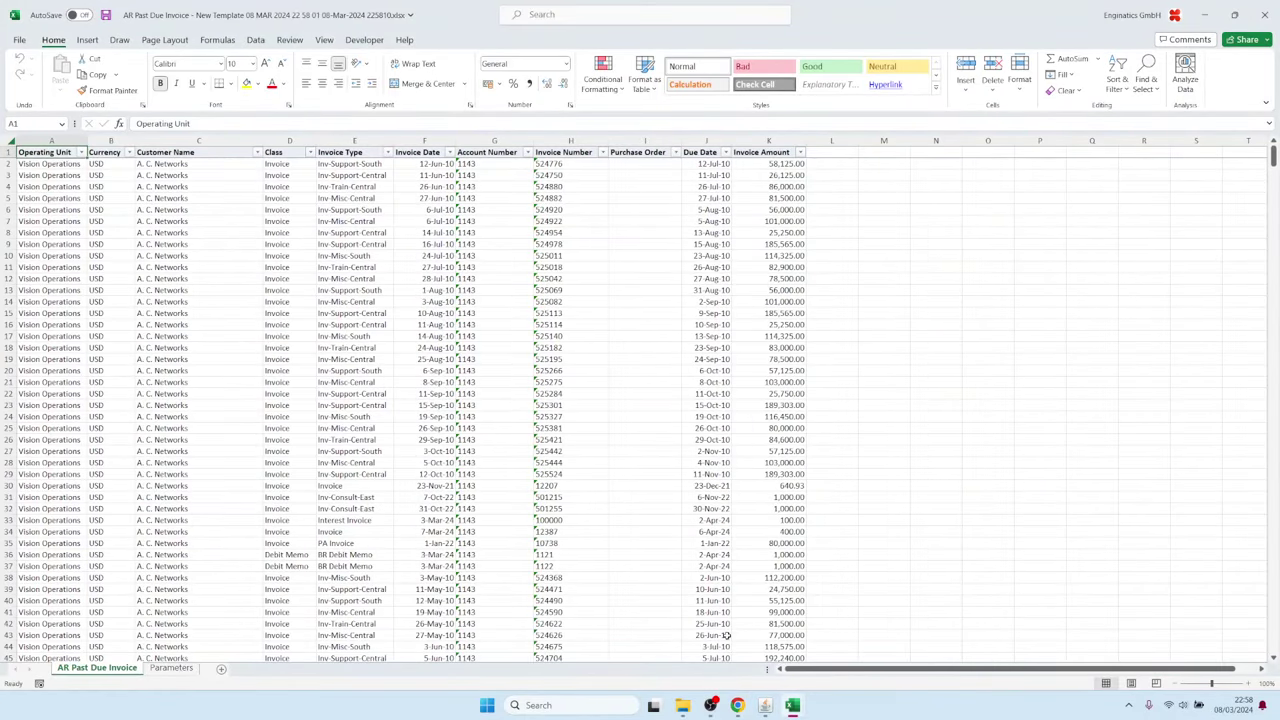
# Step: Back in the template window, reset it to display all 18 columns
pyautogui.moveTo(765, 705)
pyautogui.click(765, 632)
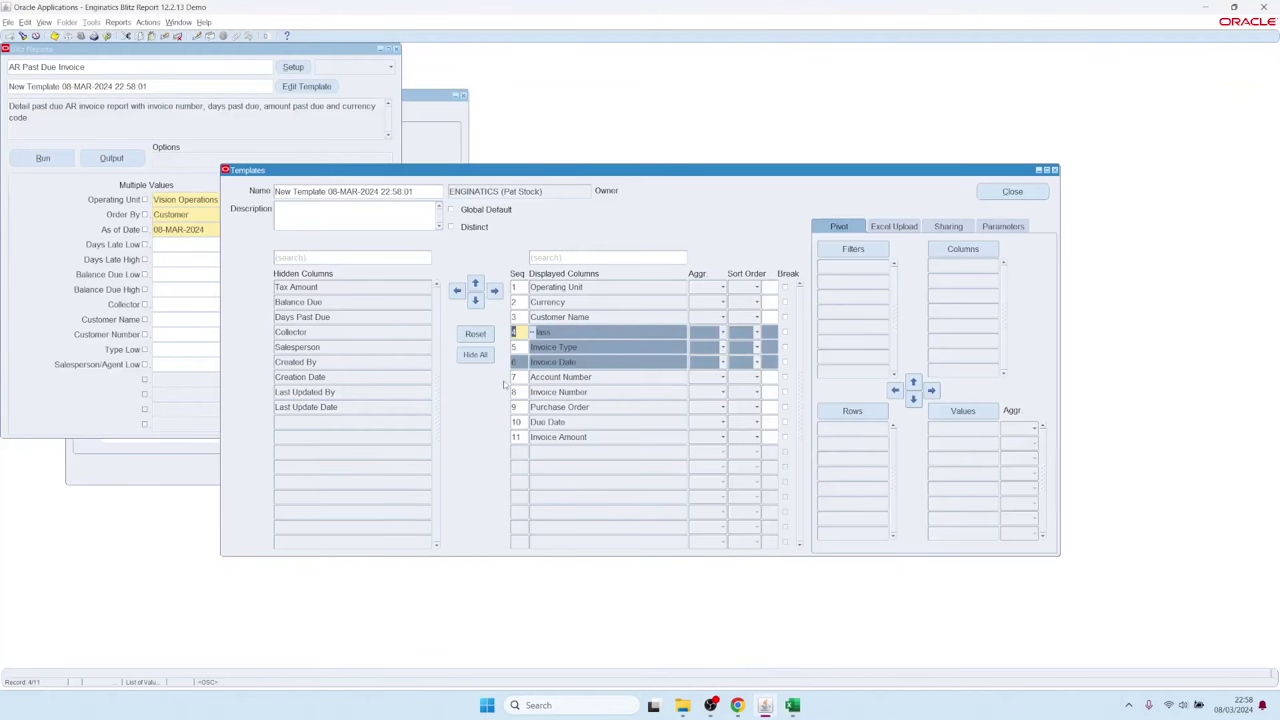
pyautogui.click(480, 334)
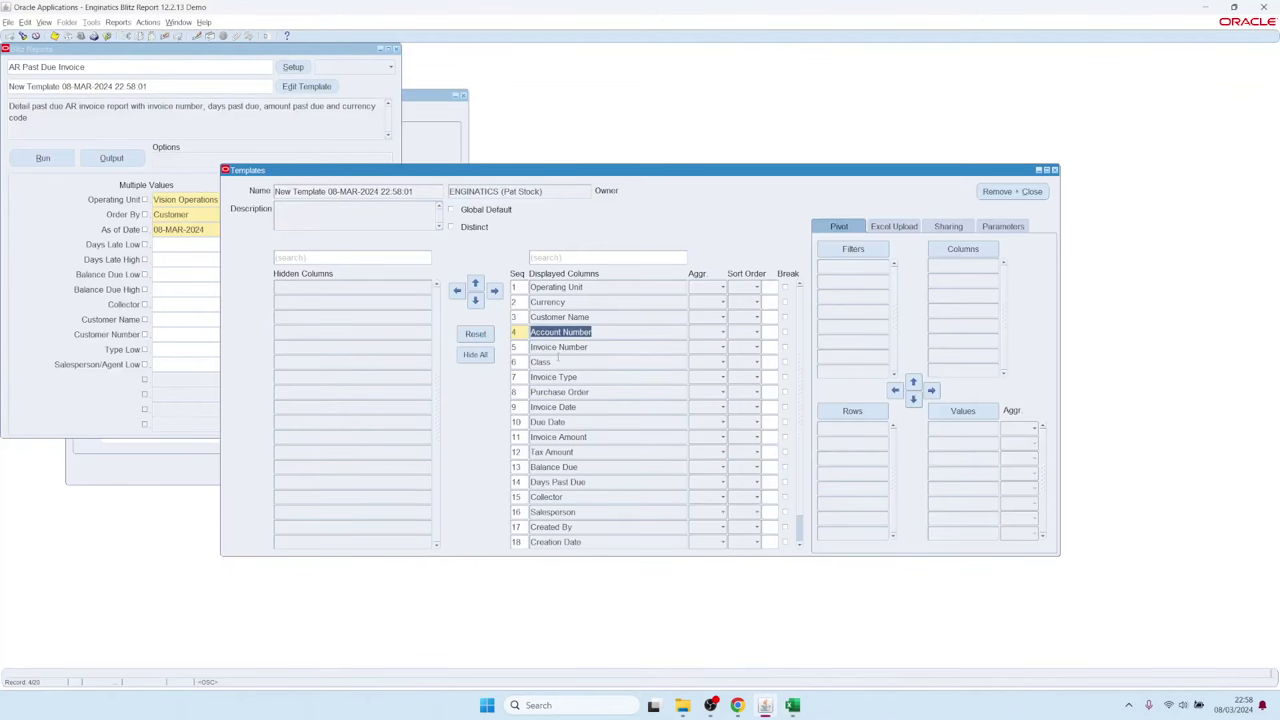
# Step: Put Class and Invoice Type in the pivot rows and Currency in the pivot columns
pyautogui.moveTo(558, 361); pyautogui.dragTo(556, 377)
pyautogui.click(862, 410)
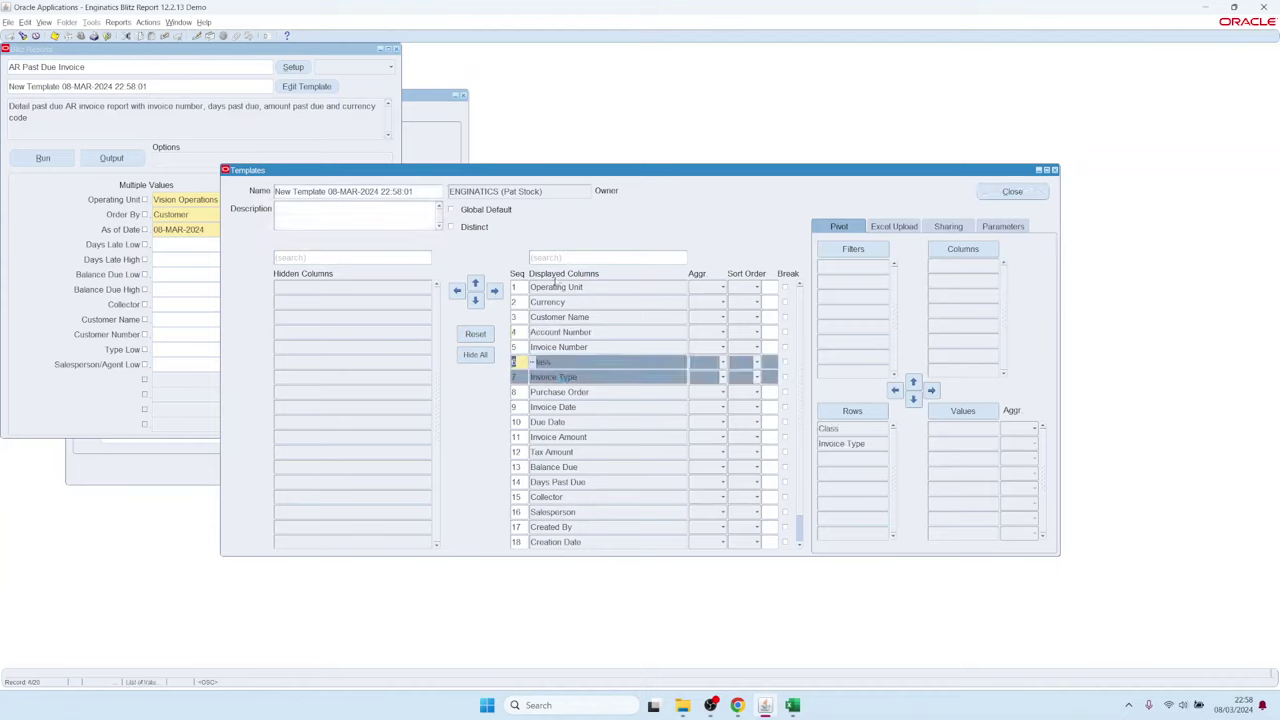
pyautogui.click(574, 303)
pyautogui.click(963, 248)
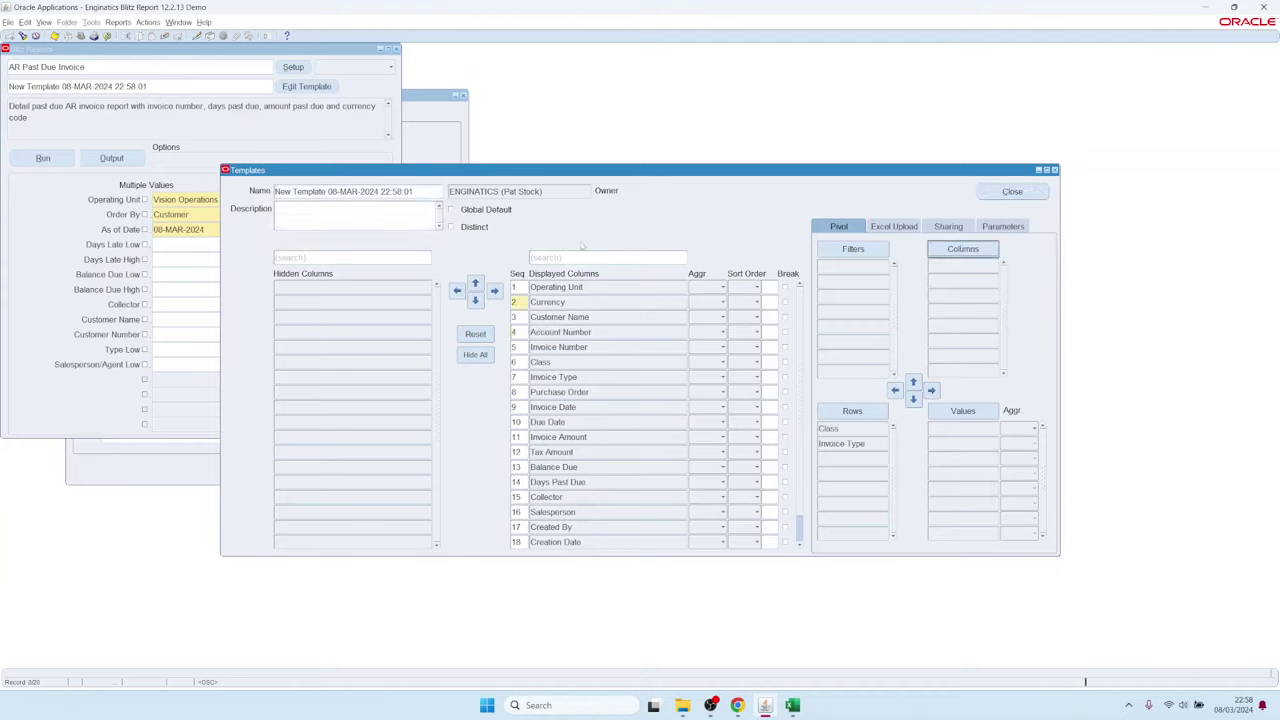
# Step: Add summed Invoice Amount and Tax Amount as pivot values and run the report
pyautogui.click(563, 257)
pyautogui.write('amoun')
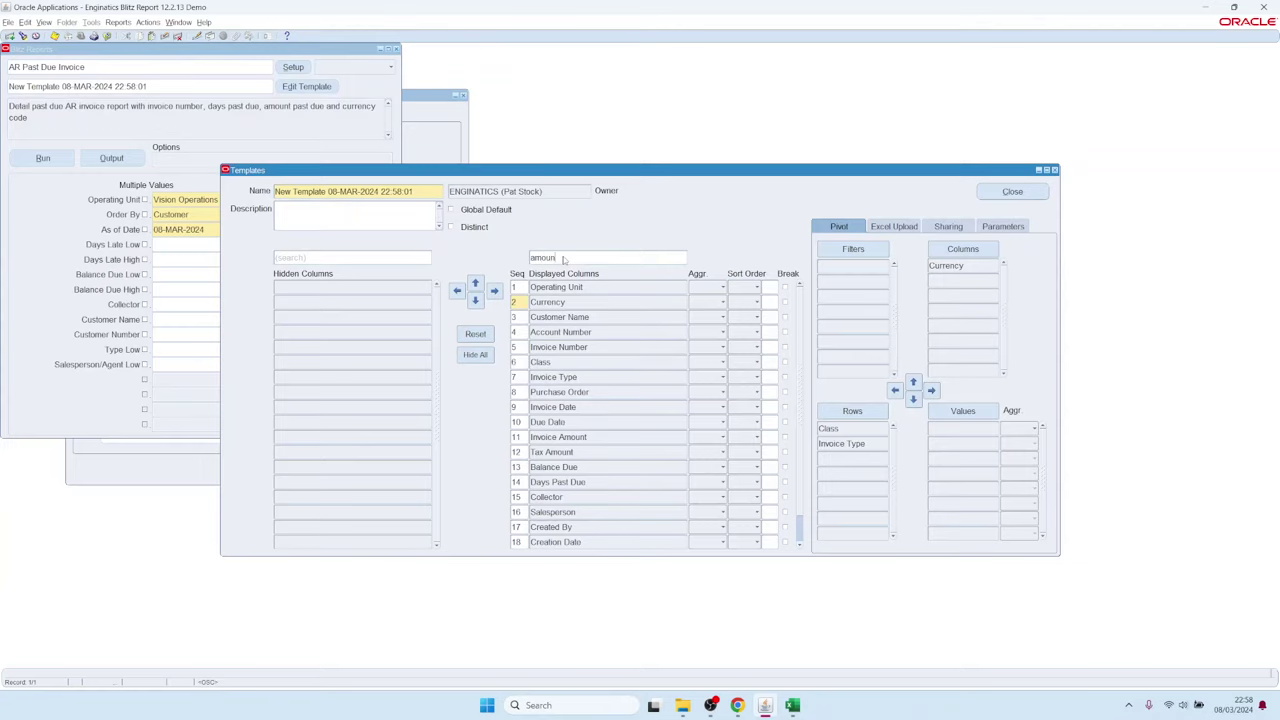
pyautogui.press('Return')
pyautogui.click(555, 287)
pyautogui.keyDown('shift'); pyautogui.click(555, 302); pyautogui.keyUp('shift')
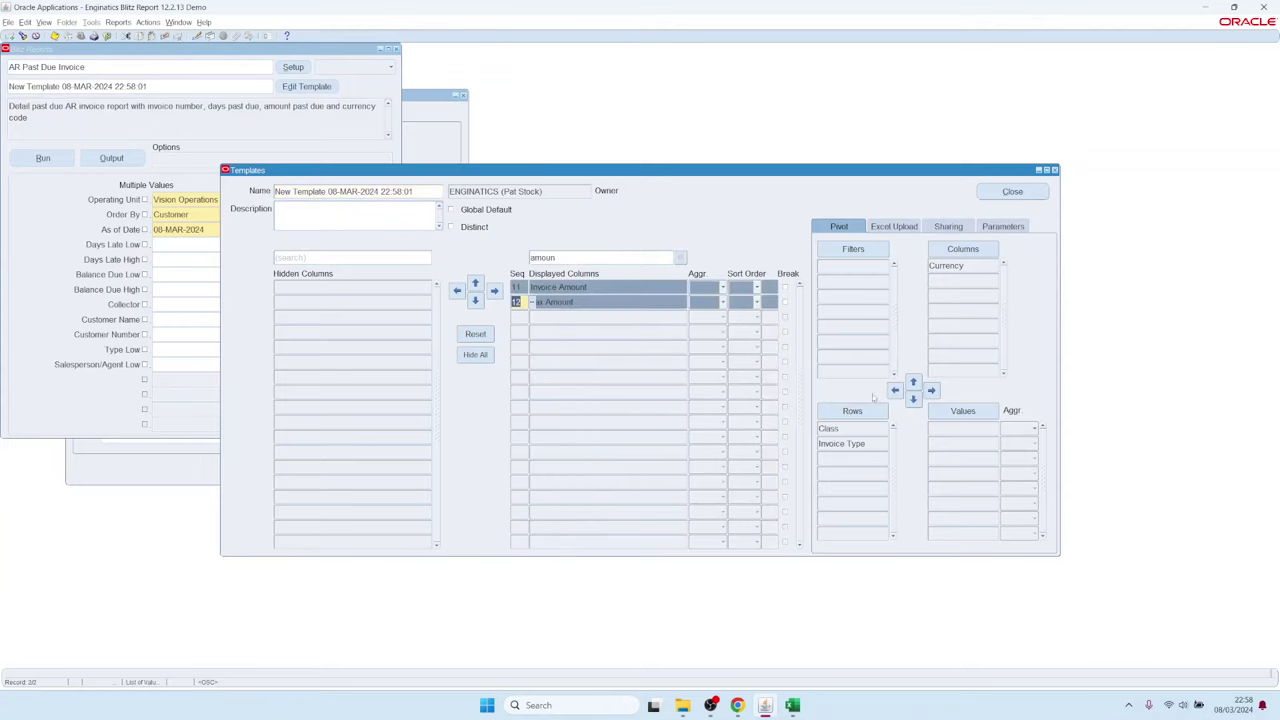
pyautogui.moveTo(963, 418); pyautogui.dragTo(963, 425)
pyautogui.click(66, 160)
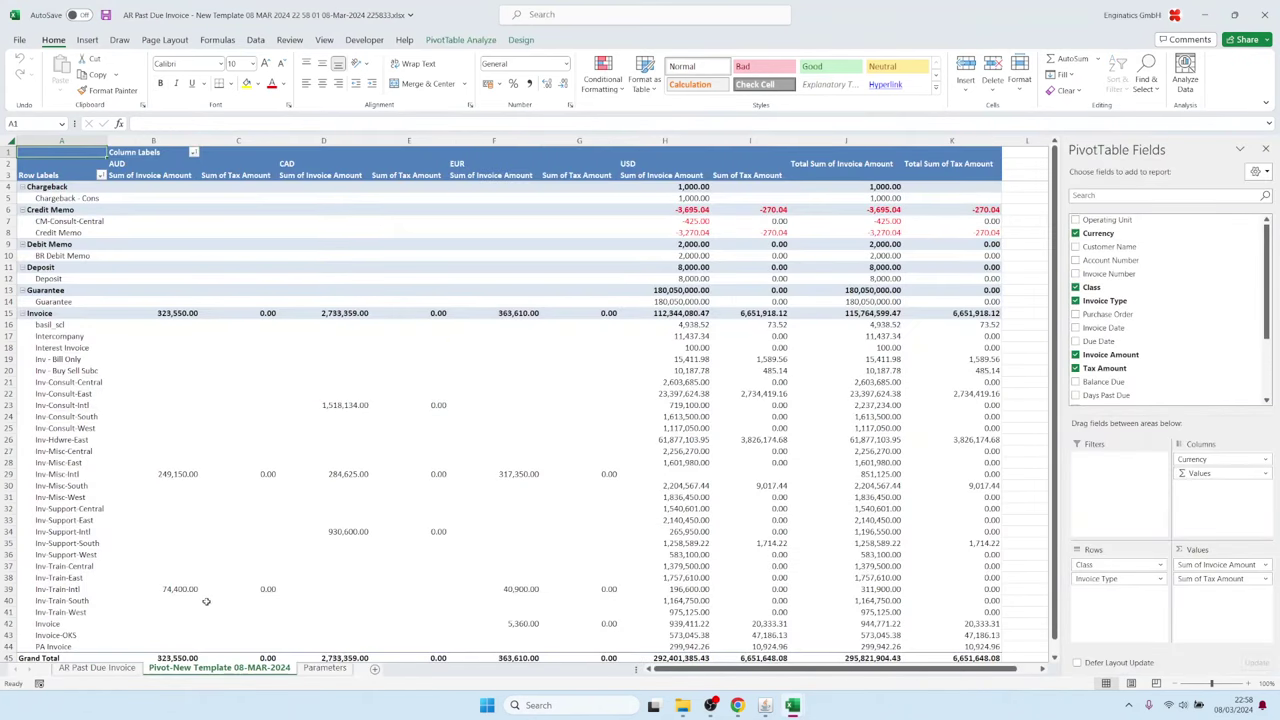
# Step: Glance at the data sheet, then drag Currency out of the pivot's Columns area
pyautogui.click(97, 668)
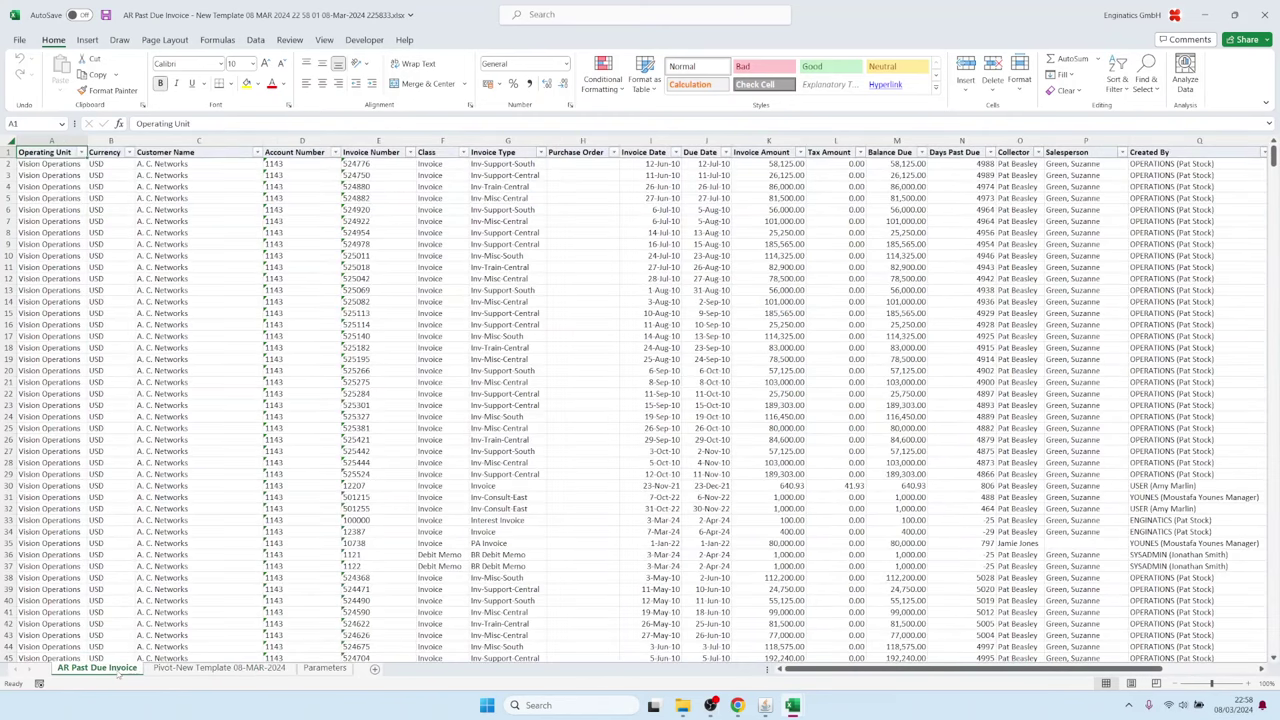
pyautogui.click(185, 668)
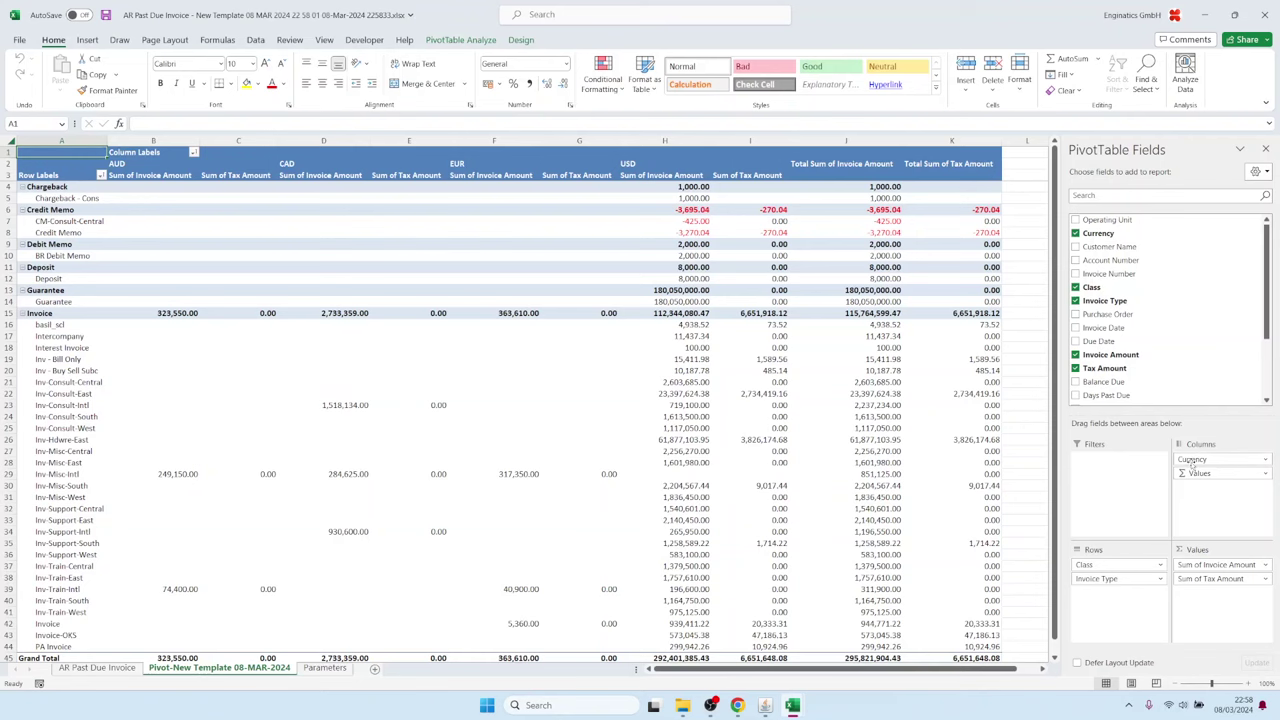
pyautogui.moveTo(1192, 461); pyautogui.dragTo(625, 368)
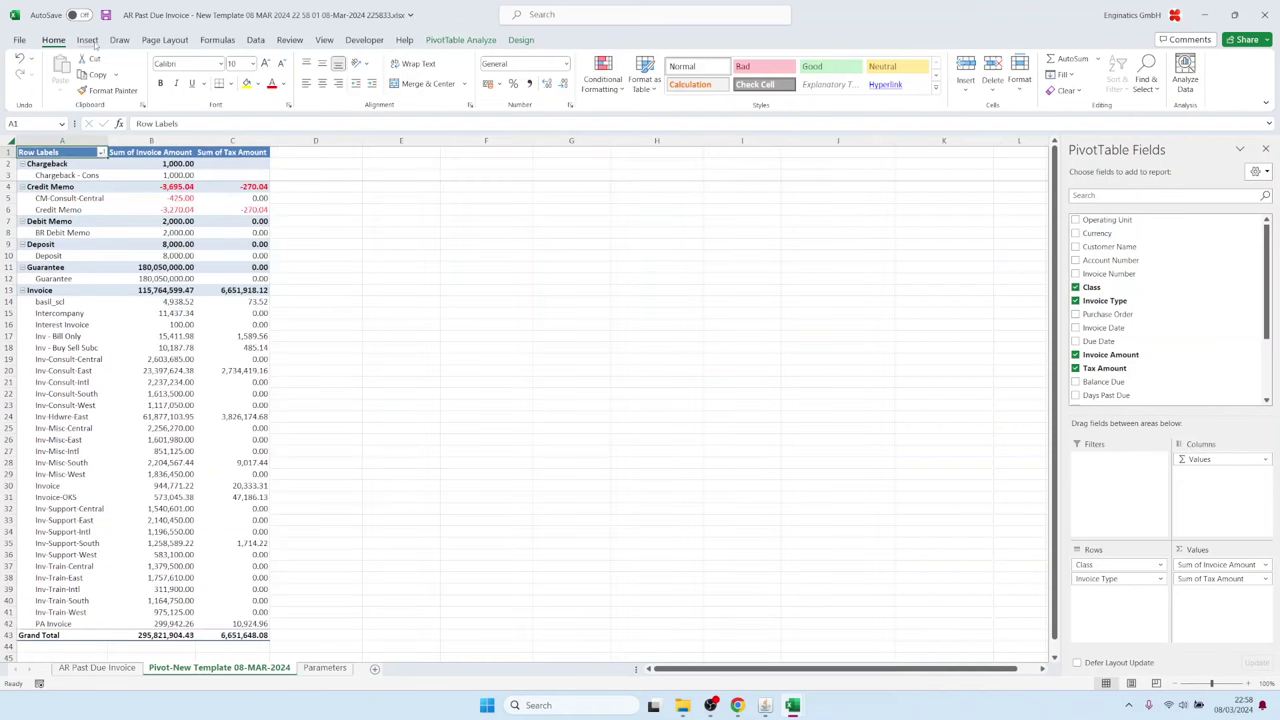
# Step: Insert a pie PivotChart and place it beside the pivot table
pyautogui.click(88, 40)
pyautogui.click(587, 80)
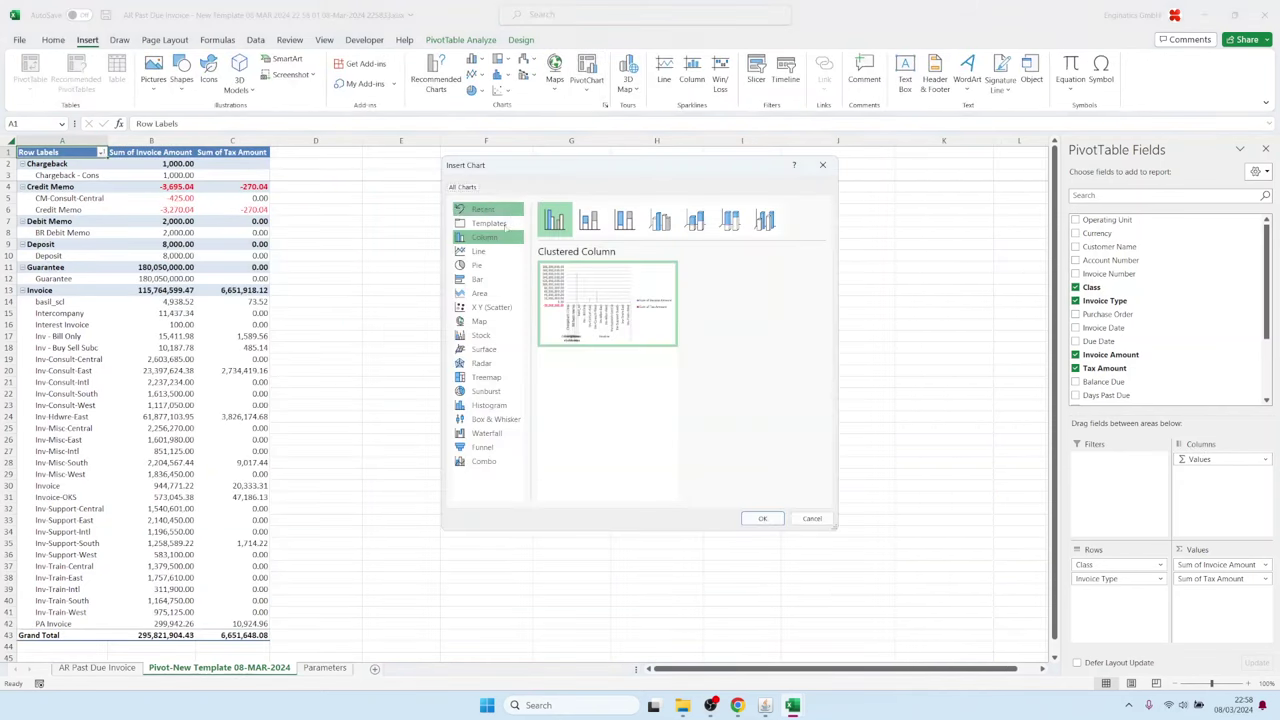
pyautogui.click(484, 265)
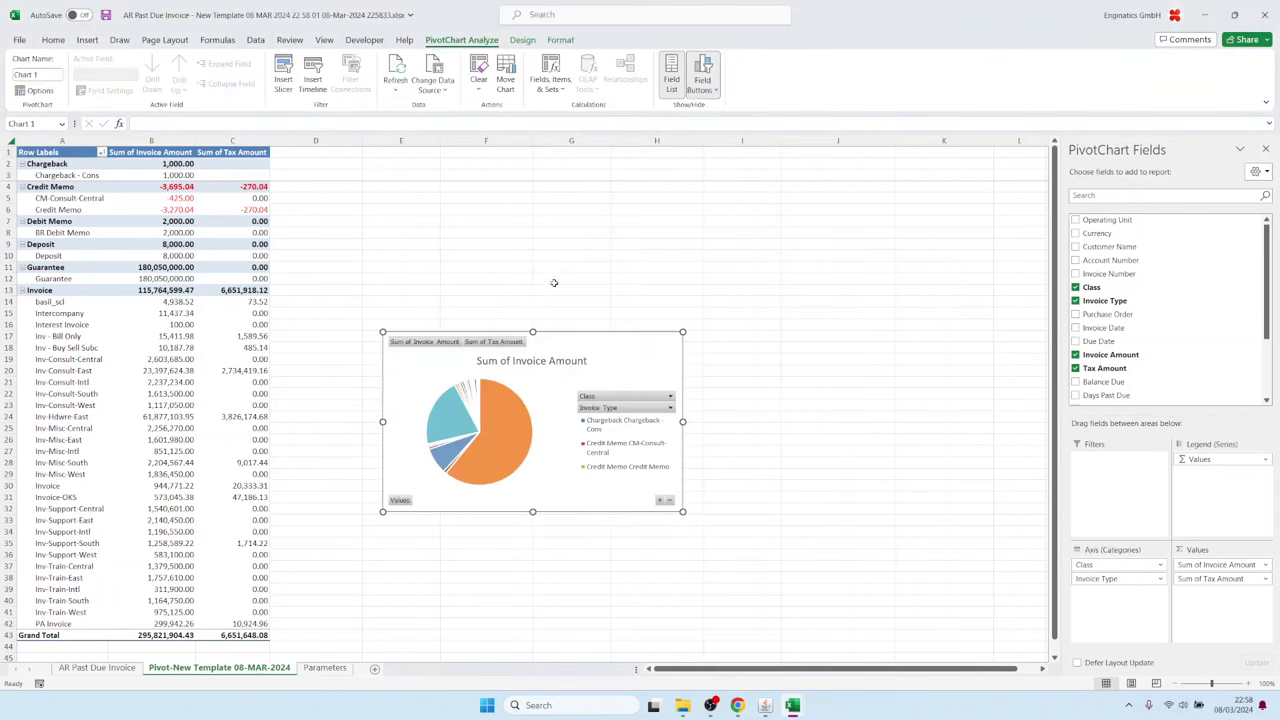
pyautogui.moveTo(563, 346); pyautogui.dragTo(481, 167)
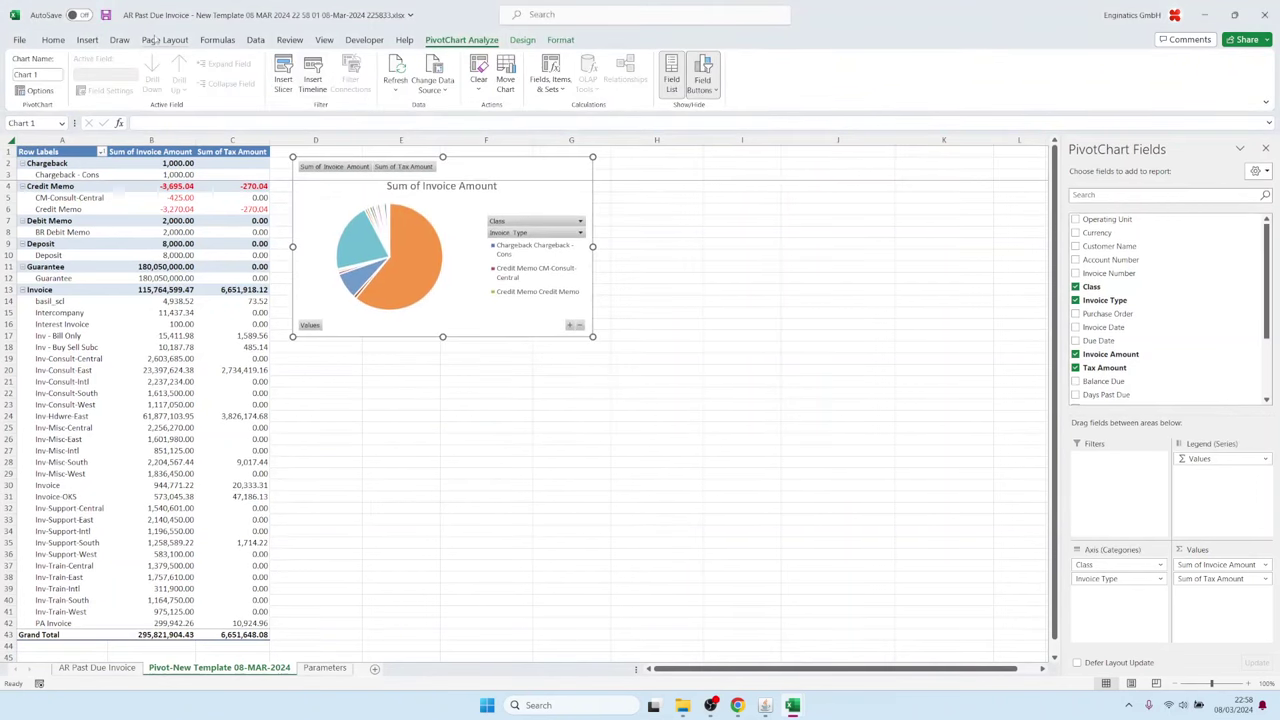
# Step: Add a Currency slicer below the chart, filter it to CAD, and save the workbook
pyautogui.click(88, 40)
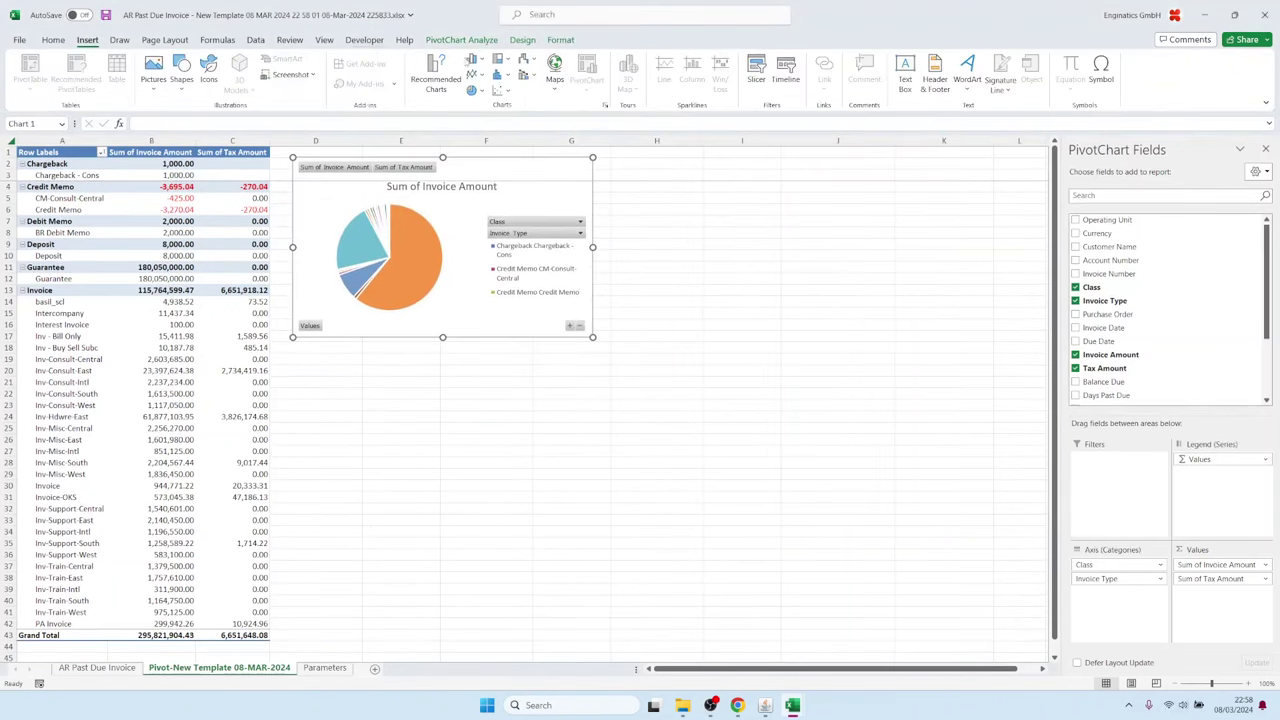
pyautogui.click(760, 76)
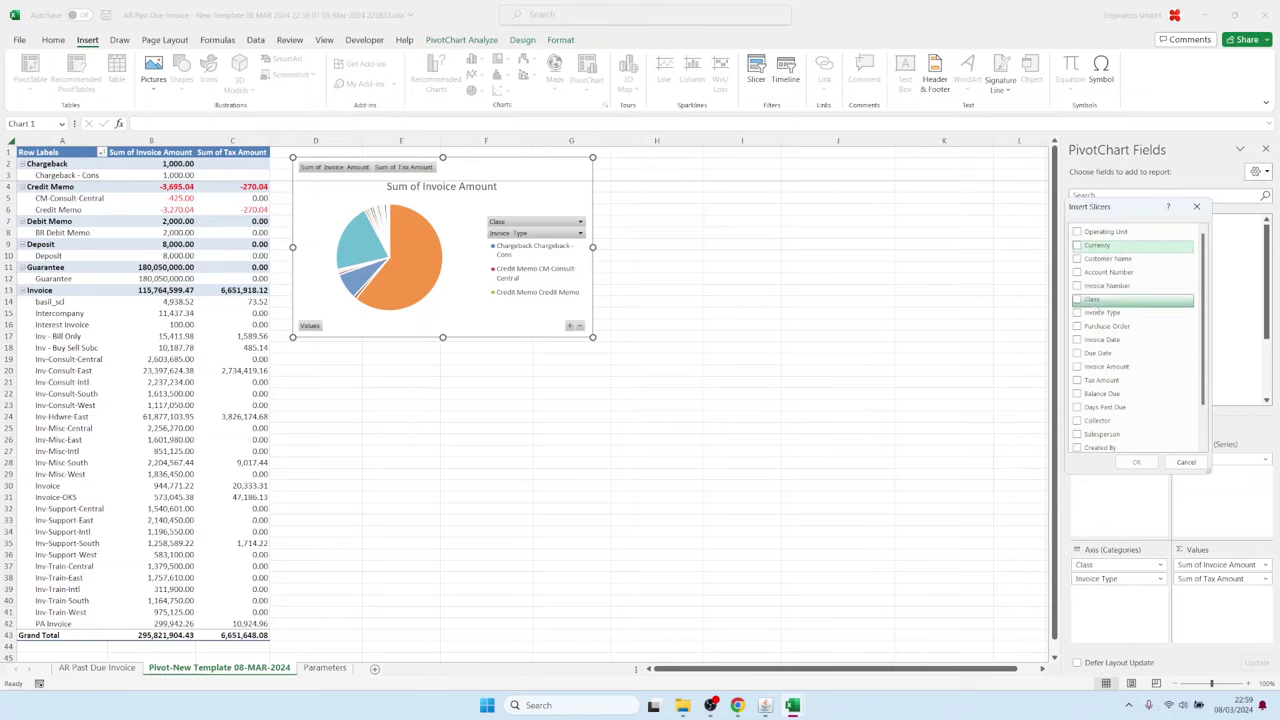
pyautogui.click(1077, 245)
pyautogui.click(1136, 463)
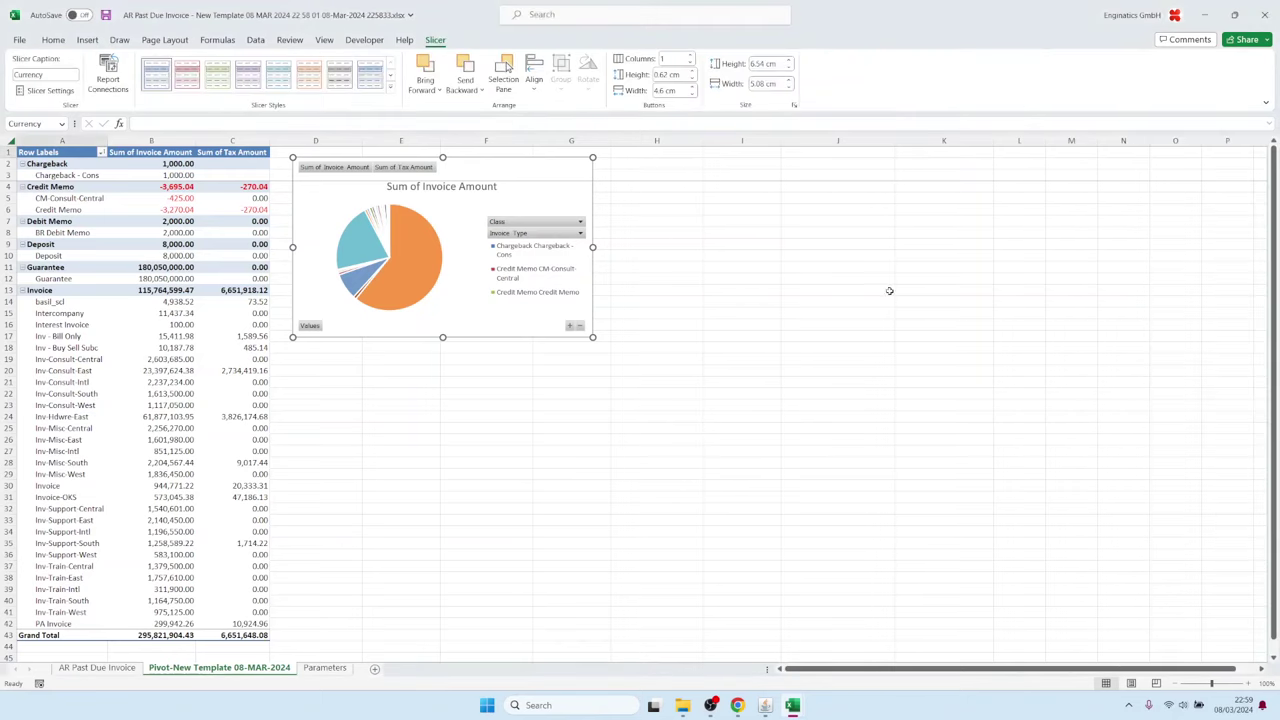
pyautogui.moveTo(526, 157); pyautogui.dragTo(531, 383)
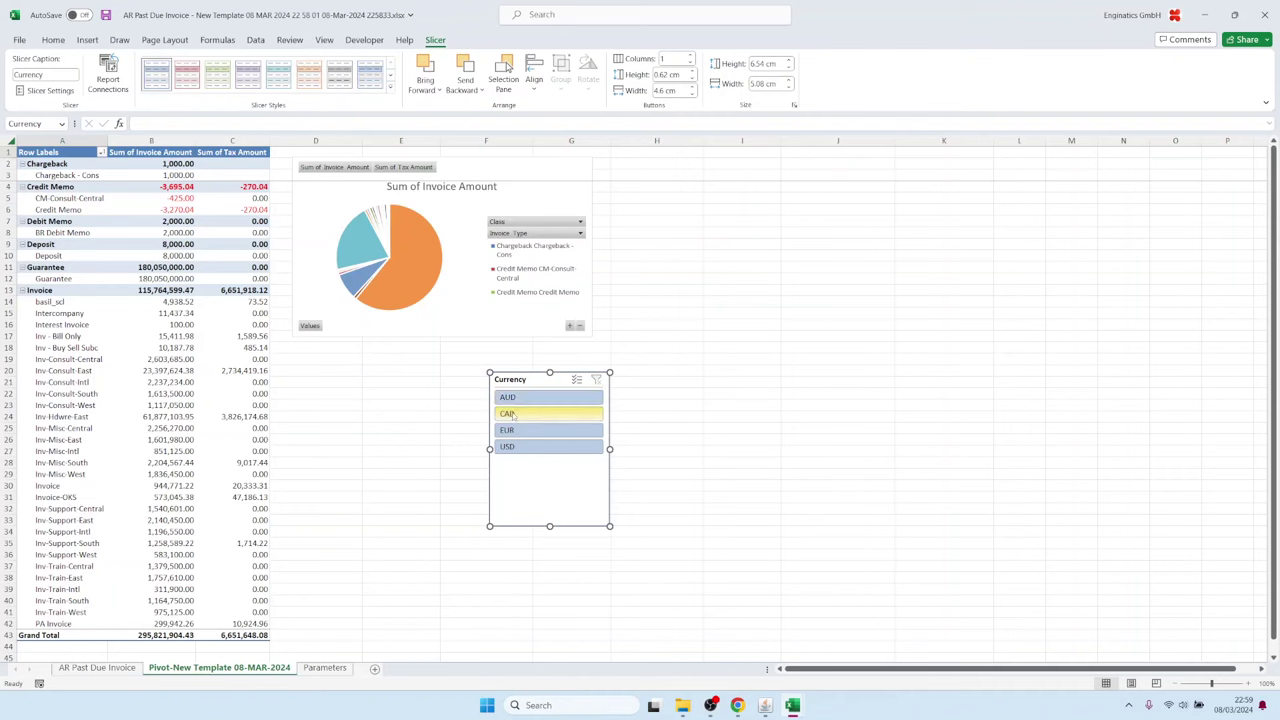
pyautogui.click(507, 413)
pyautogui.click(507, 446)
pyautogui.click(507, 415)
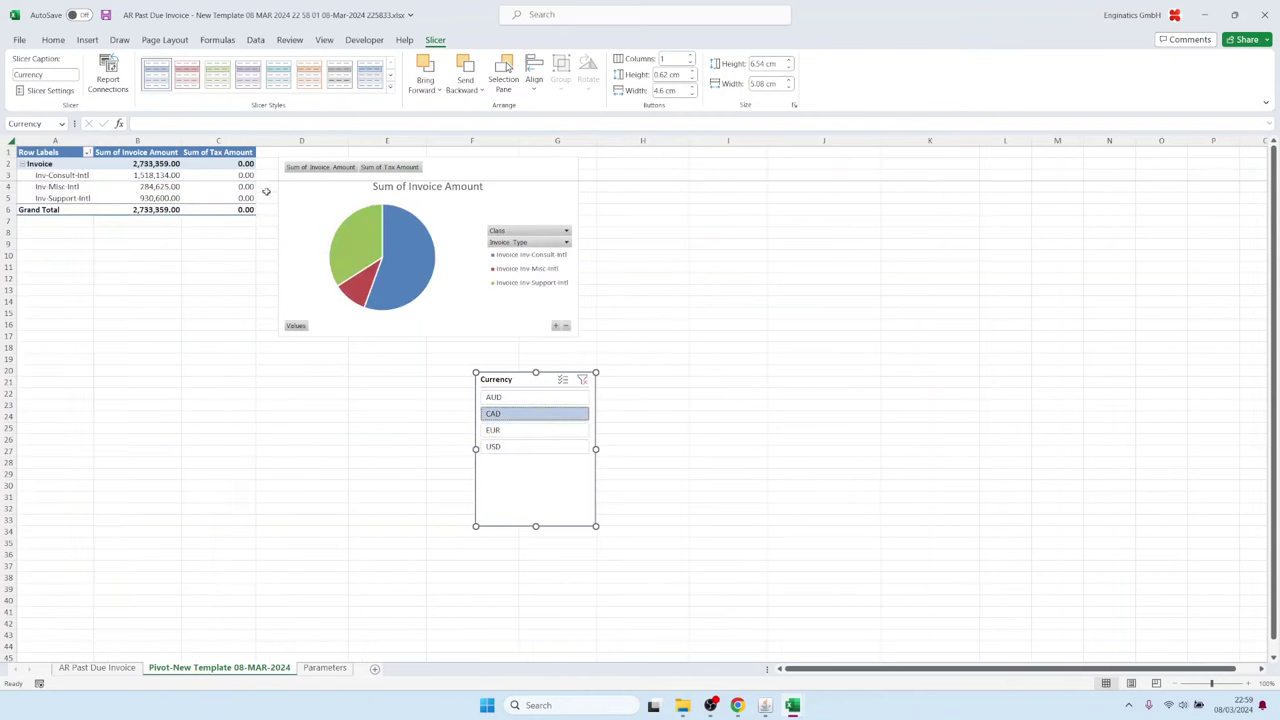
pyautogui.hotkey('ctrl', 's')
# Step: Upload the latest saved AR Past Due Invoice workbook through the template's Excel Upload tab
pyautogui.click(765, 705)
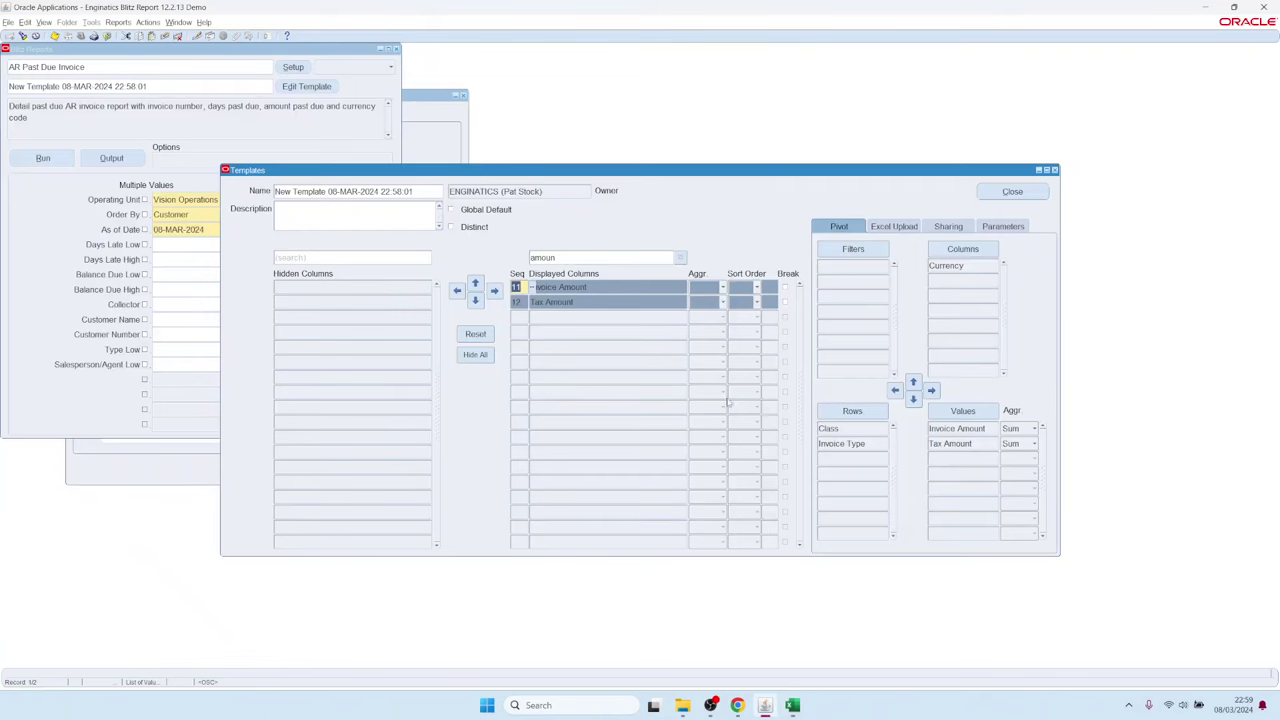
pyautogui.click(892, 225)
pyautogui.click(838, 248)
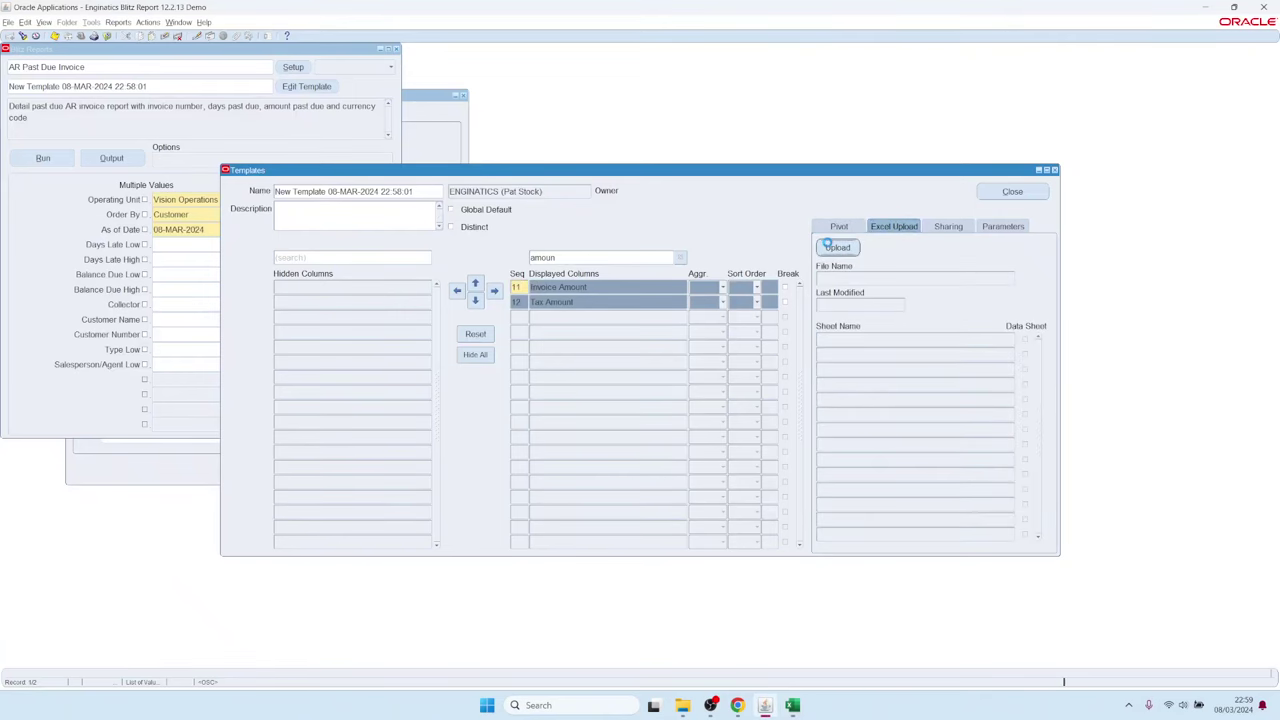
pyautogui.click(95, 134)
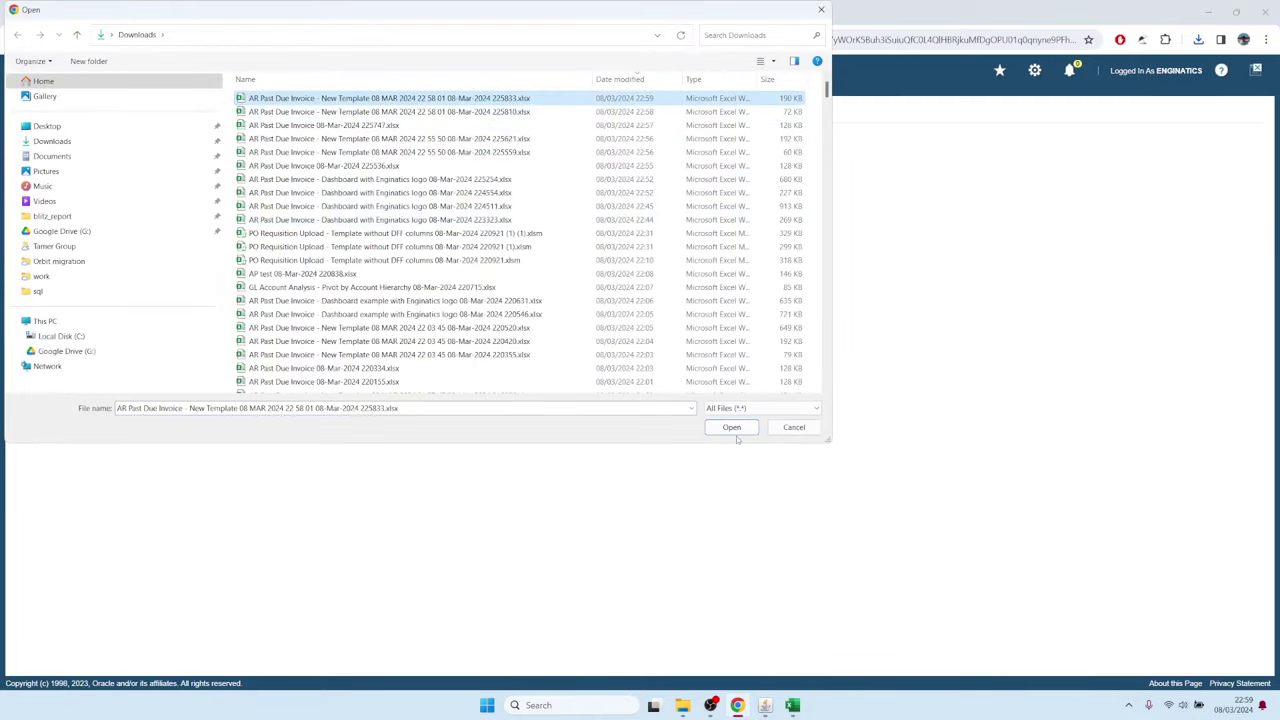
pyautogui.click(733, 428)
pyautogui.click(92, 147)
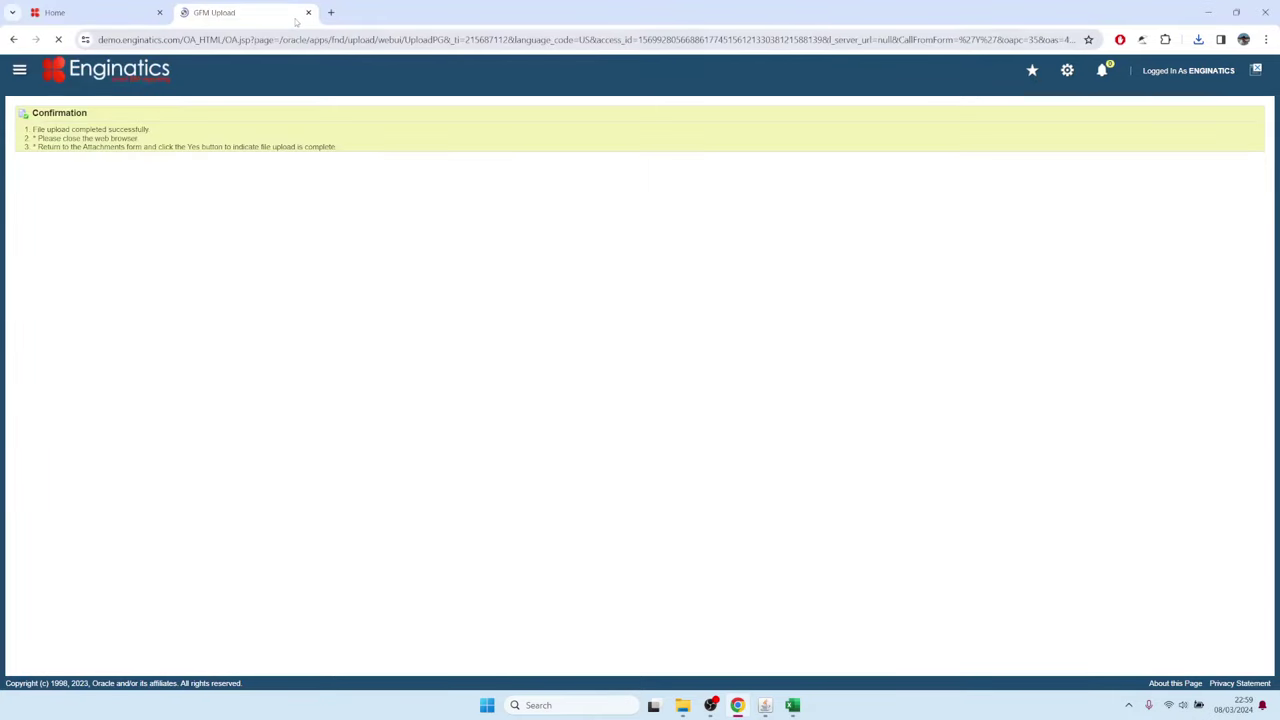
pyautogui.click(308, 12)
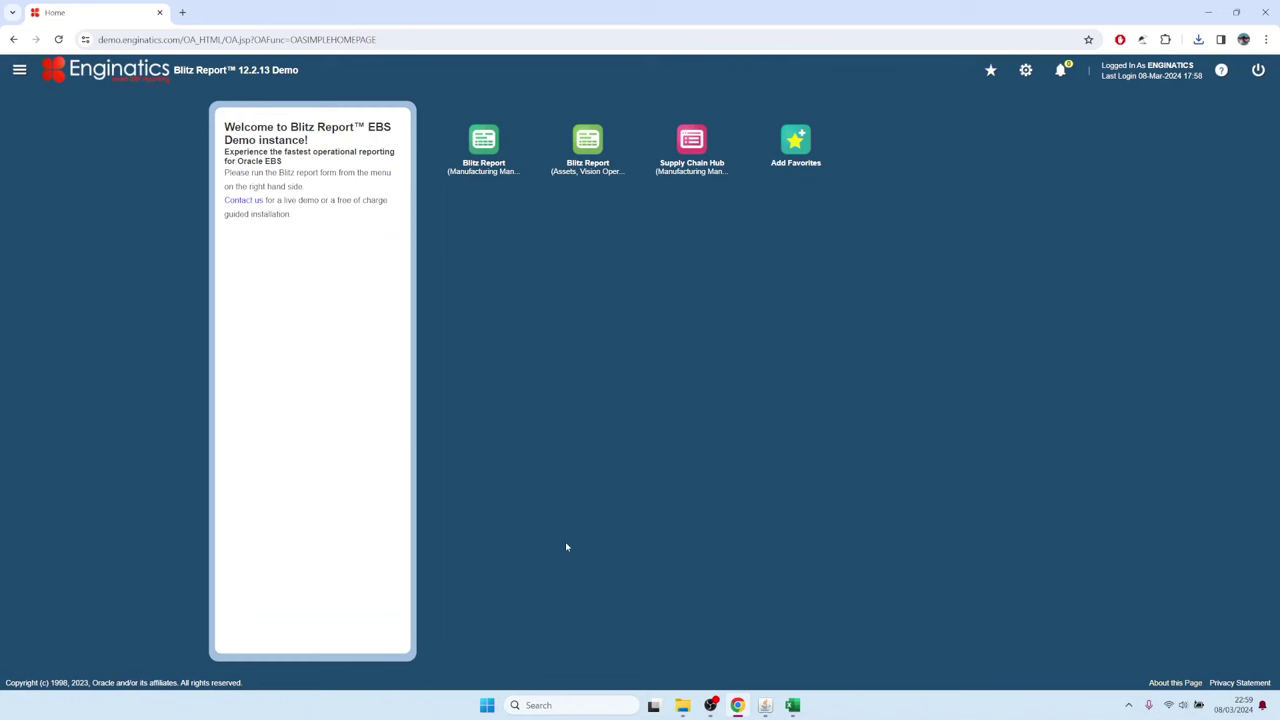
pyautogui.click(765, 705)
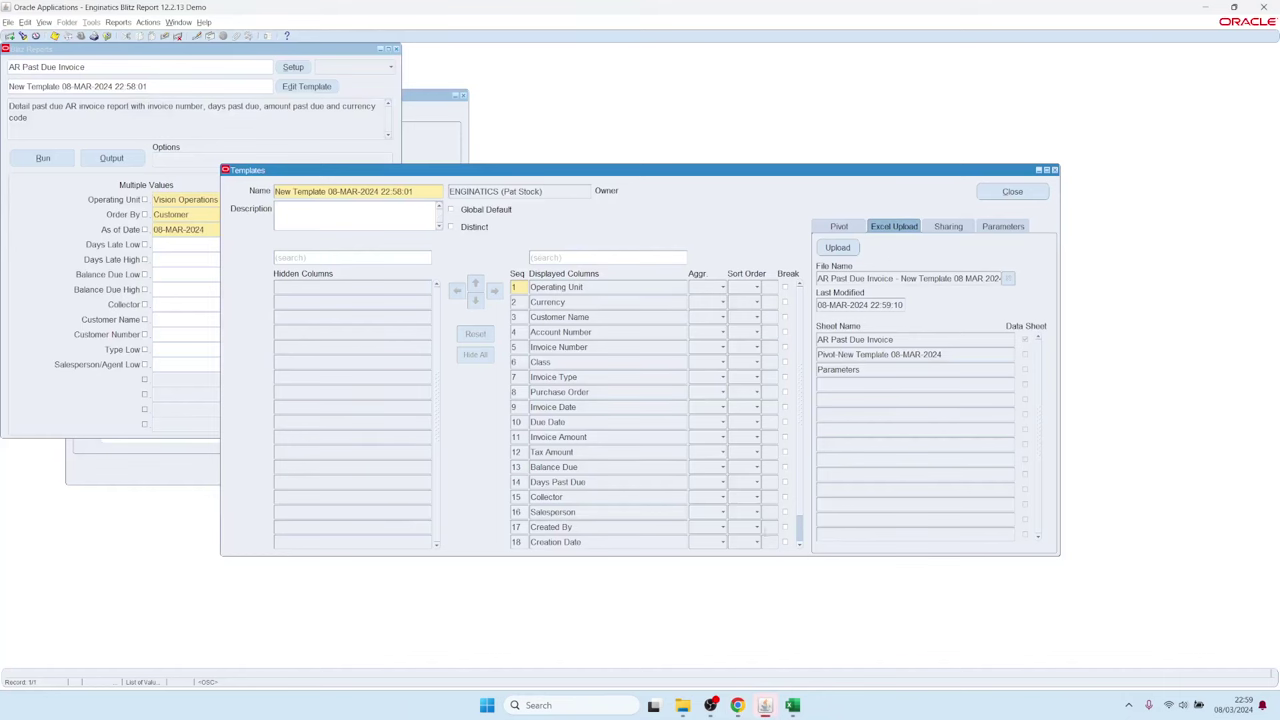
# Step: Rerun the report with As of Date 08-MAR-2009 and select Invoice Dates 3-Oct-09 to 29-Nov-09
pyautogui.click(67, 115)
pyautogui.click(217, 229)
pyautogui.write('09')
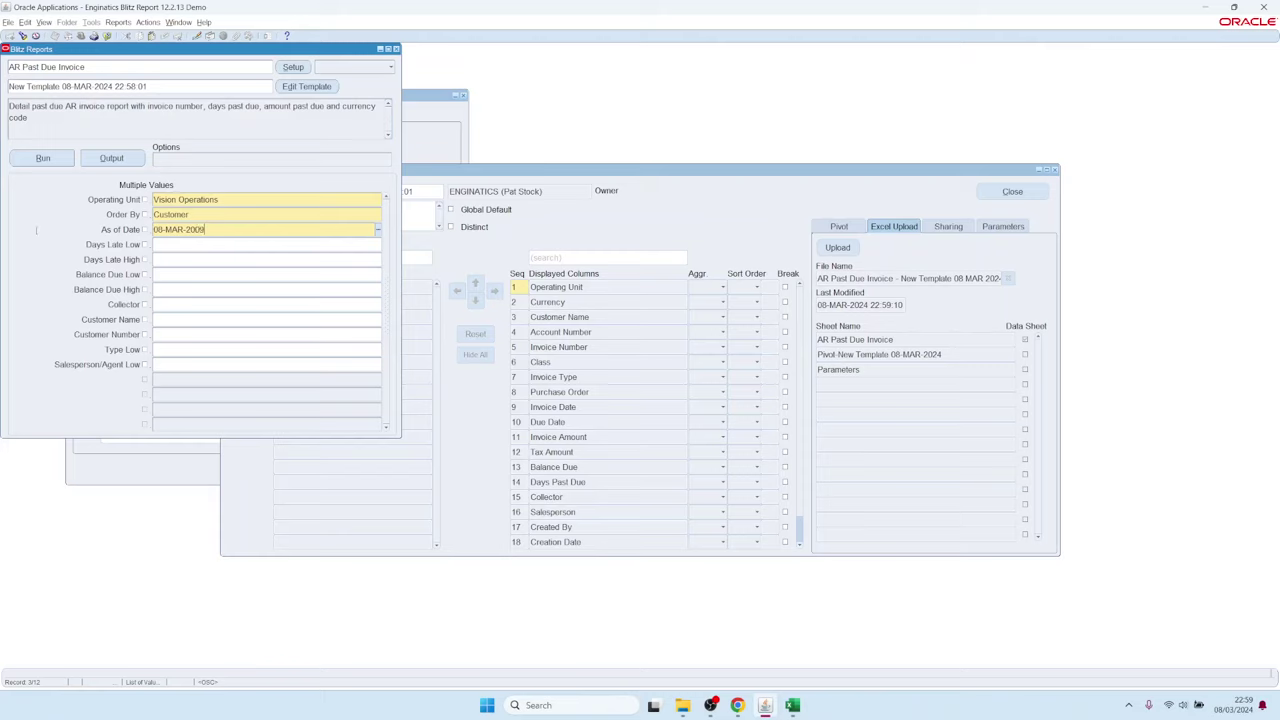
pyautogui.click(45, 158)
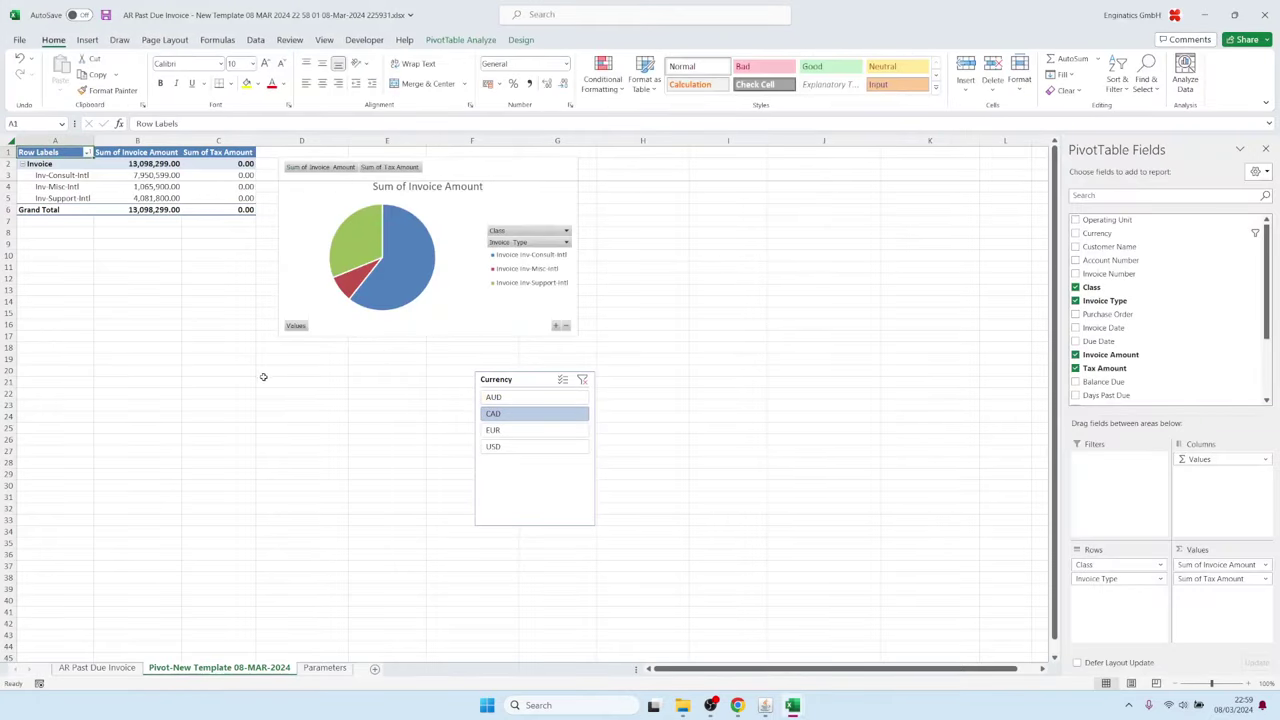
pyautogui.click(97, 668)
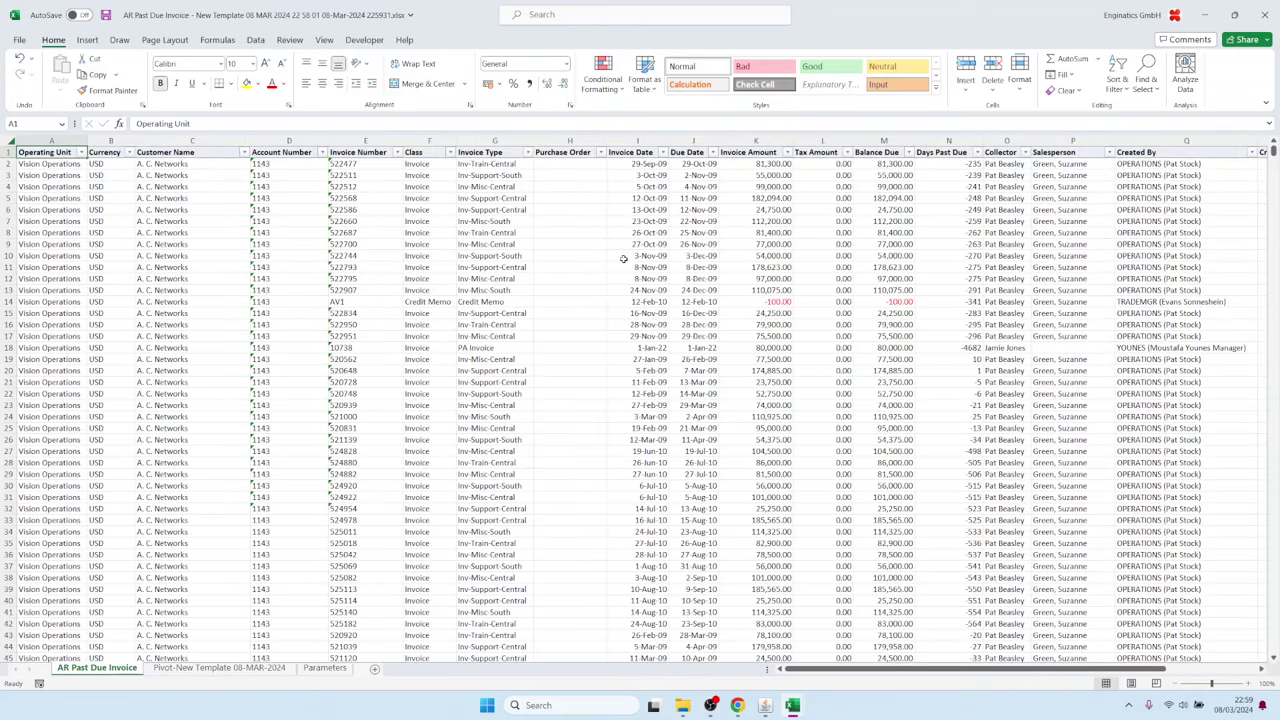
pyautogui.moveTo(645, 175); pyautogui.dragTo(645, 336)
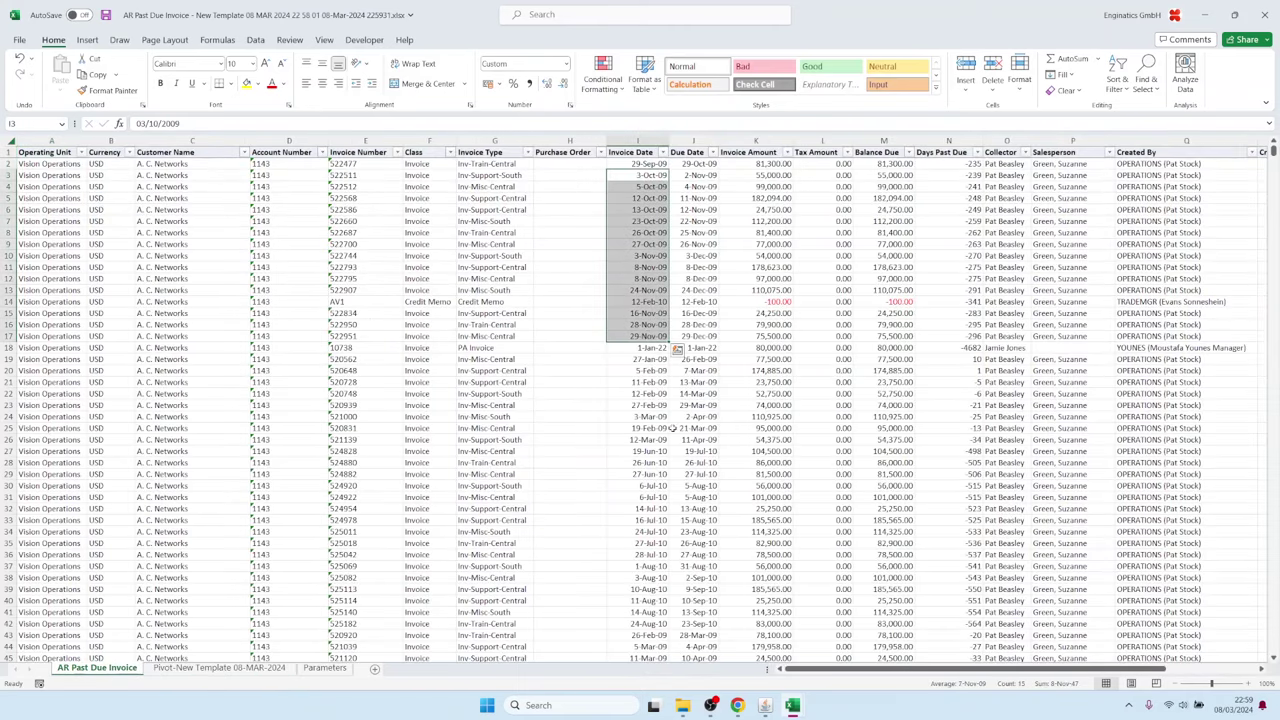
# Step: Apply the Dashboard with Enginatics logo template and run the report
pyautogui.moveTo(765, 705)
pyautogui.click(752, 668)
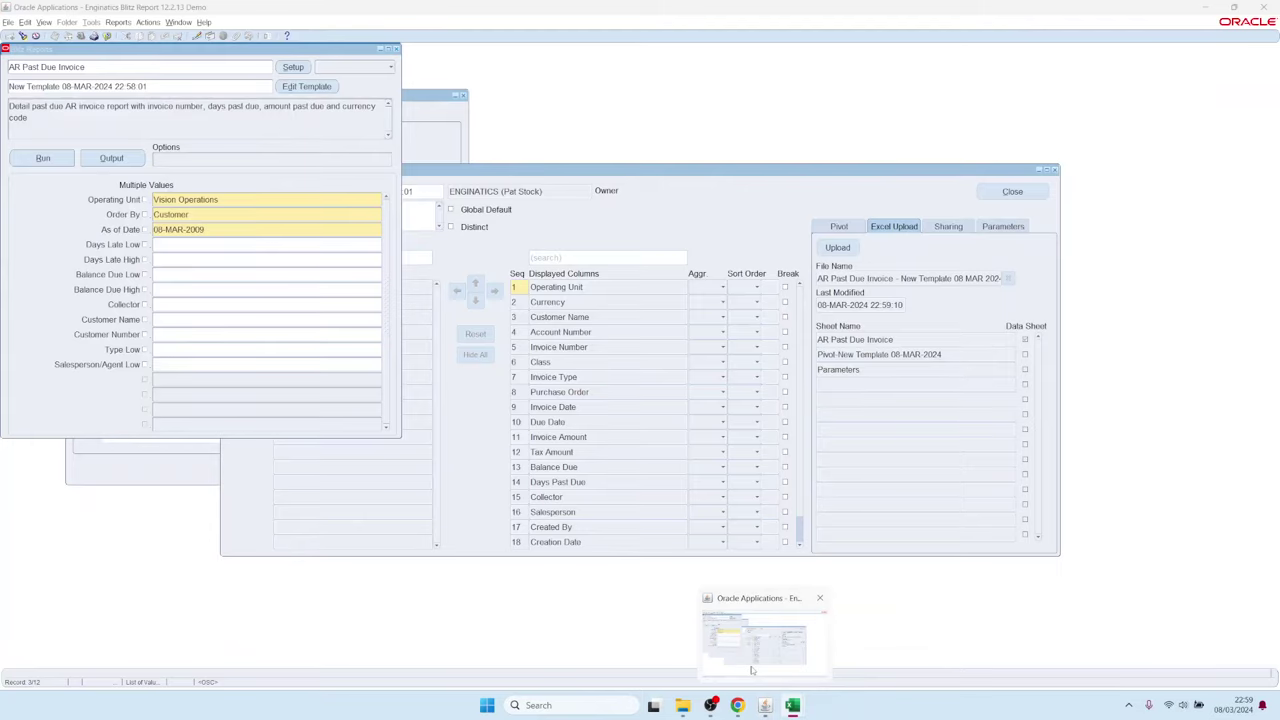
pyautogui.click(237, 87)
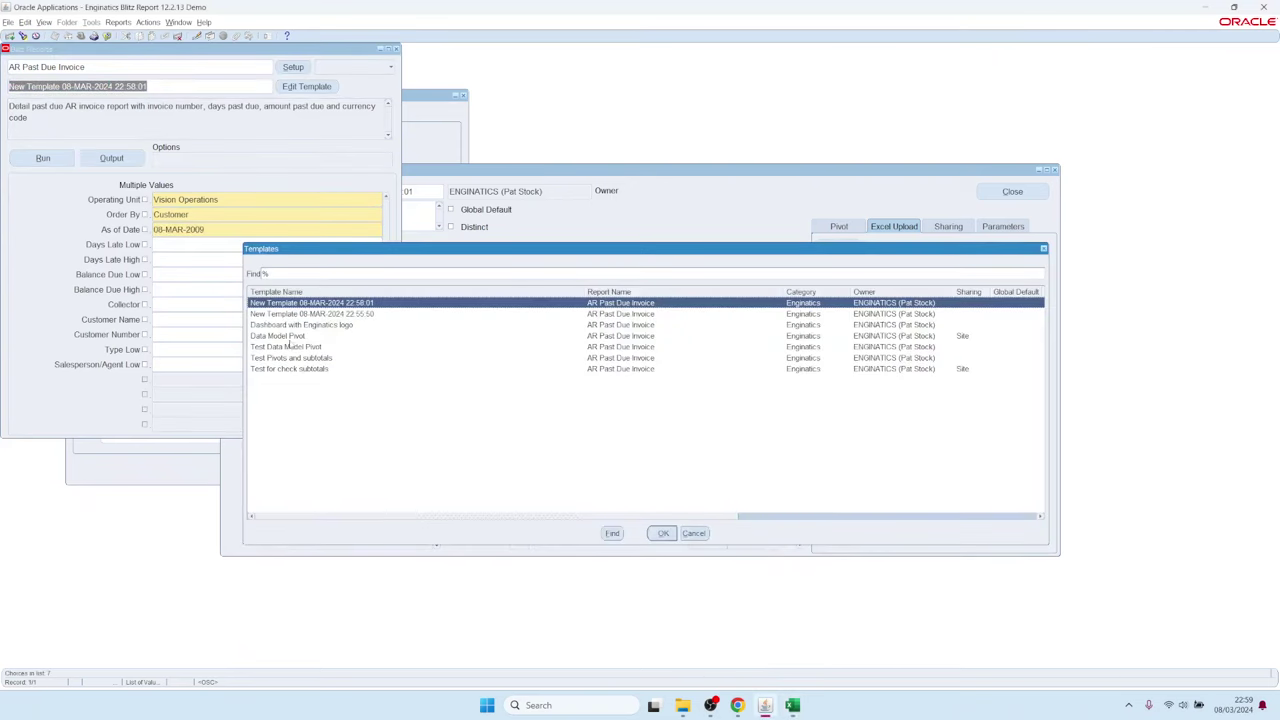
pyautogui.click(289, 326)
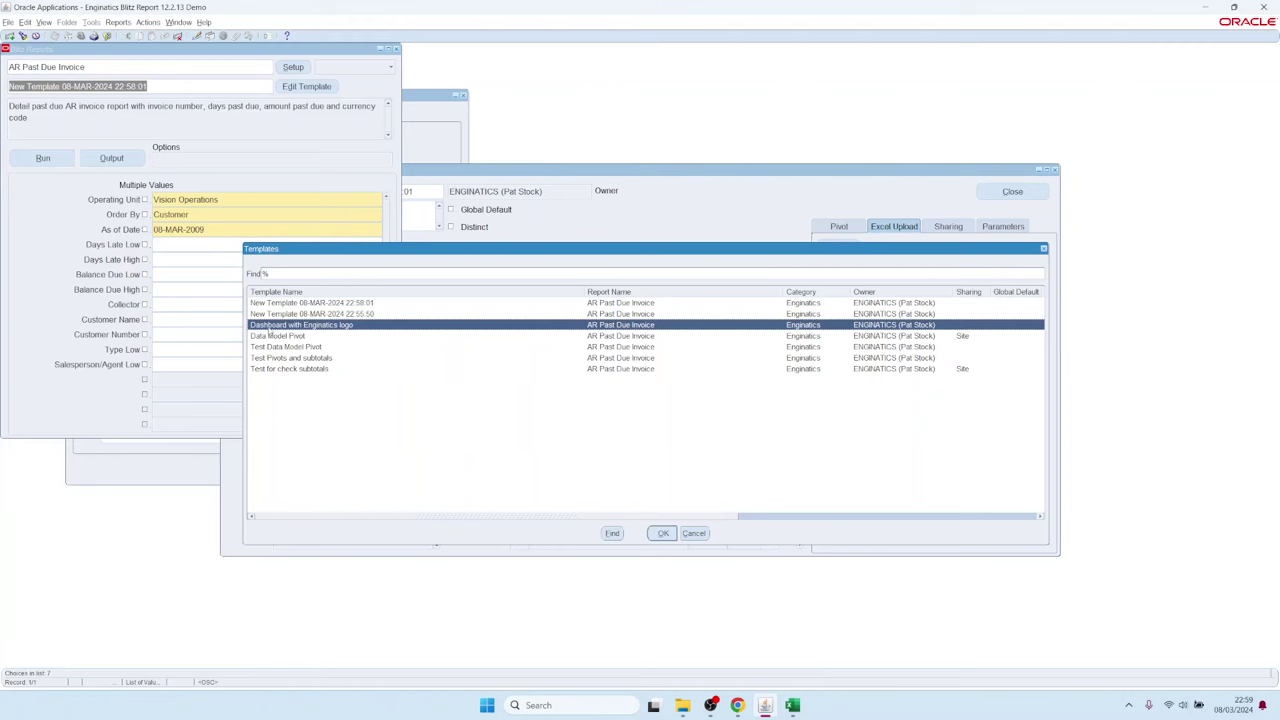
pyautogui.doubleClick(270, 326)
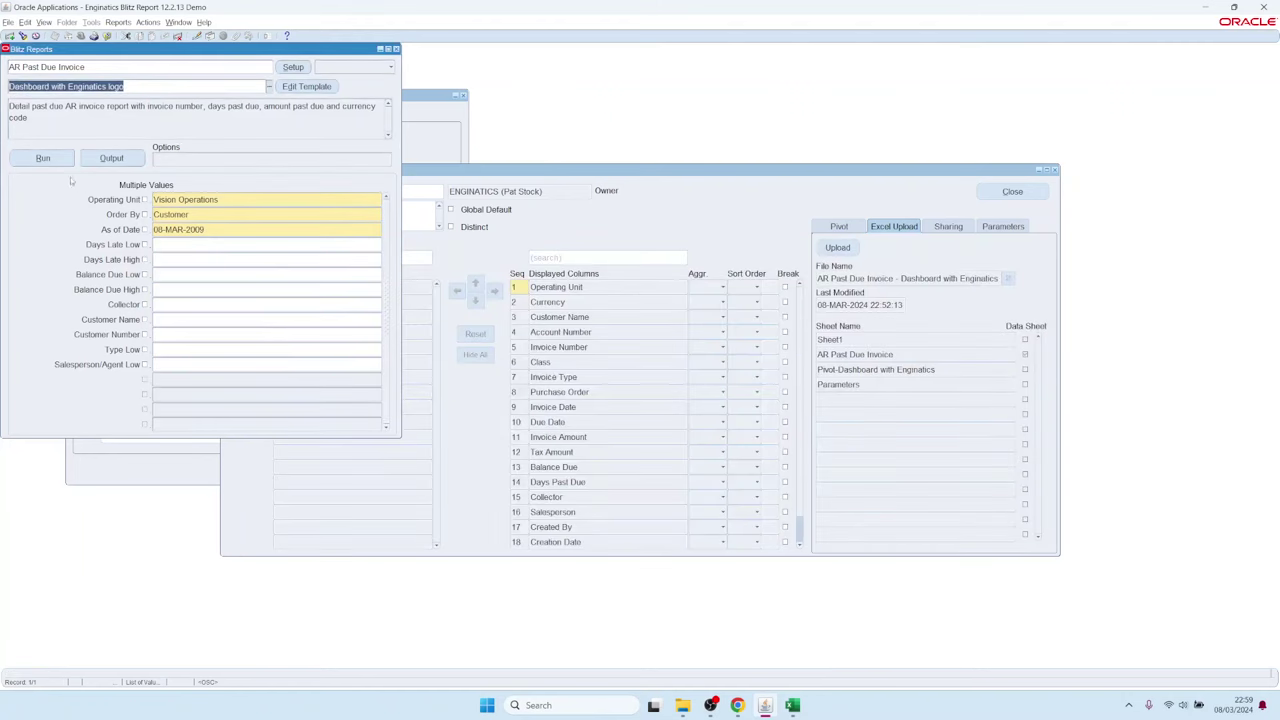
pyautogui.click(44, 159)
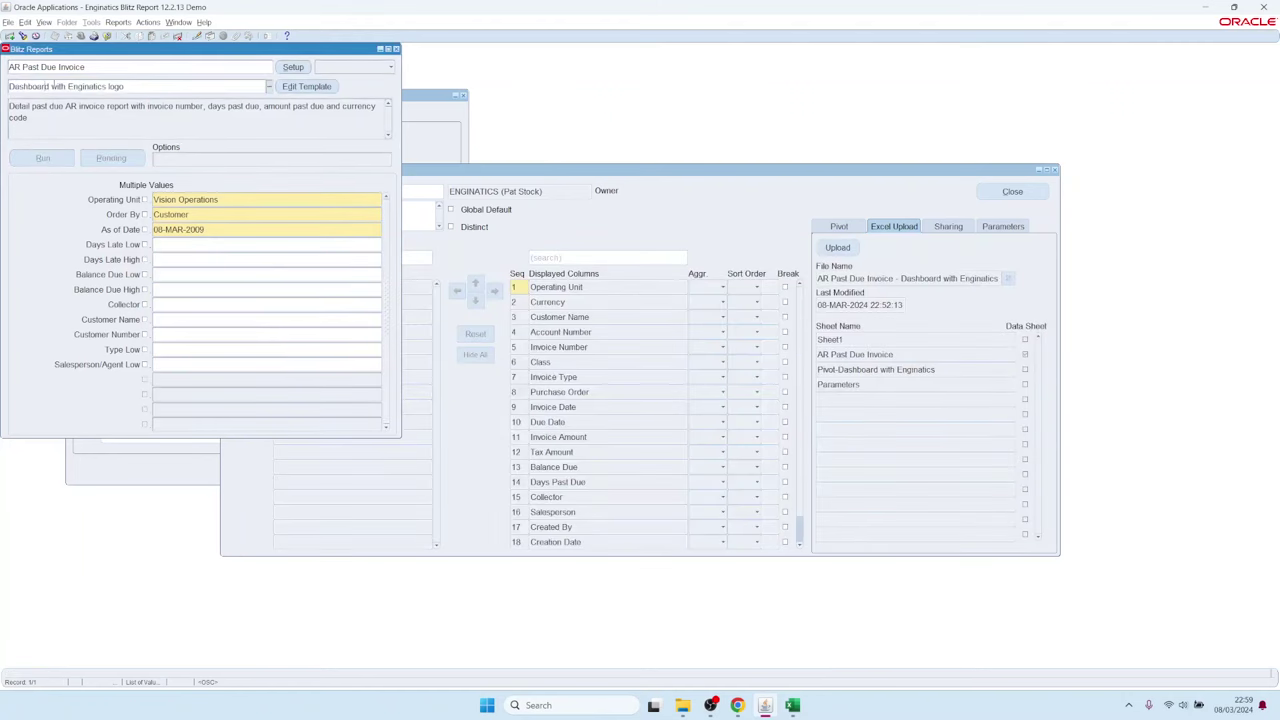
pyautogui.hotkey('shift', 'Home')
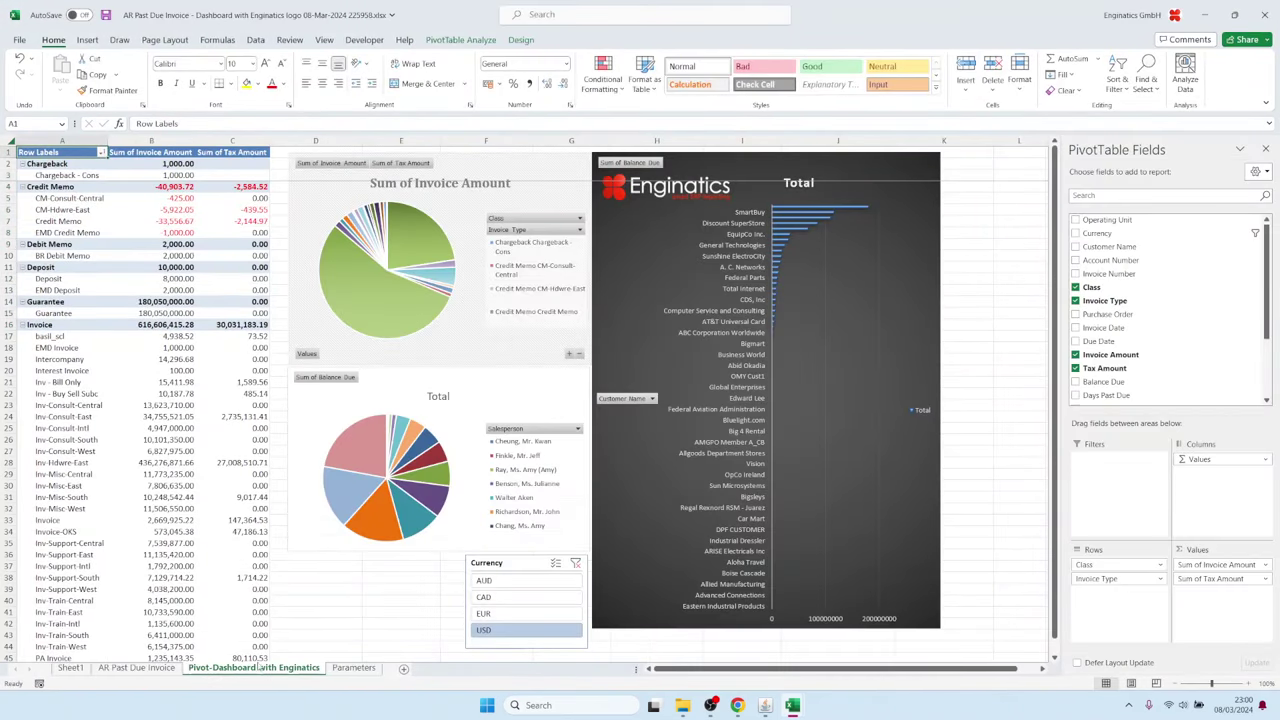
# Step: Inspect the Invoice Amount subtotal, Sheet1's customer pivots, and the Pivot-Dashboard with Enginatics sheet
pyautogui.click(136, 668)
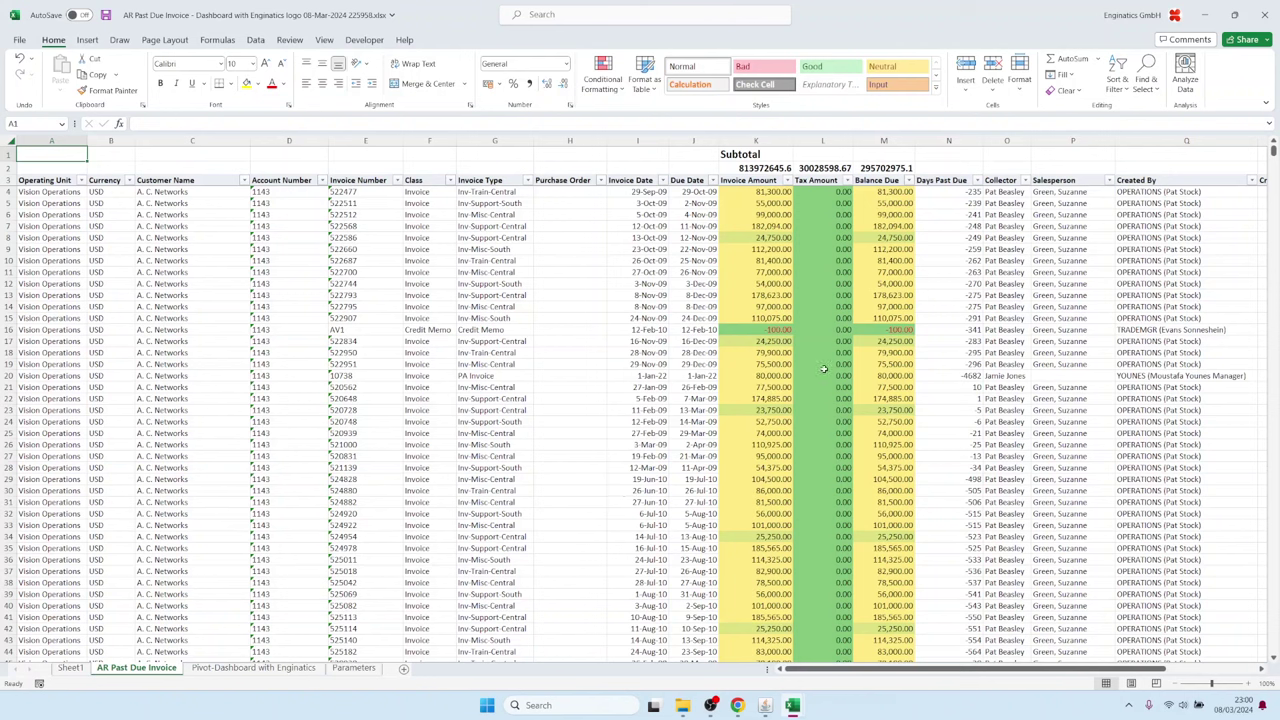
pyautogui.moveTo(777, 262); pyautogui.dragTo(777, 582)
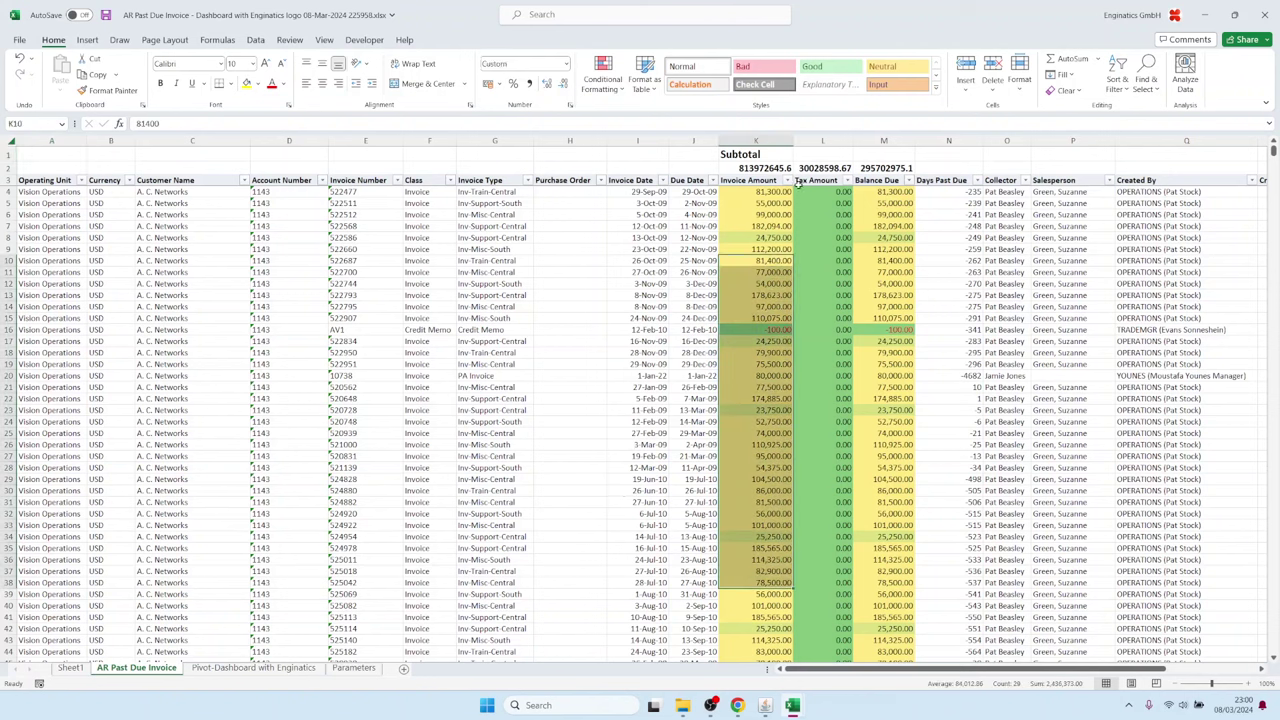
pyautogui.click(773, 167)
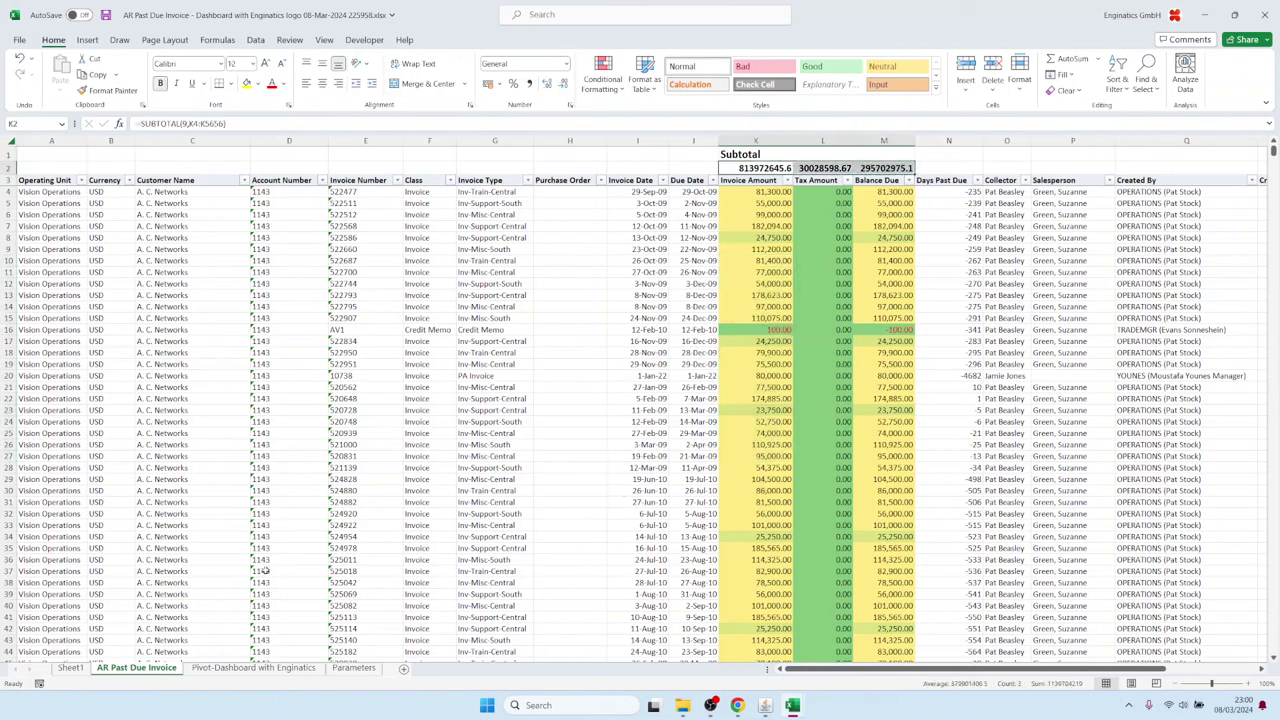
pyautogui.click(70, 668)
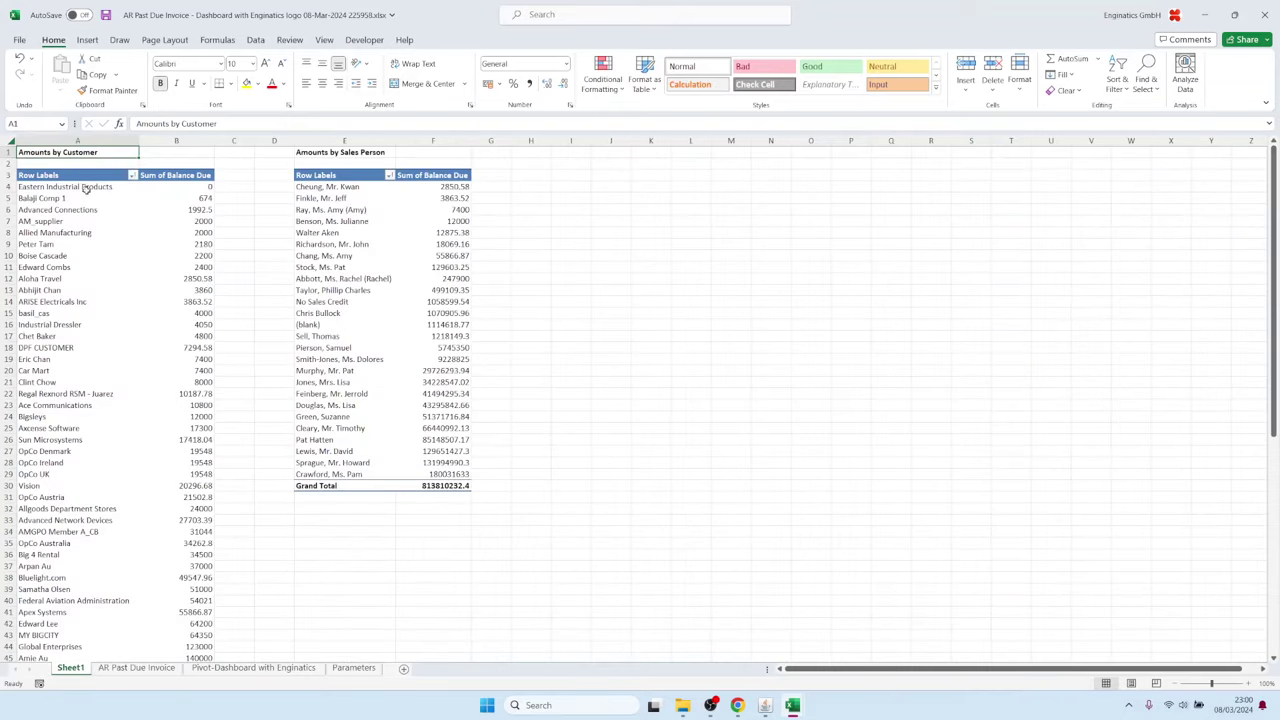
pyautogui.moveTo(64, 232); pyautogui.dragTo(64, 451)
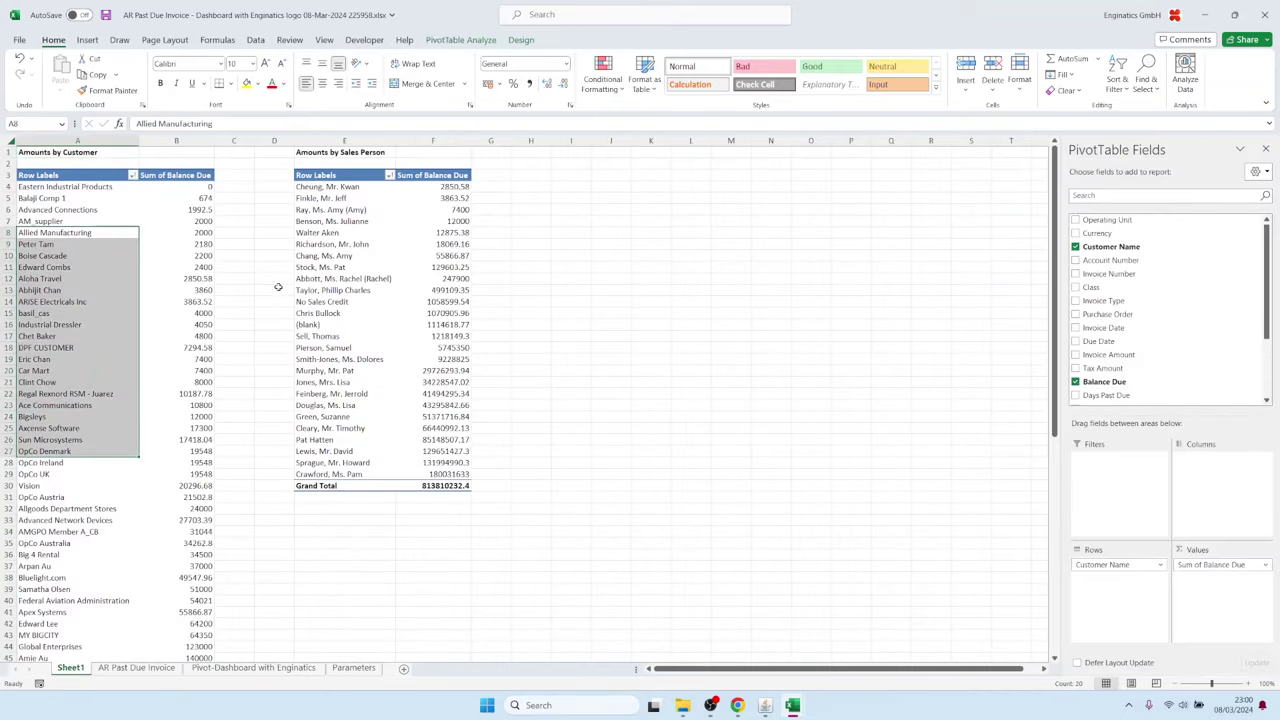
pyautogui.moveTo(332, 223); pyautogui.dragTo(322, 362)
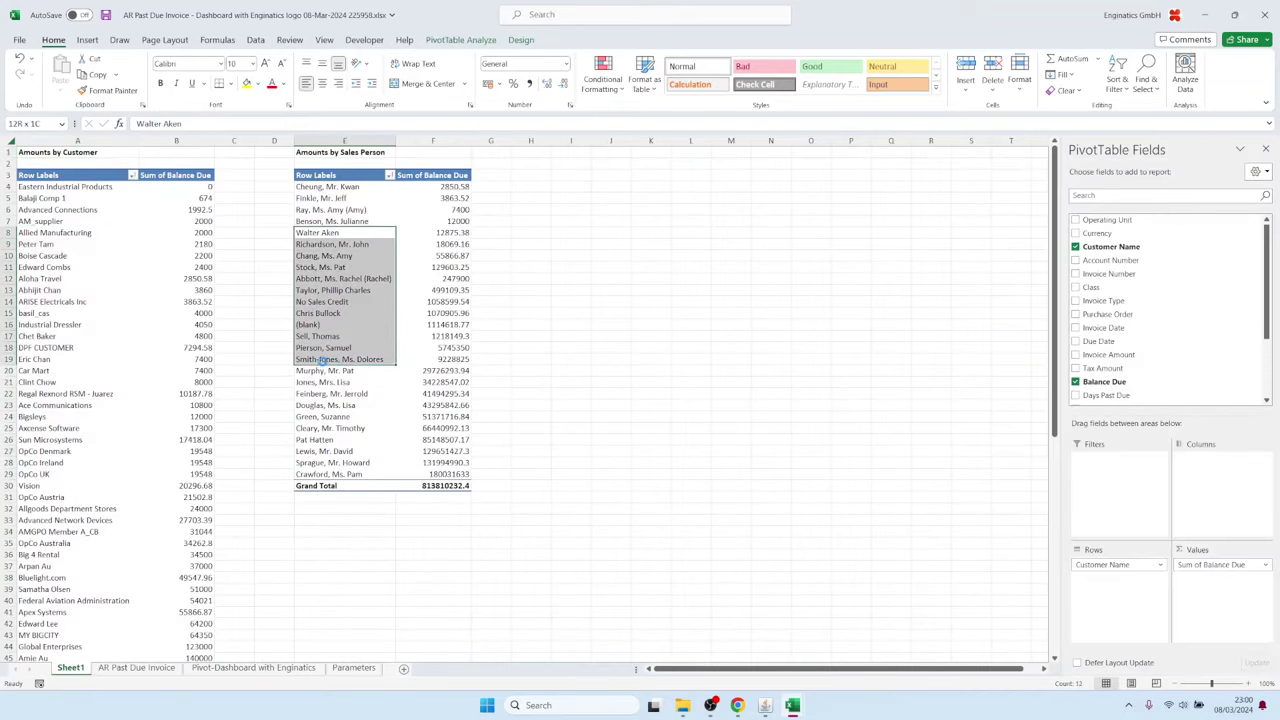
pyautogui.click(262, 668)
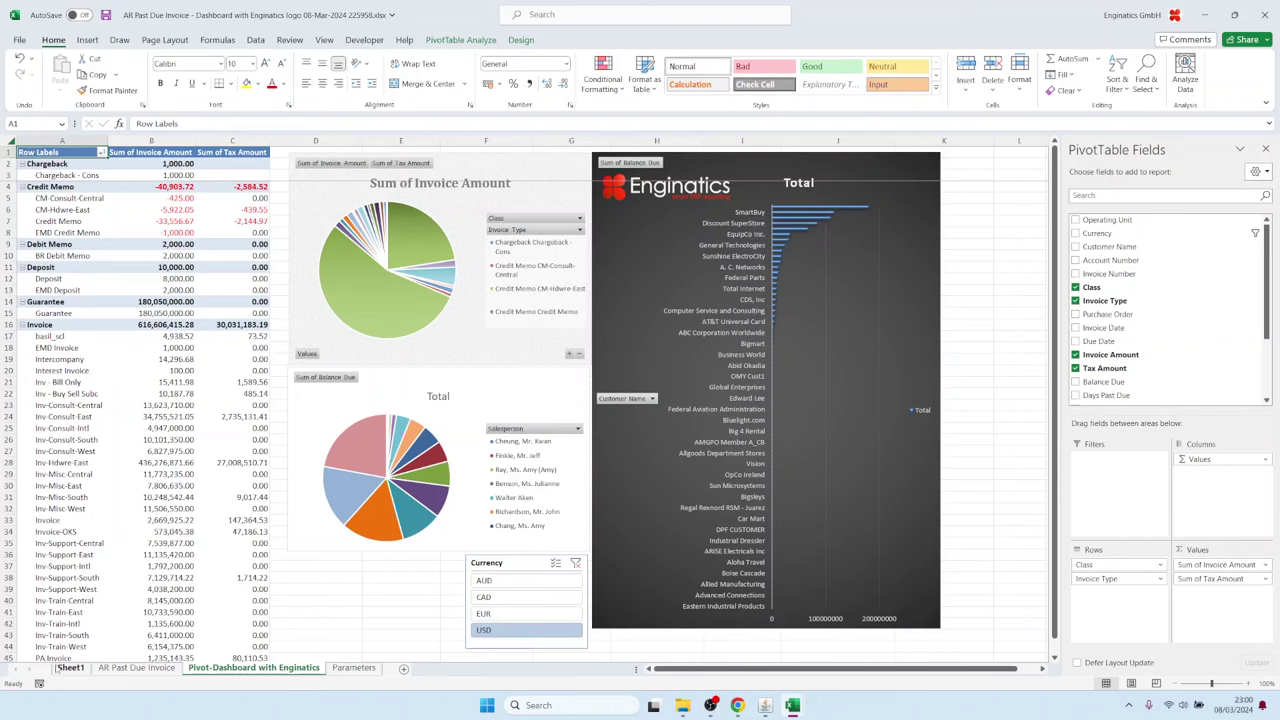
# Step: On Sheet1, copy customer names ABC Application Software through Ace Gates (A65:A77)
pyautogui.click(70, 667)
pyautogui.scroll(-10, 66, 525)
pyautogui.scroll(-2, 66, 528)
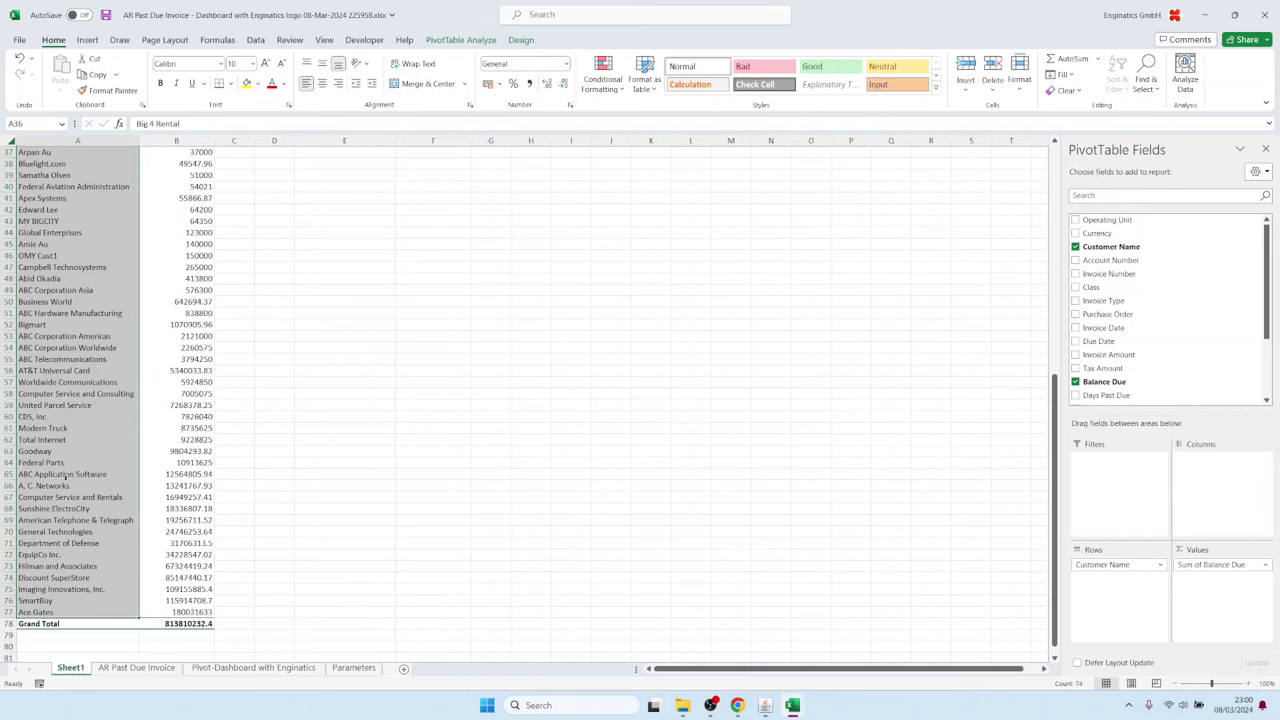
pyautogui.moveTo(60, 474); pyautogui.dragTo(76, 608)
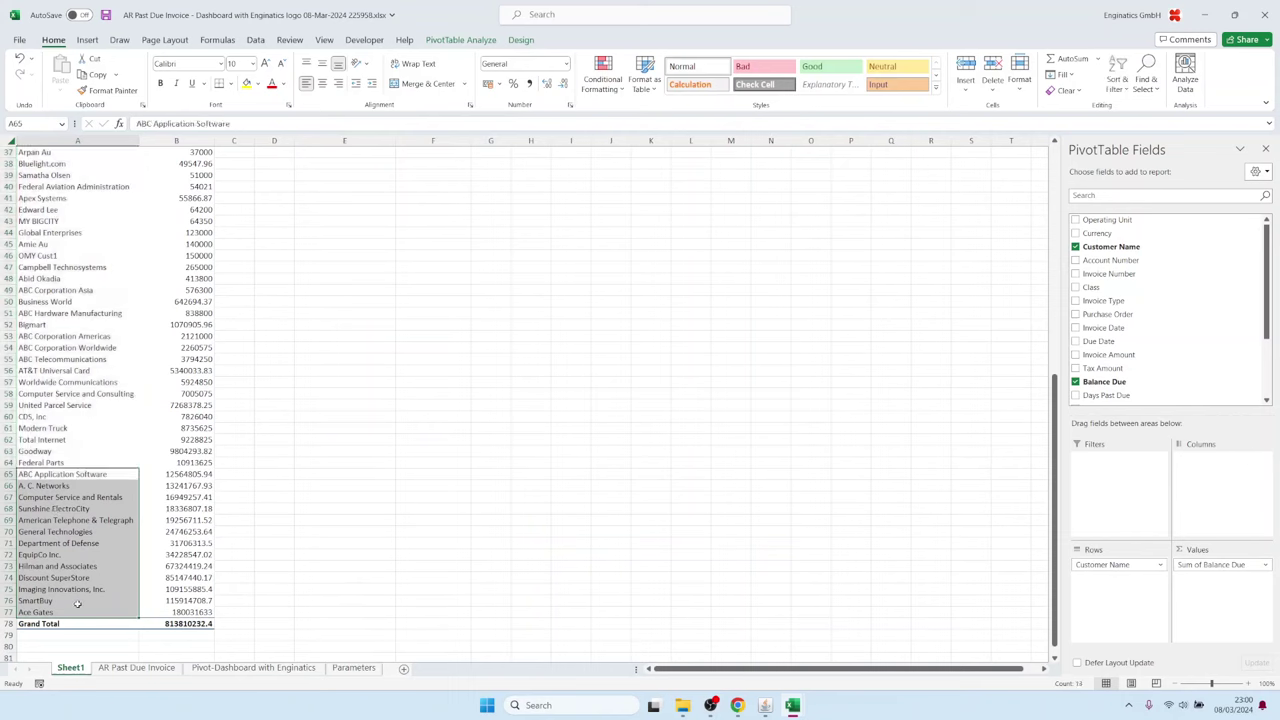
pyautogui.hotkey('ctrl', 'c')
# Step: Paste the copied customer names into Customer Name as multiple values
pyautogui.click(765, 705)
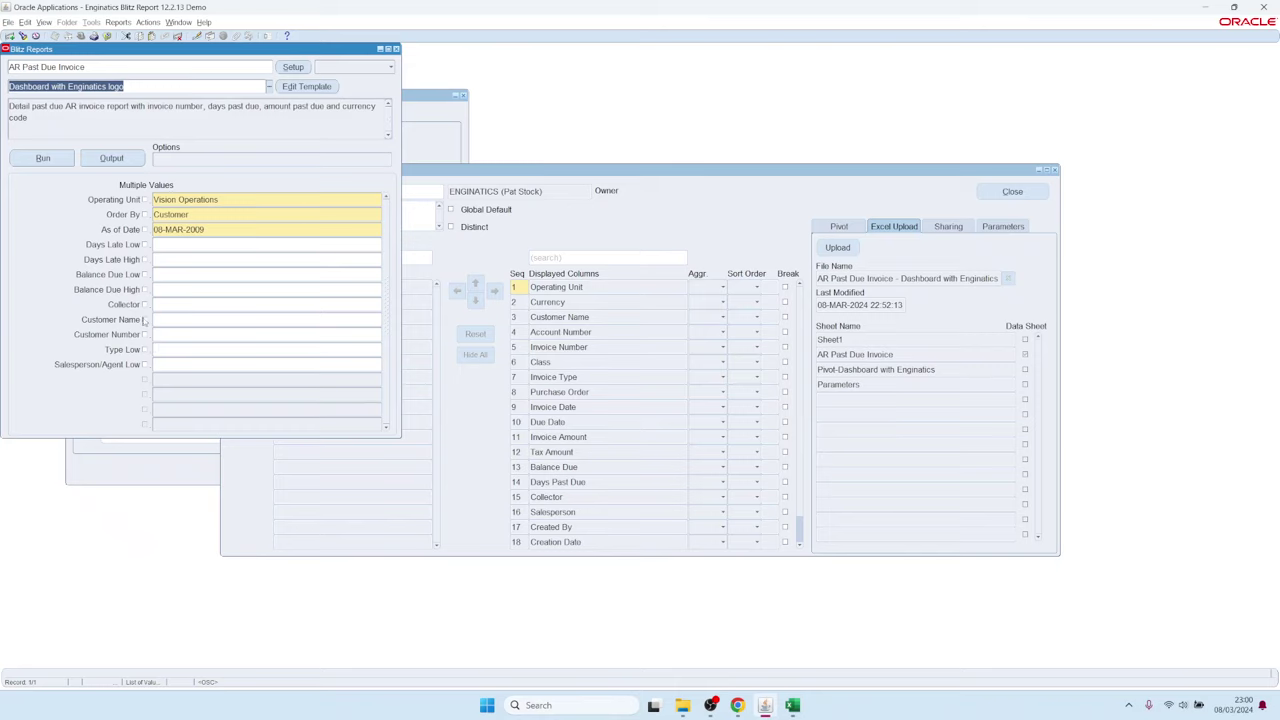
pyautogui.click(144, 319)
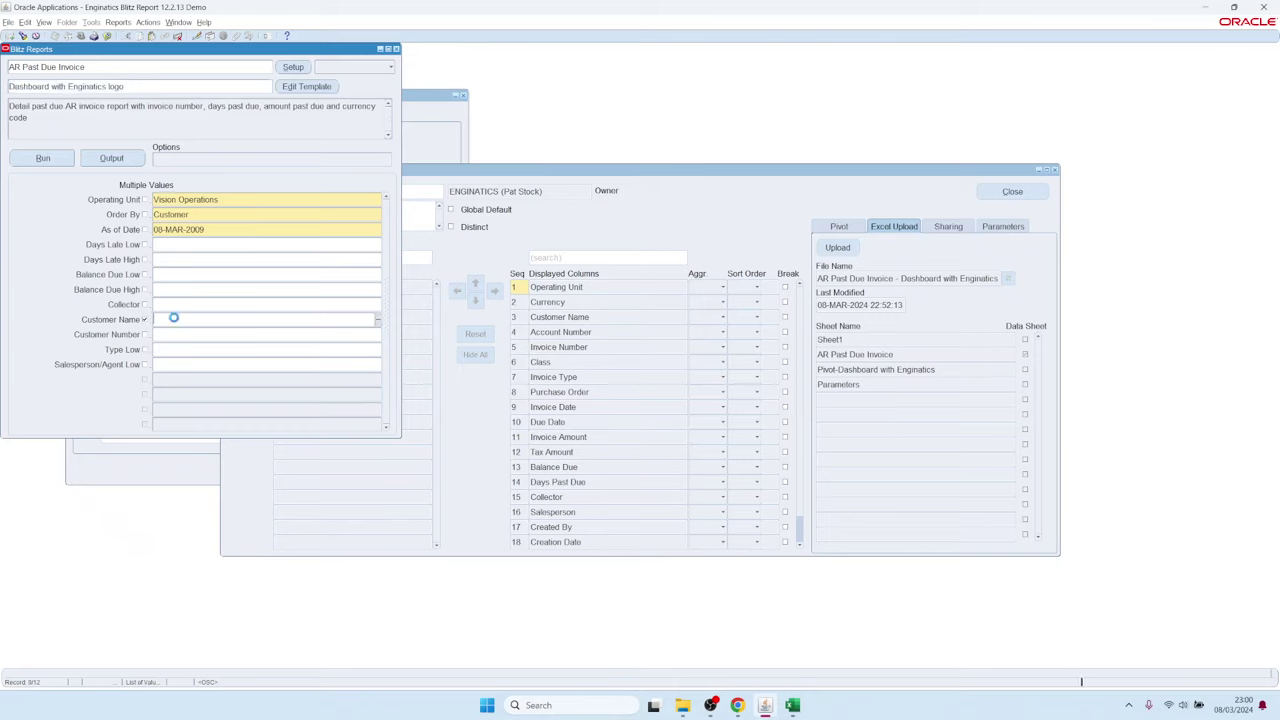
pyautogui.hotkey('ctrl', 'v')
pyautogui.hotkey('alt', 'o')
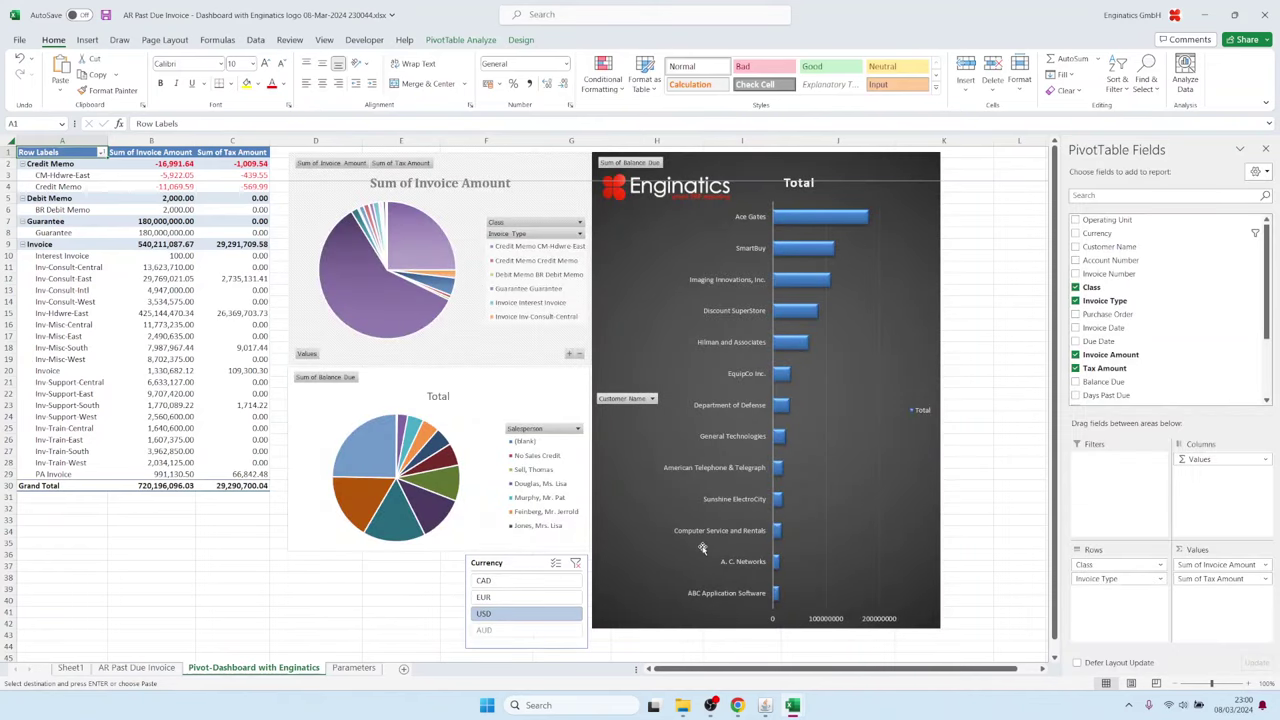
# Step: Check the AR Past Due Invoice data sheet, then bring the Blitz Report window forward
pyautogui.click(137, 668)
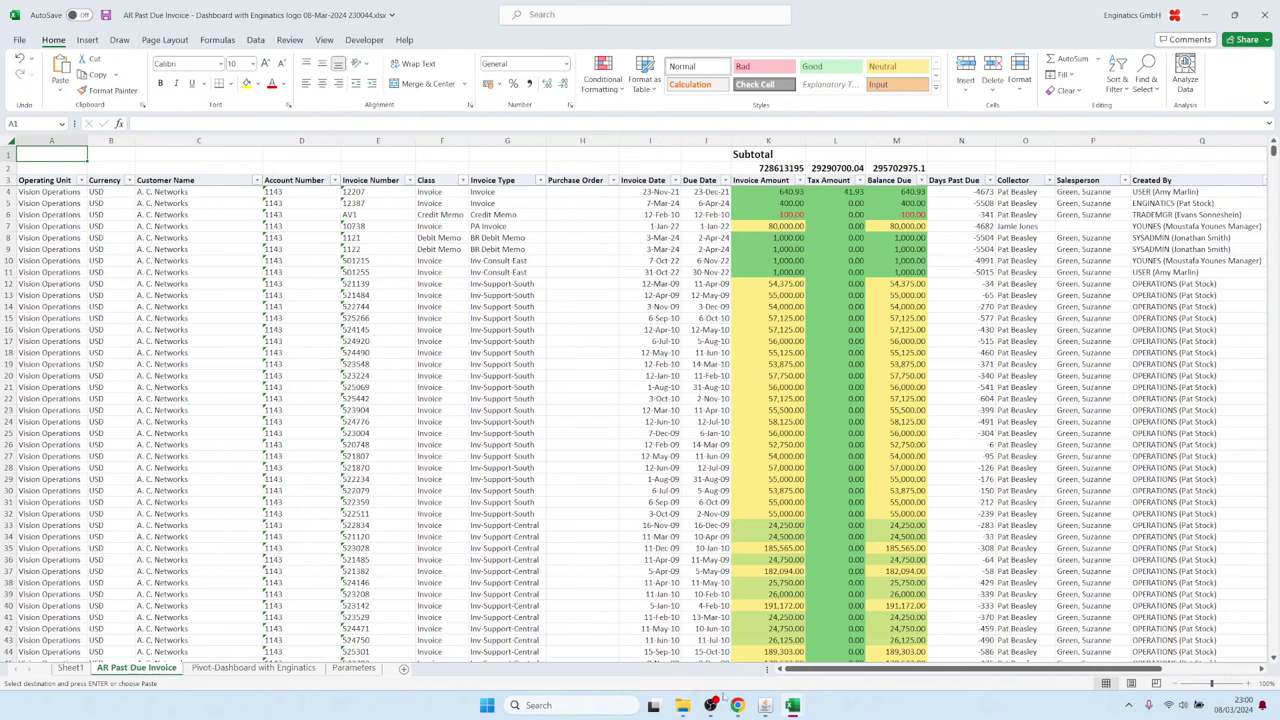
pyautogui.moveTo(765, 705)
pyautogui.click(736, 634)
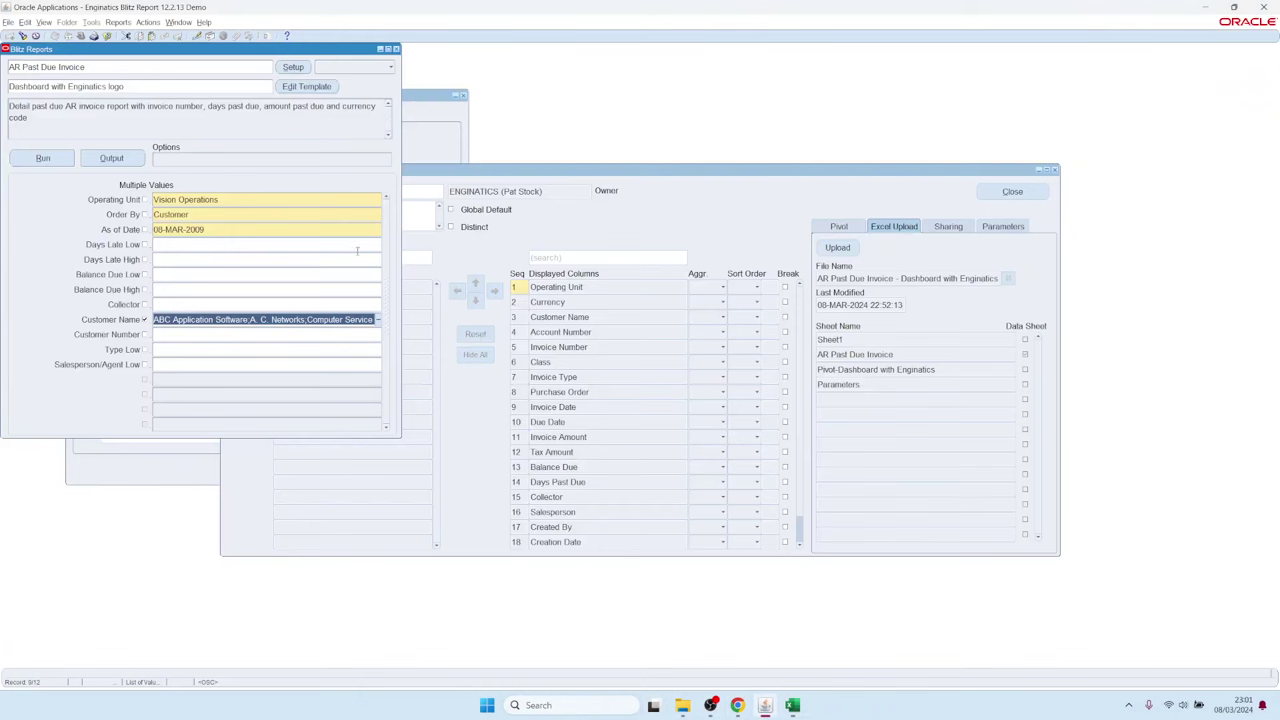
# Step: Close Blitz Reports, switch to General Ledger Super User, and launch Enter Journals
pyautogui.click(1013, 192)
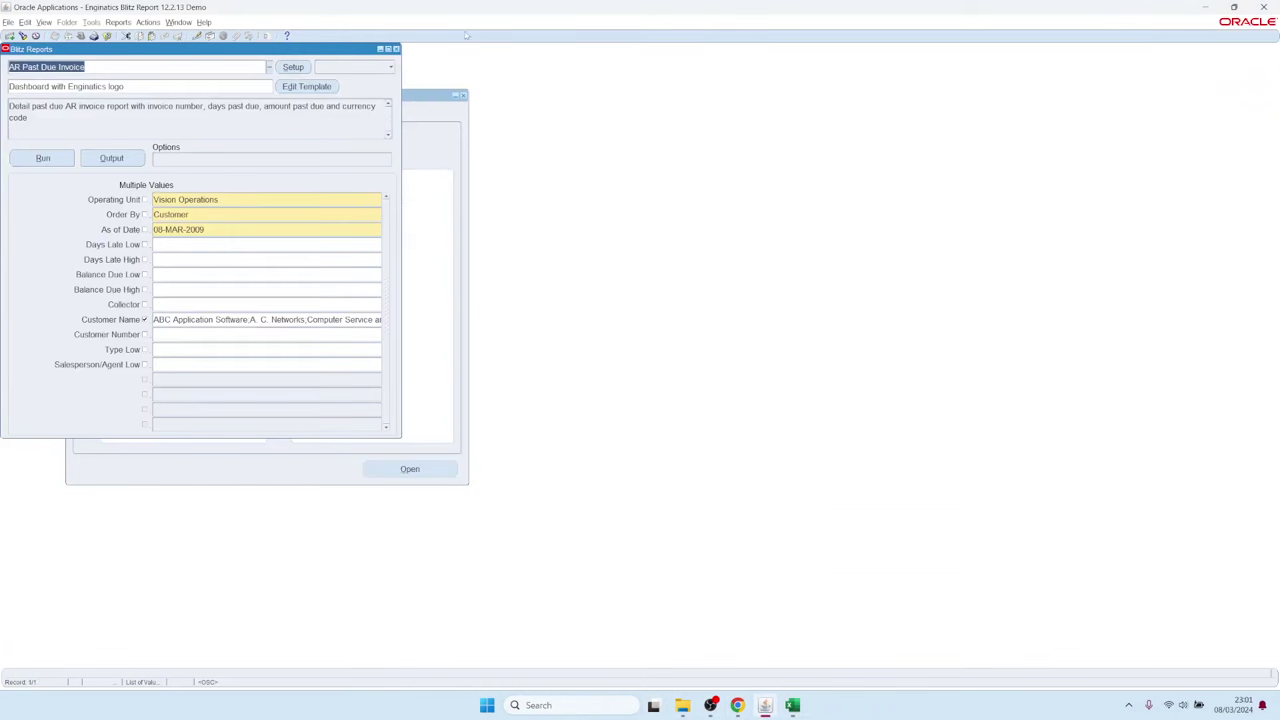
pyautogui.click(396, 49)
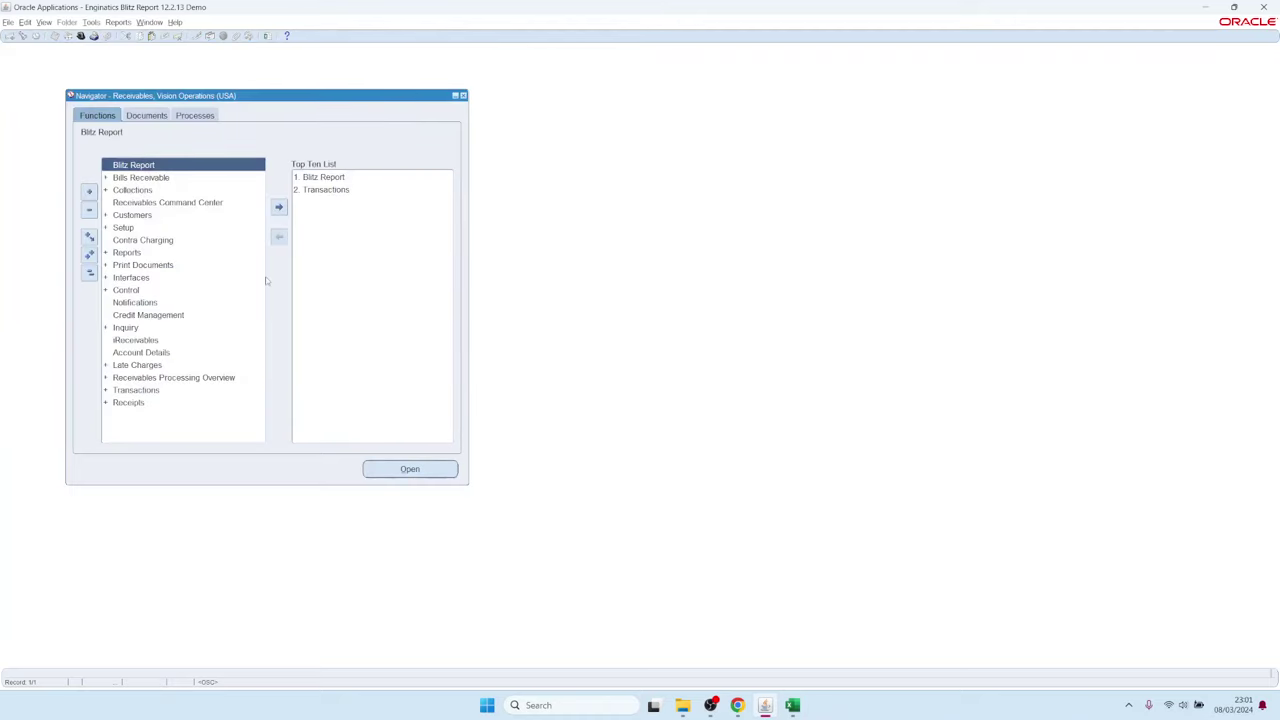
pyautogui.hotkey('alt', 'f')
pyautogui.press('r')
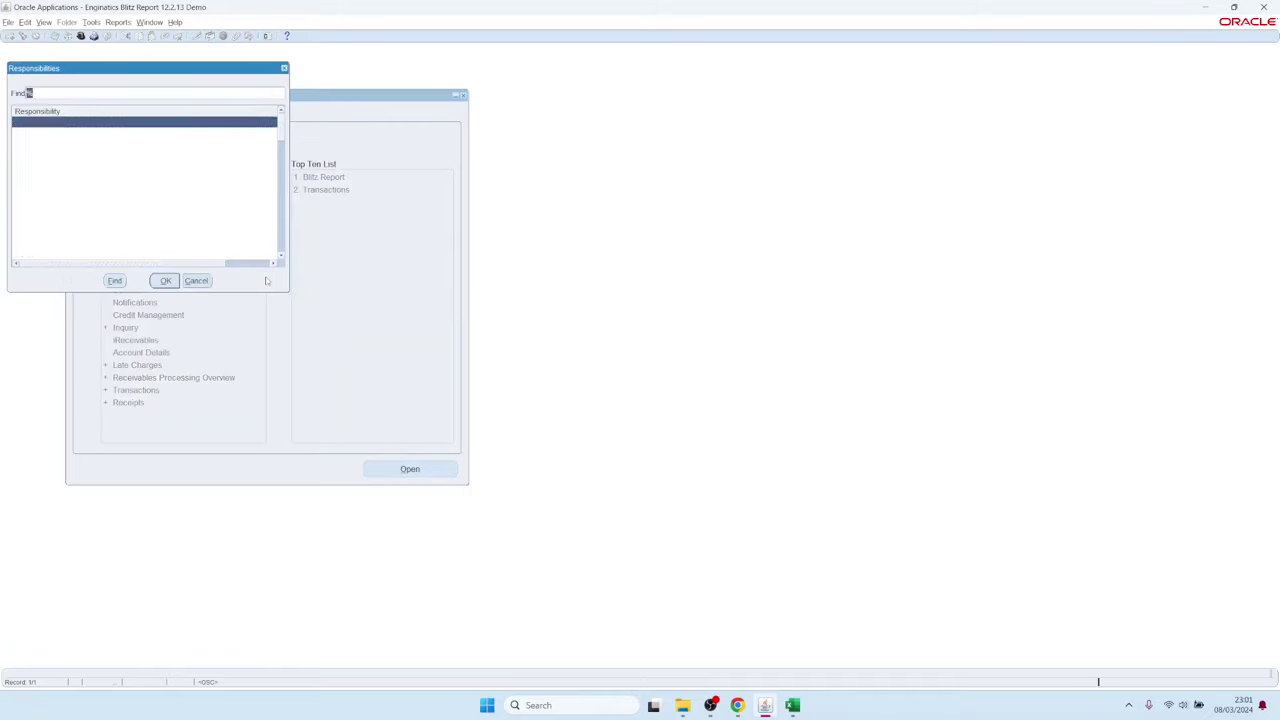
pyautogui.write('g')
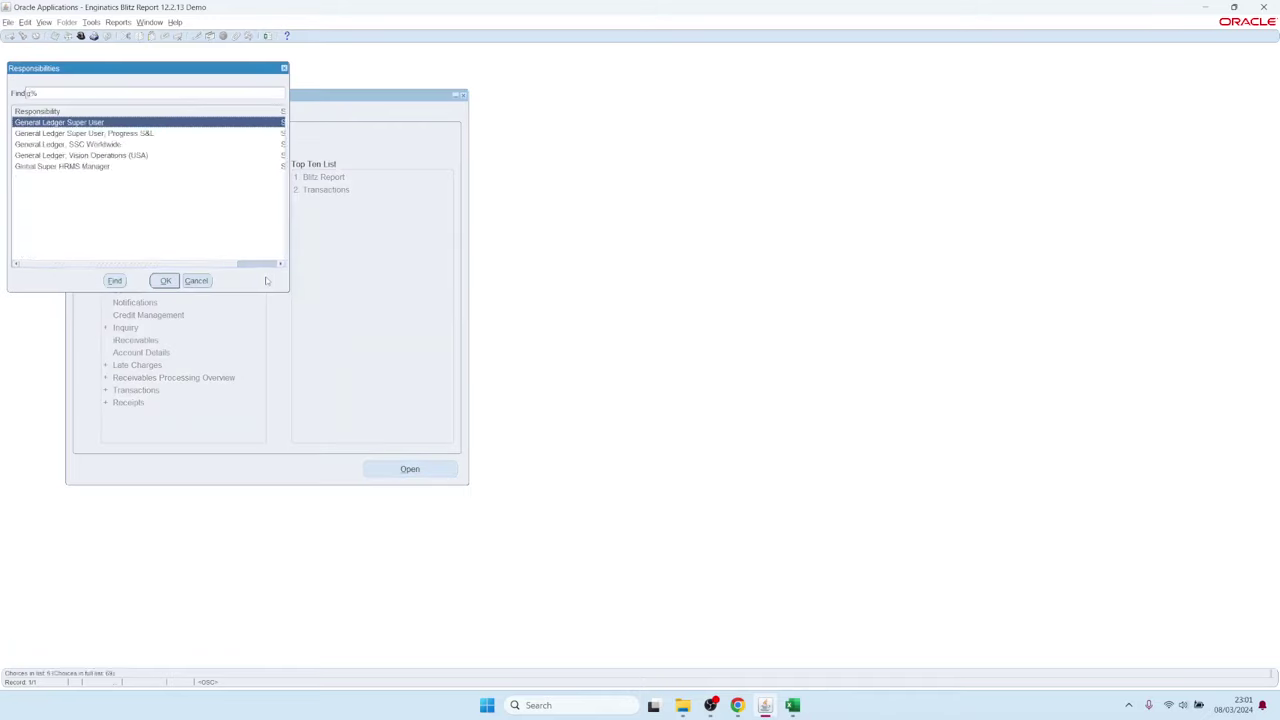
pyautogui.press('Return')
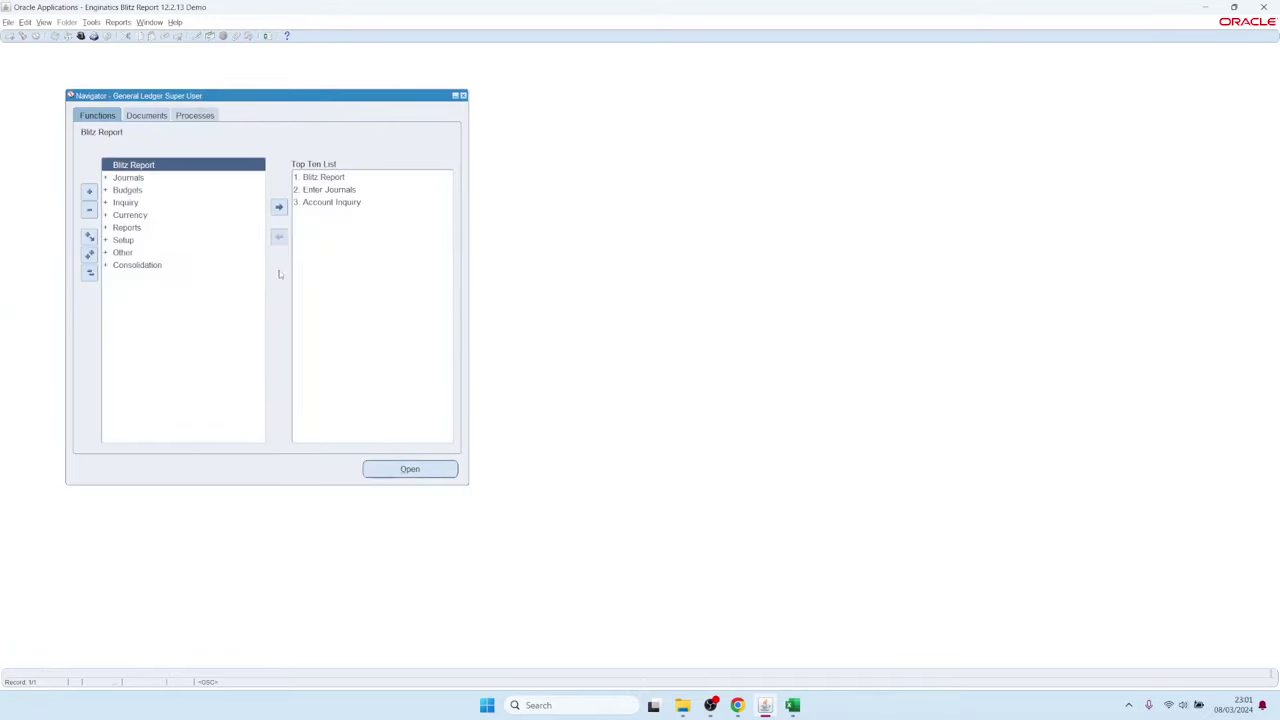
pyautogui.doubleClick(340, 190)
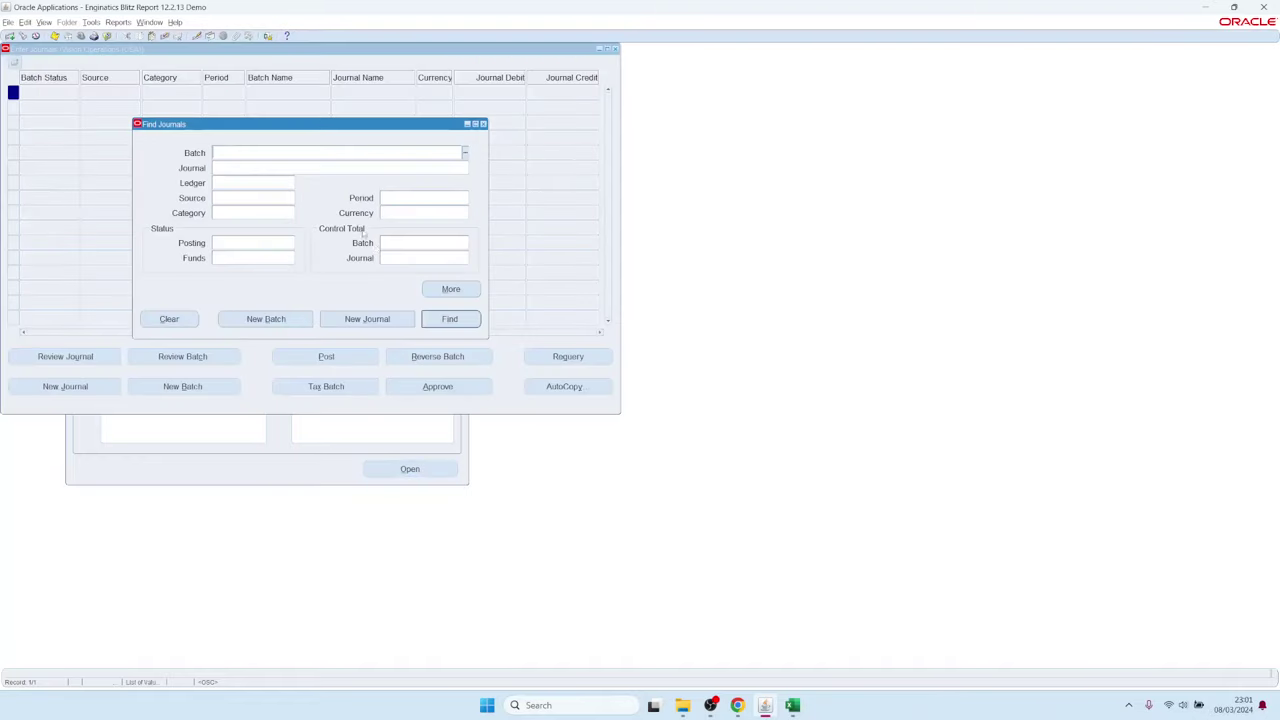
# Step: Find the Jan-08 Payables journals and select the one with 9,523,264.96 debit
pyautogui.click(418, 196)
pyautogui.write('Jan-08')
pyautogui.press('Tab')
pyautogui.click(282, 196)
pyautogui.write('Pay')
pyautogui.press('Tab')
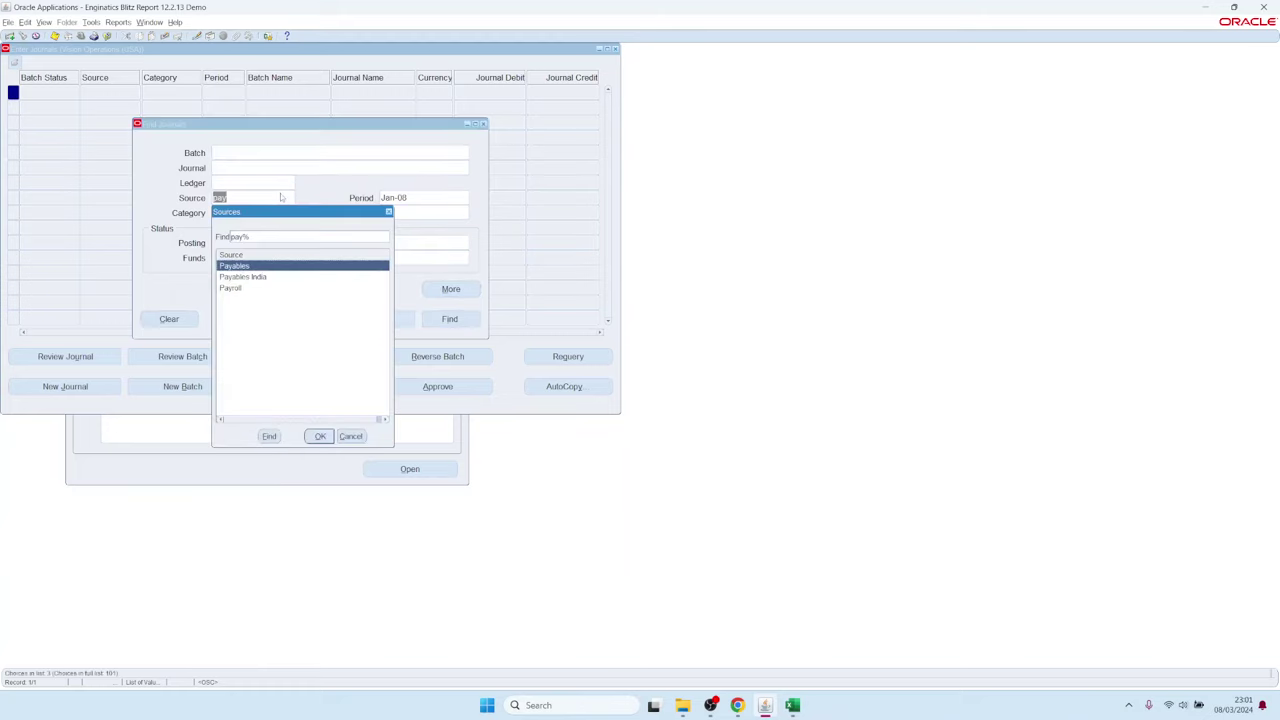
pyautogui.press('Return')
pyautogui.press('Return')
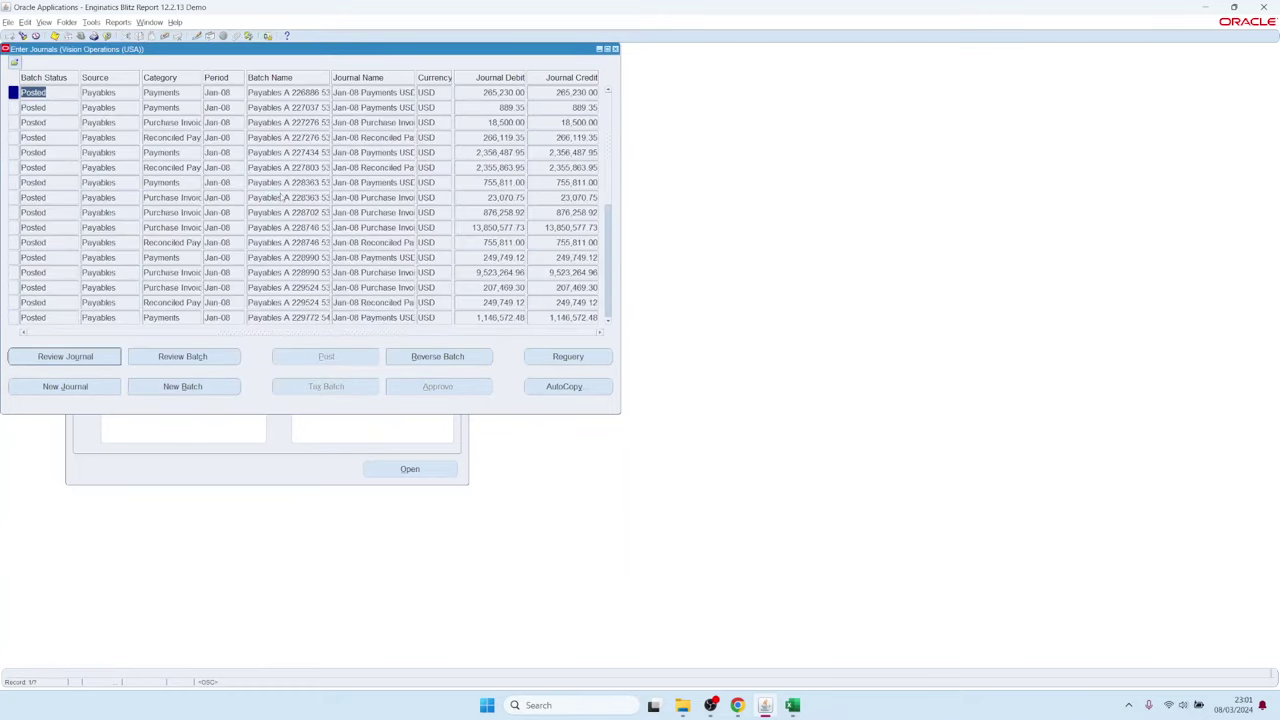
pyautogui.click(475, 272)
# Step: Launch GL Account Analysis from the selected journal, with its batch carried over
pyautogui.click(267, 36)
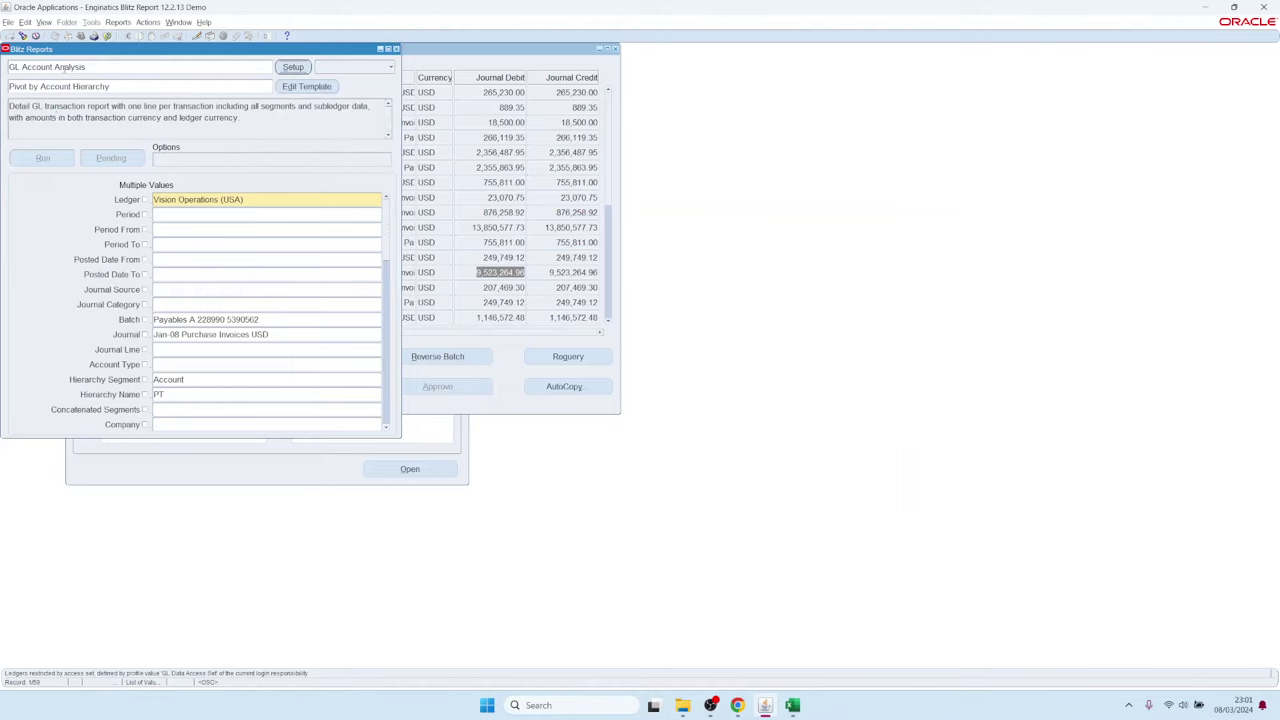
pyautogui.moveTo(153, 319)
pyautogui.mouseDown()
pyautogui.moveTo(202, 319)
pyautogui.moveTo(149, 313)
pyautogui.mouseUp()
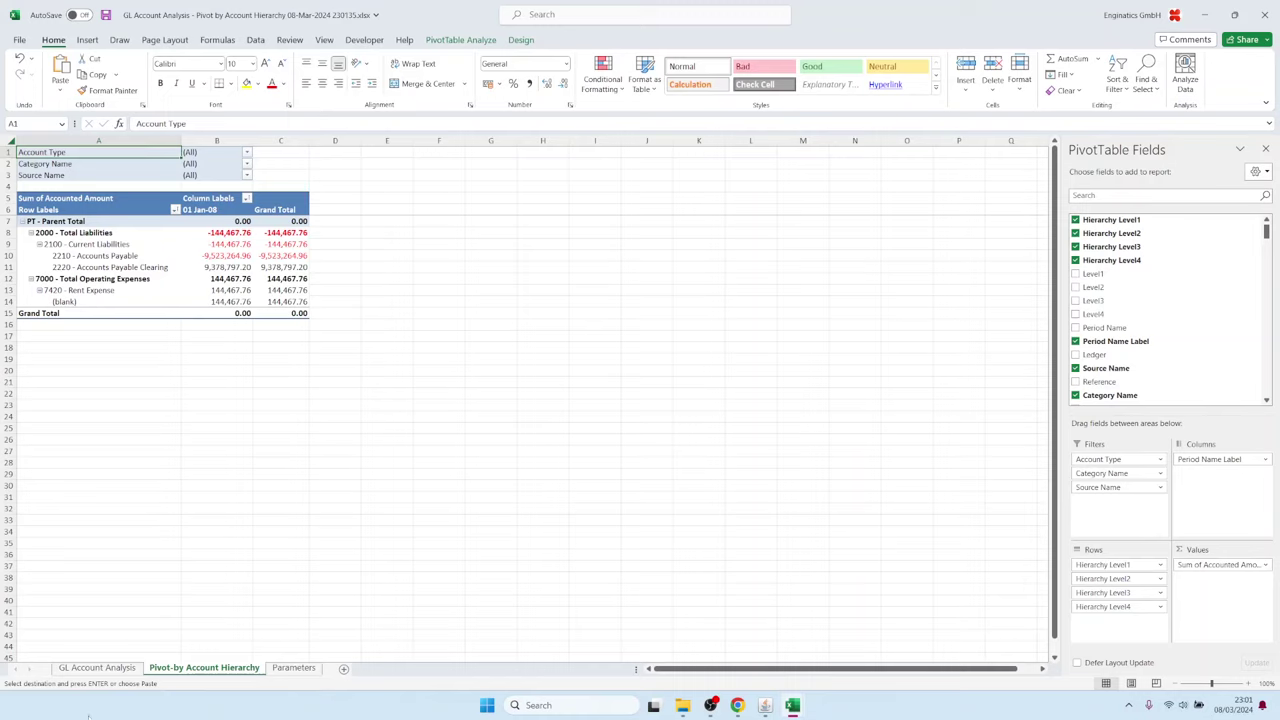
# Step: On the GL Account Analysis sheet, highlight the Invoice Number, Description and Invoice Date values
pyautogui.click(106, 668)
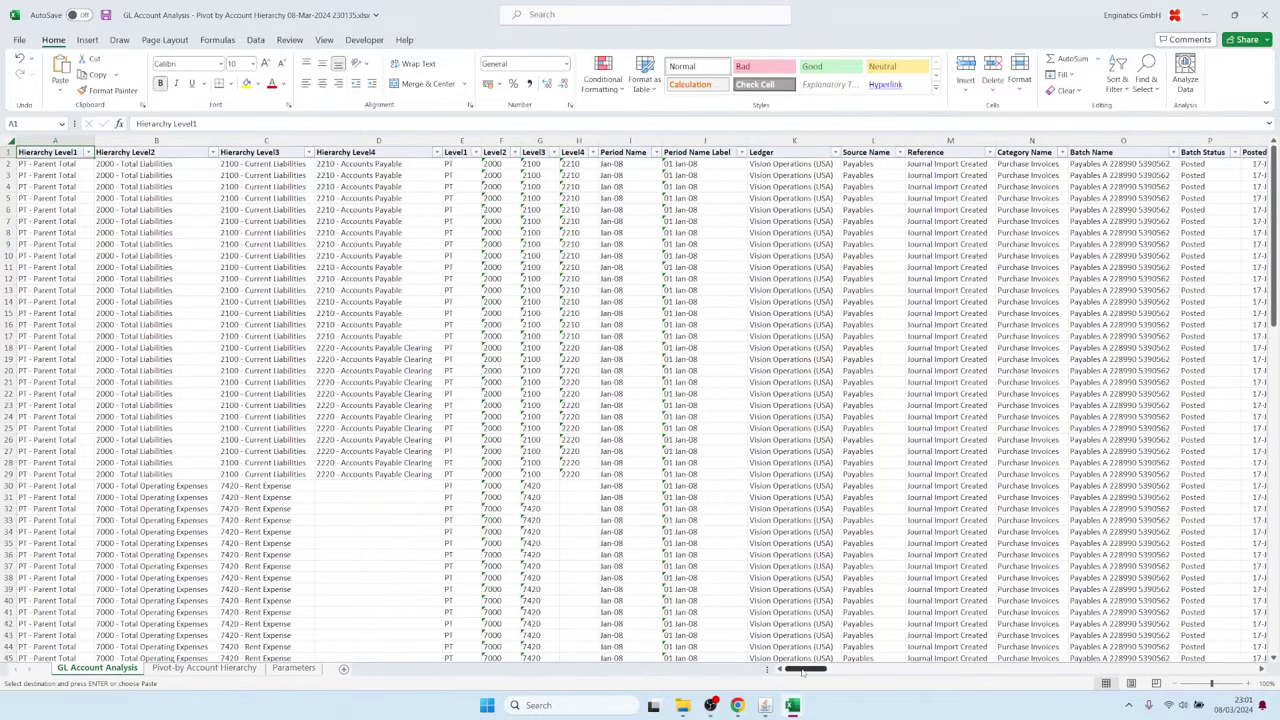
pyautogui.moveTo(802, 672); pyautogui.dragTo(1030, 660)
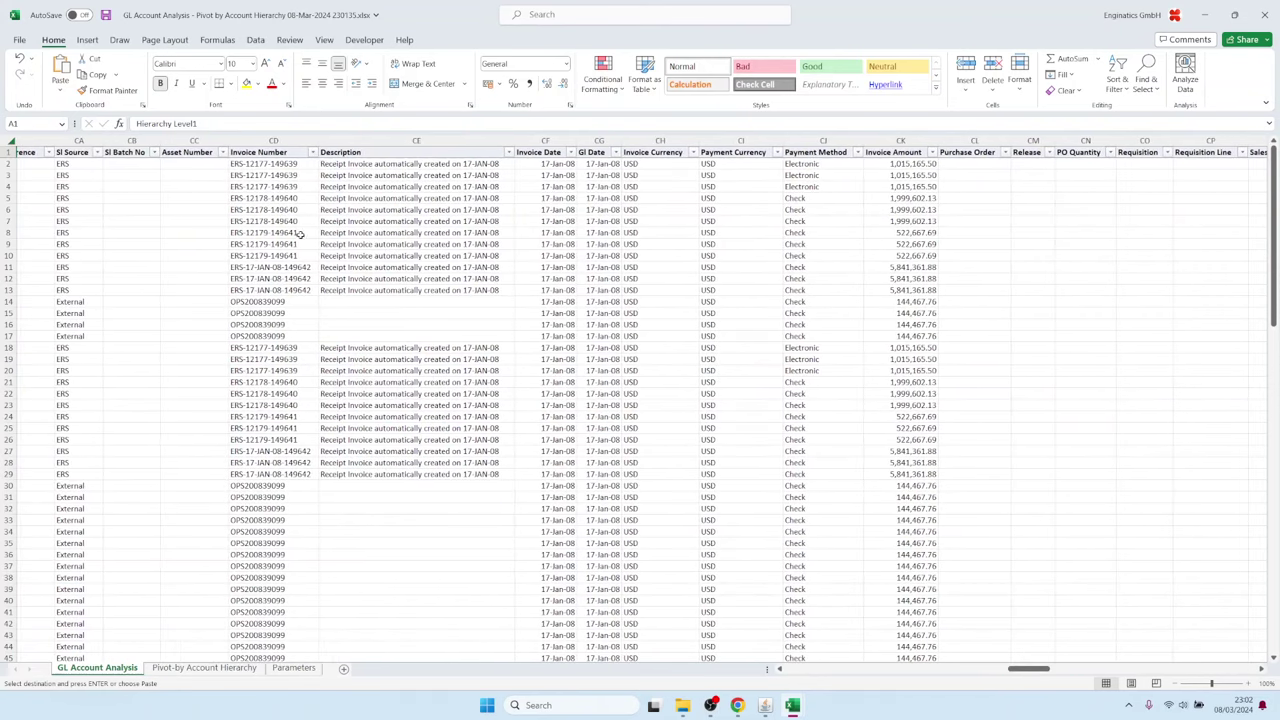
pyautogui.moveTo(270, 198); pyautogui.dragTo(275, 370)
pyautogui.moveTo(478, 188); pyautogui.dragTo(500, 372)
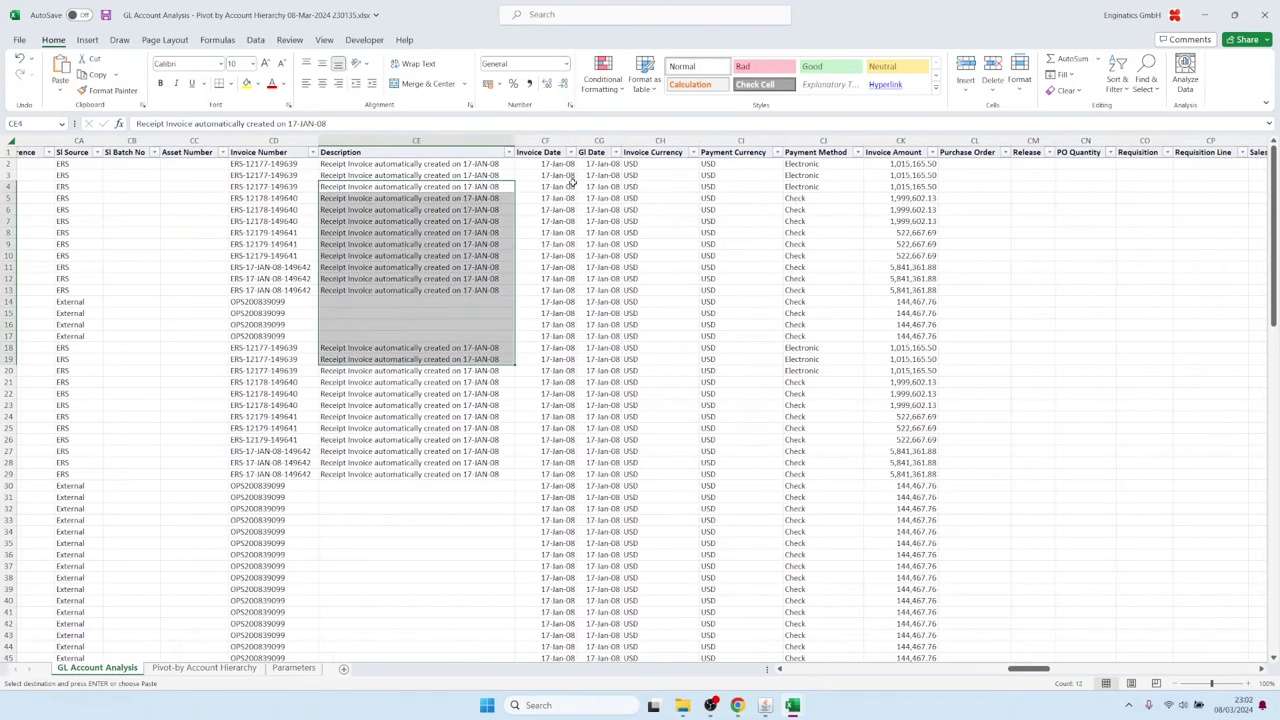
pyautogui.moveTo(558, 186); pyautogui.dragTo(558, 279)
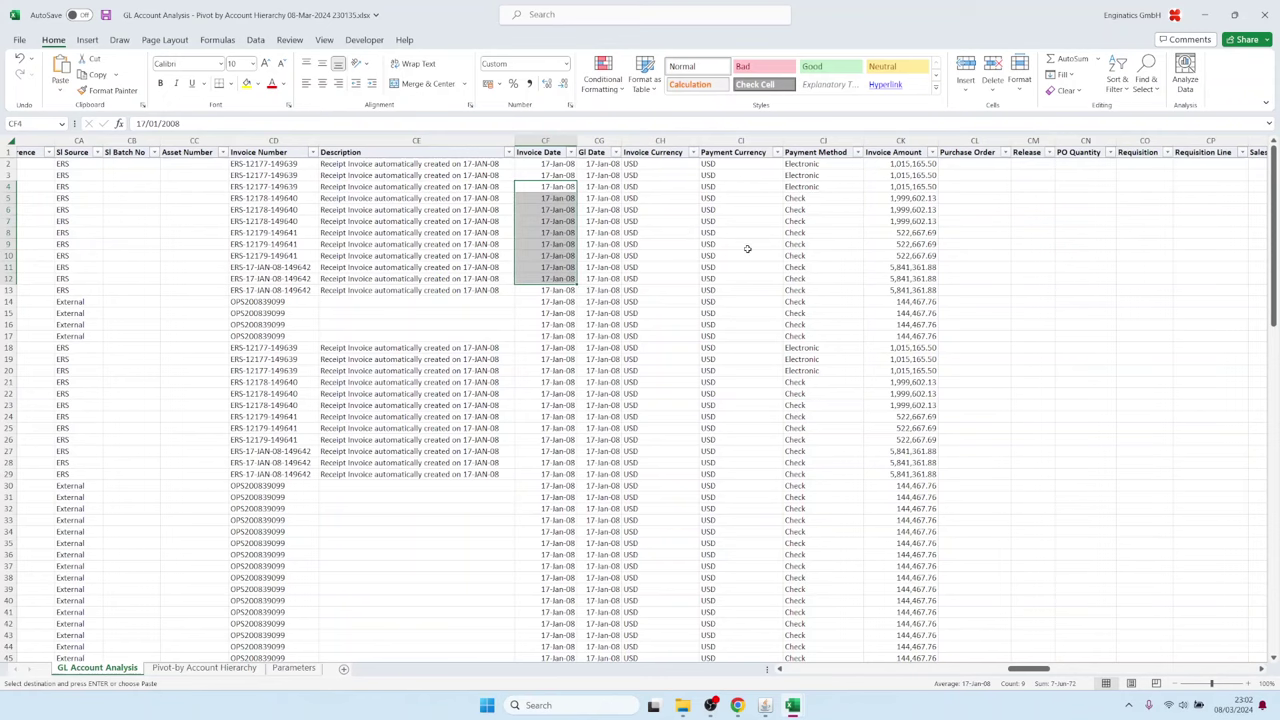
# Step: Highlight the payment method, vendor numbers and vendor names, then return to Oracle
pyautogui.moveTo(745, 248); pyautogui.dragTo(853, 243)
pyautogui.click(856, 243)
pyautogui.press('Right')
pyautogui.press('Right')
pyautogui.press('Right')
pyautogui.press('Right')
pyautogui.press('Right')
pyautogui.press('Right')
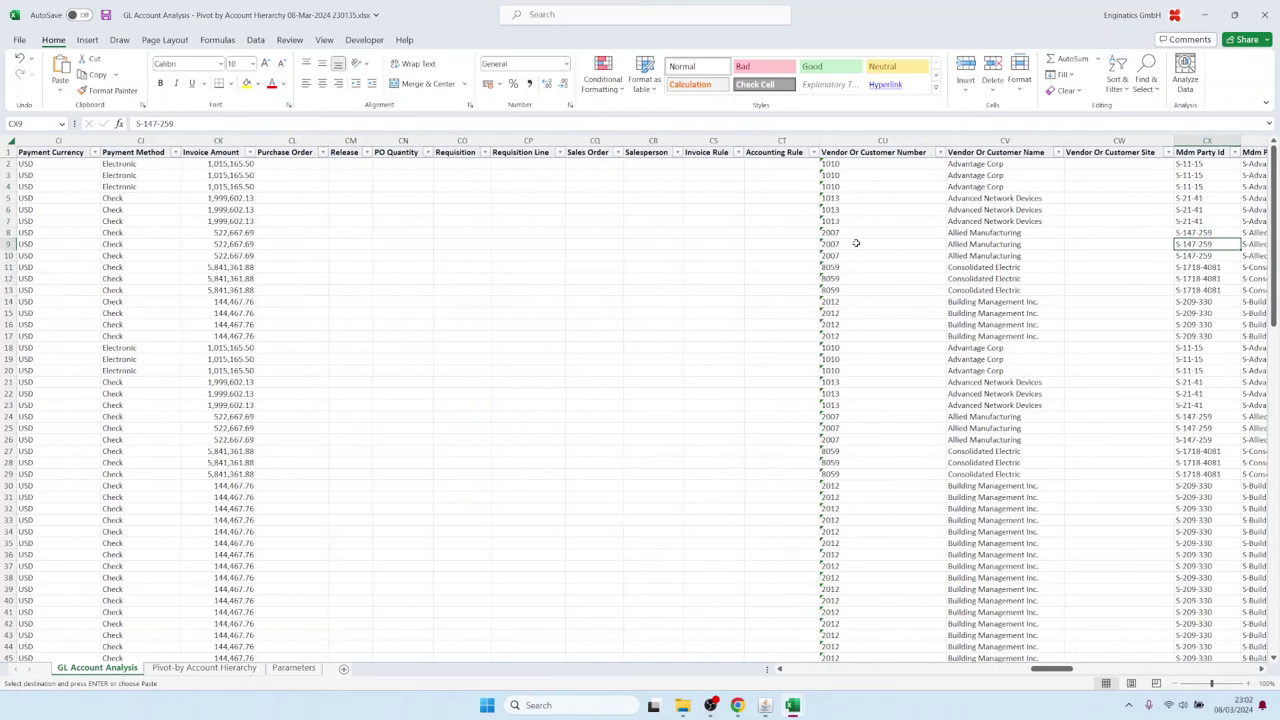
pyautogui.press('Right')
pyautogui.moveTo(715, 209); pyautogui.dragTo(727, 366)
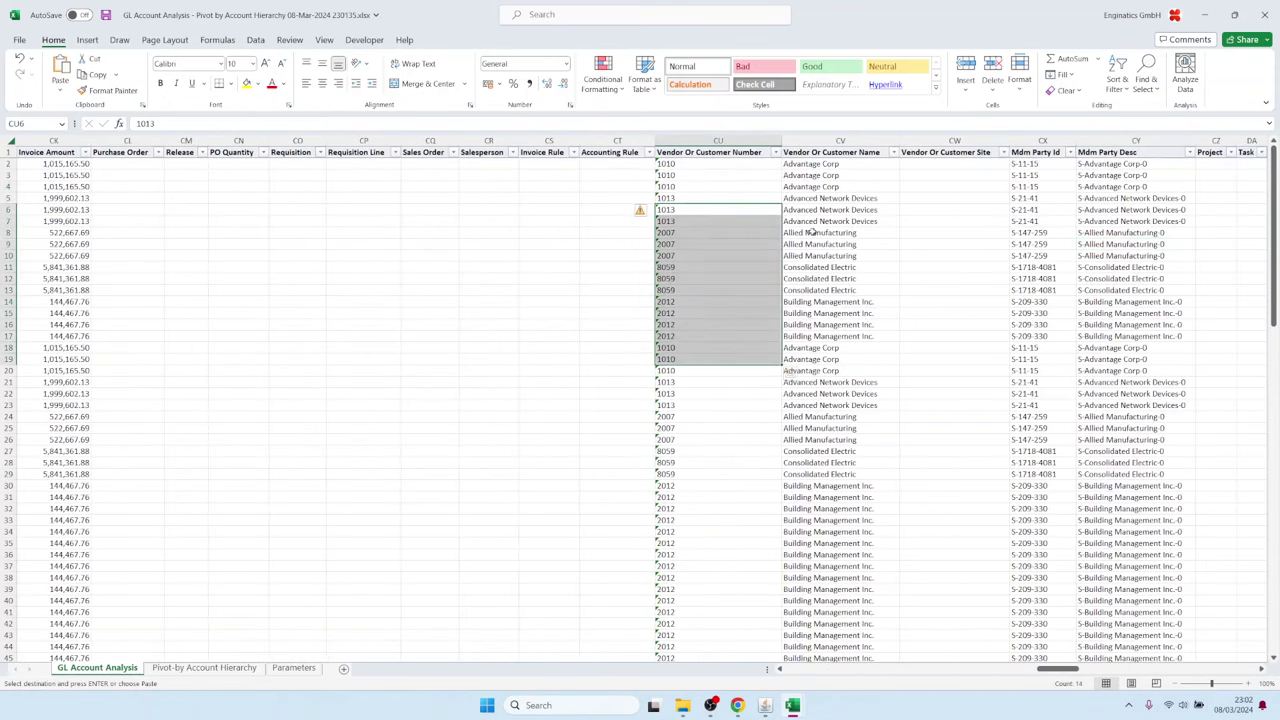
pyautogui.moveTo(830, 209); pyautogui.dragTo(827, 428)
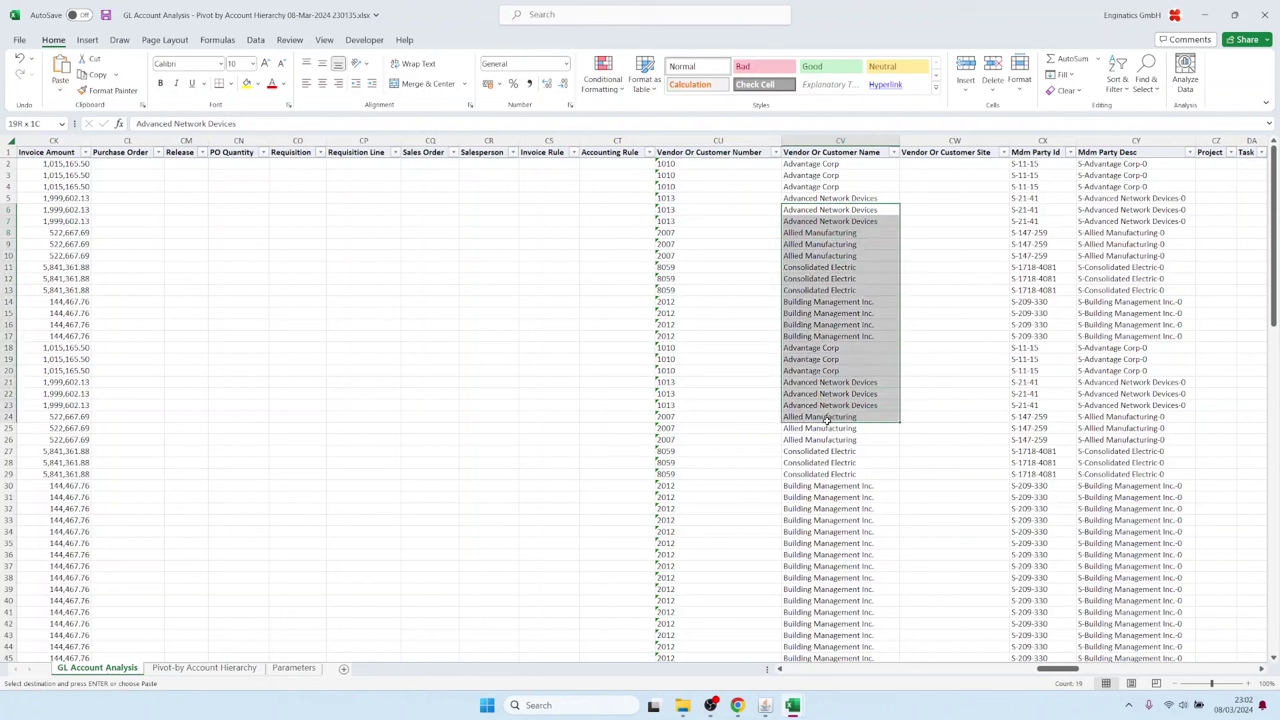
pyautogui.click(765, 705)
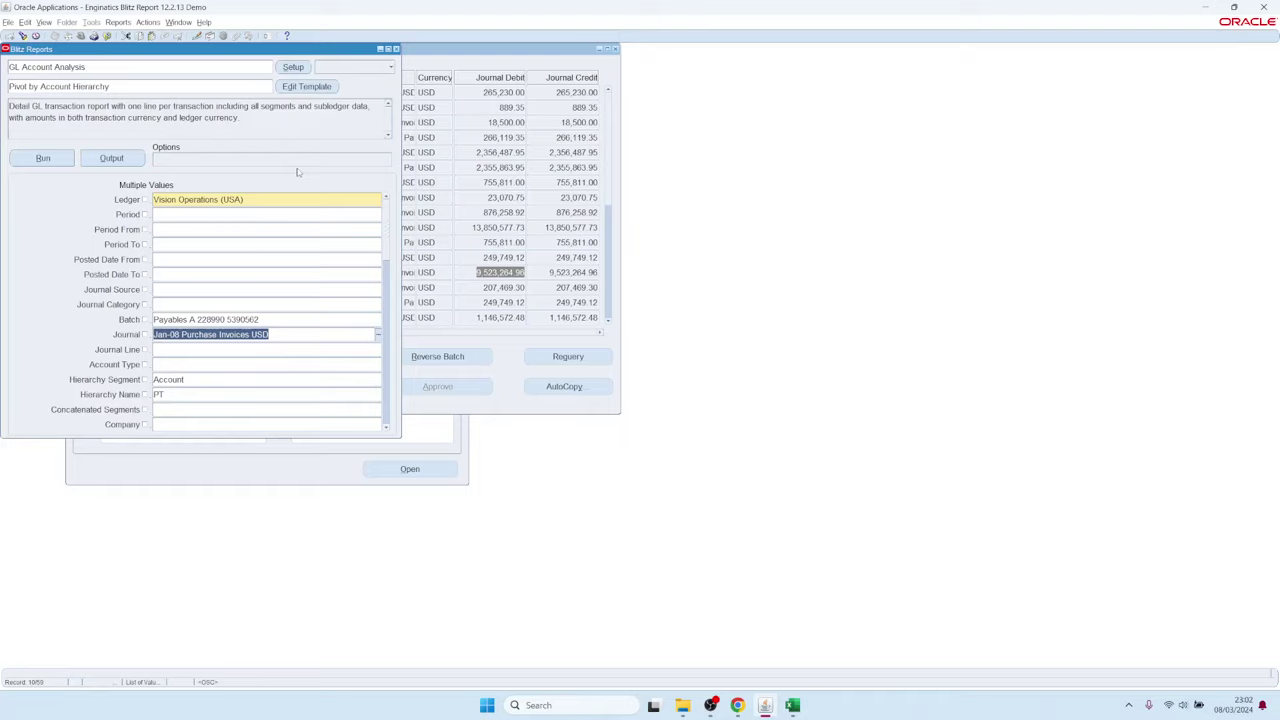
# Step: Browse the reports list without changing report, then open GL Account Analysis setup
pyautogui.doubleClick(122, 67)
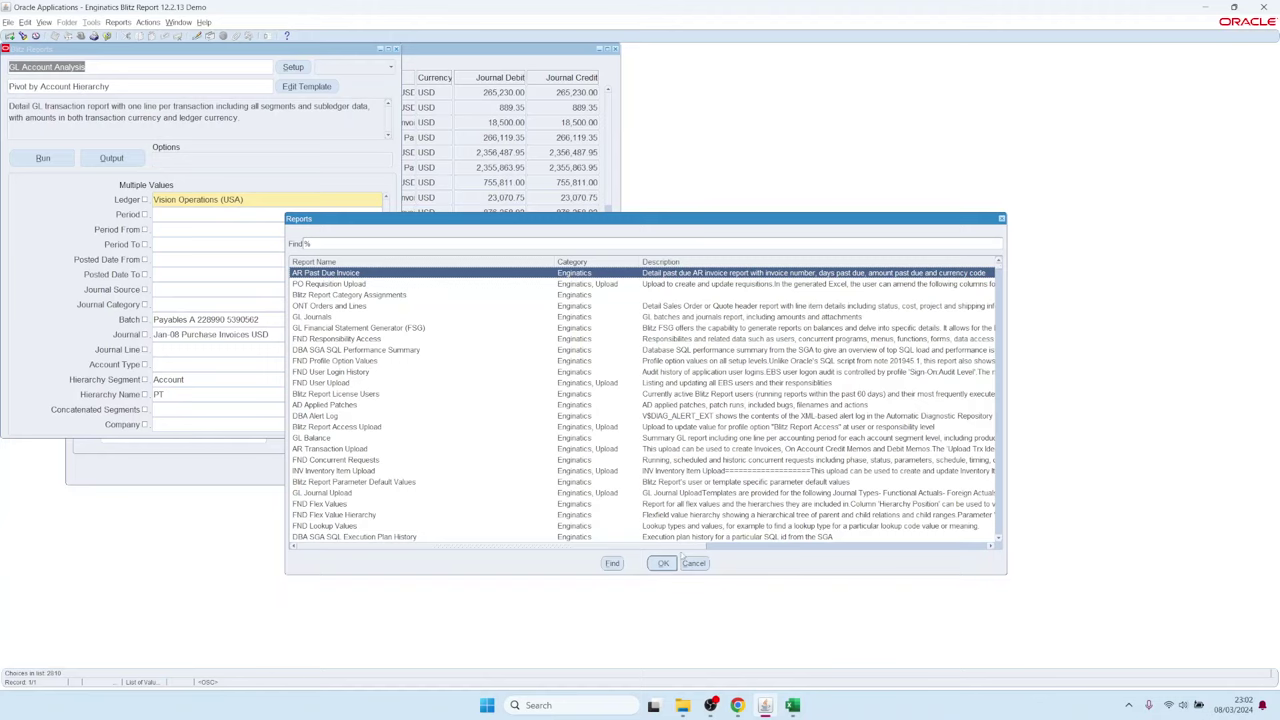
pyautogui.click(692, 563)
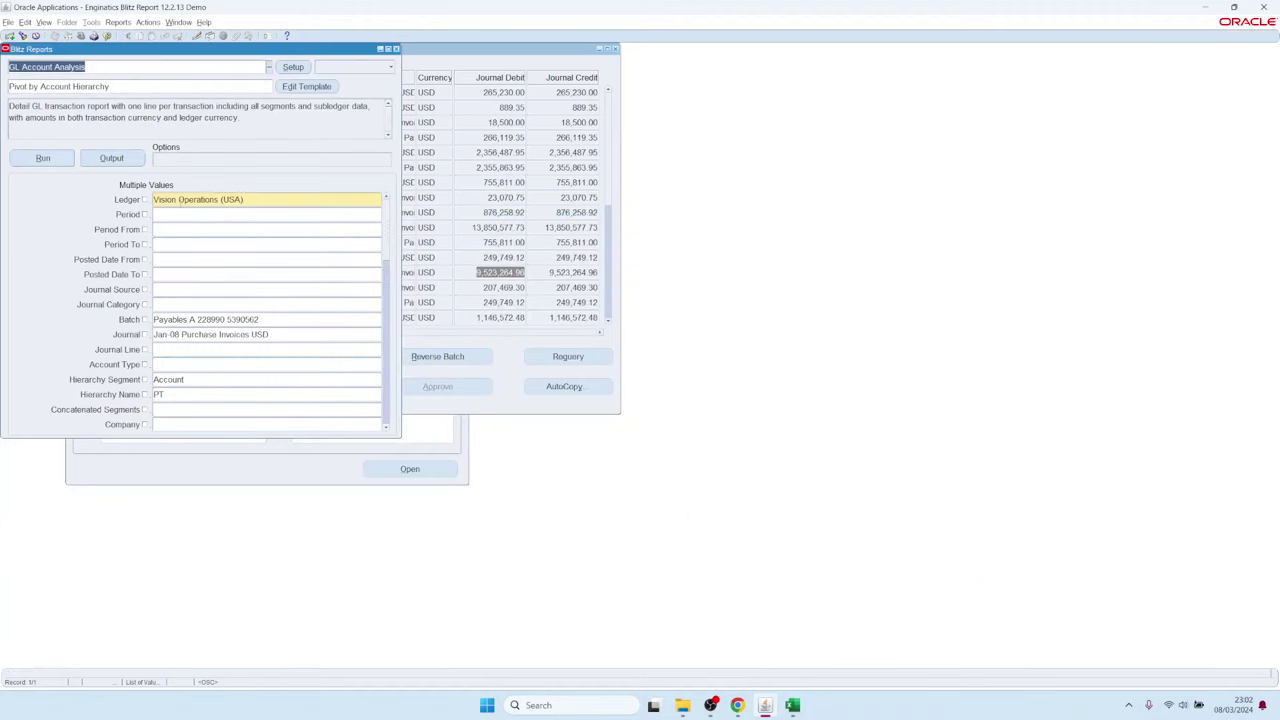
pyautogui.click(293, 67)
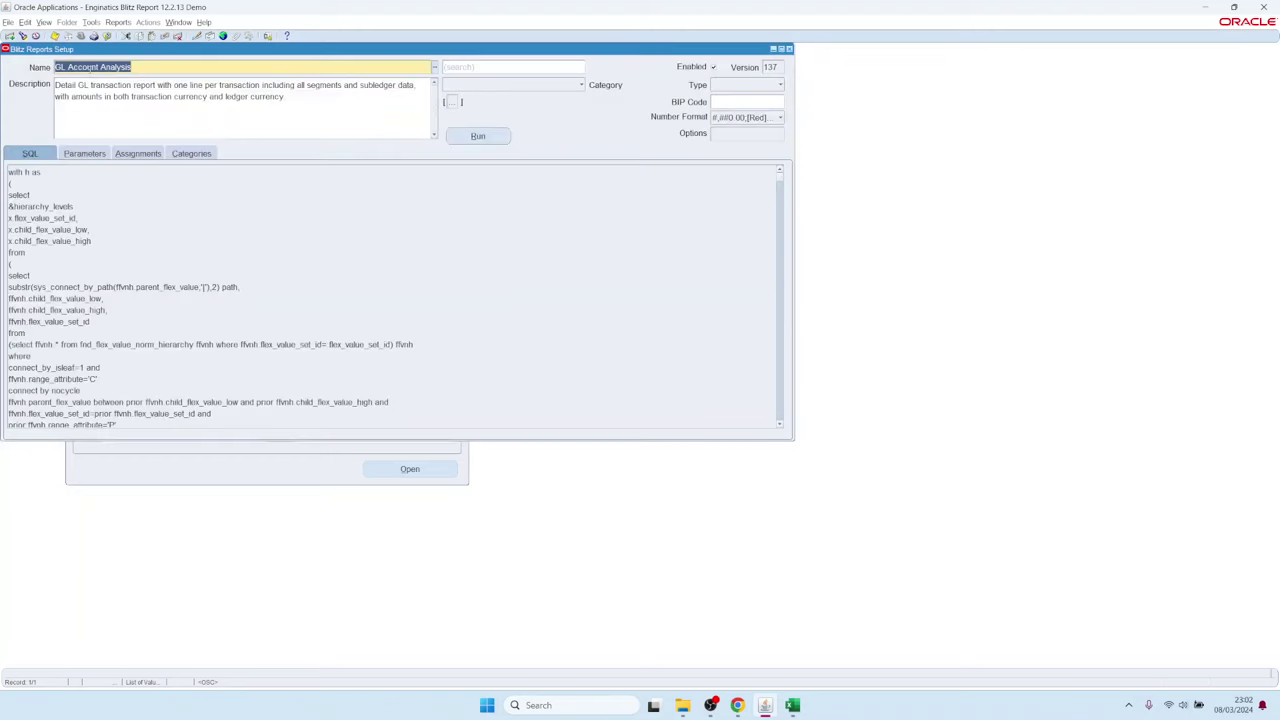
# Step: Inspect the GL Account Analysis description, SQL query and parameter definitions
pyautogui.click(84, 136)
pyautogui.click(95, 174)
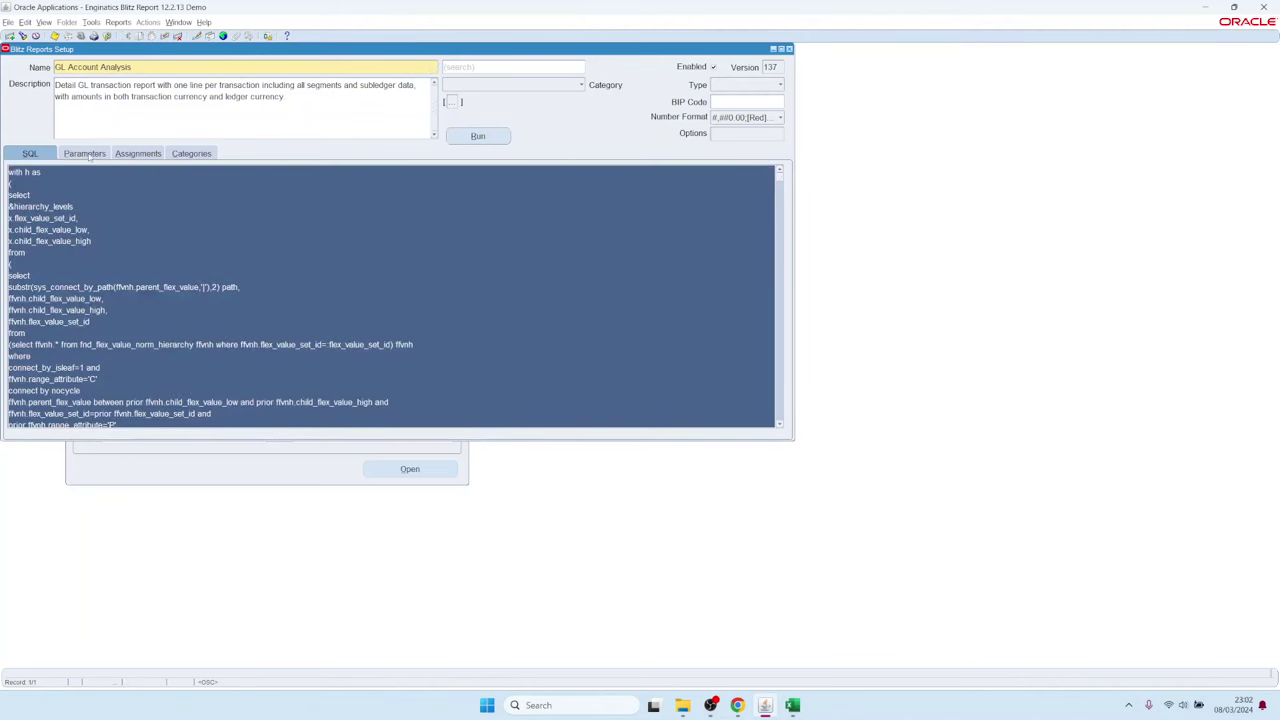
pyautogui.click(85, 154)
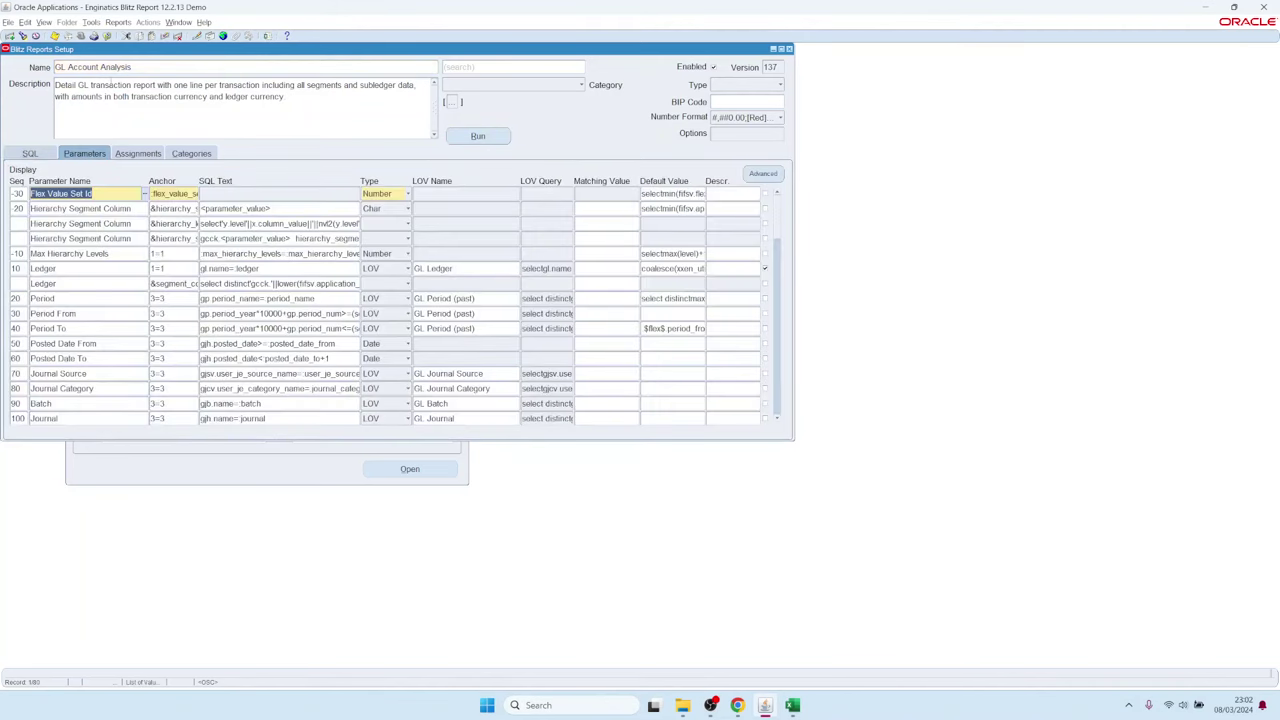
# Step: Create a new report AP test with SQL 'select * from ap_suppliers'
pyautogui.moveTo(116, 67); pyautogui.dragTo(55, 67)
pyautogui.hotkey('ctrl', 'Down')
pyautogui.write('AP test')
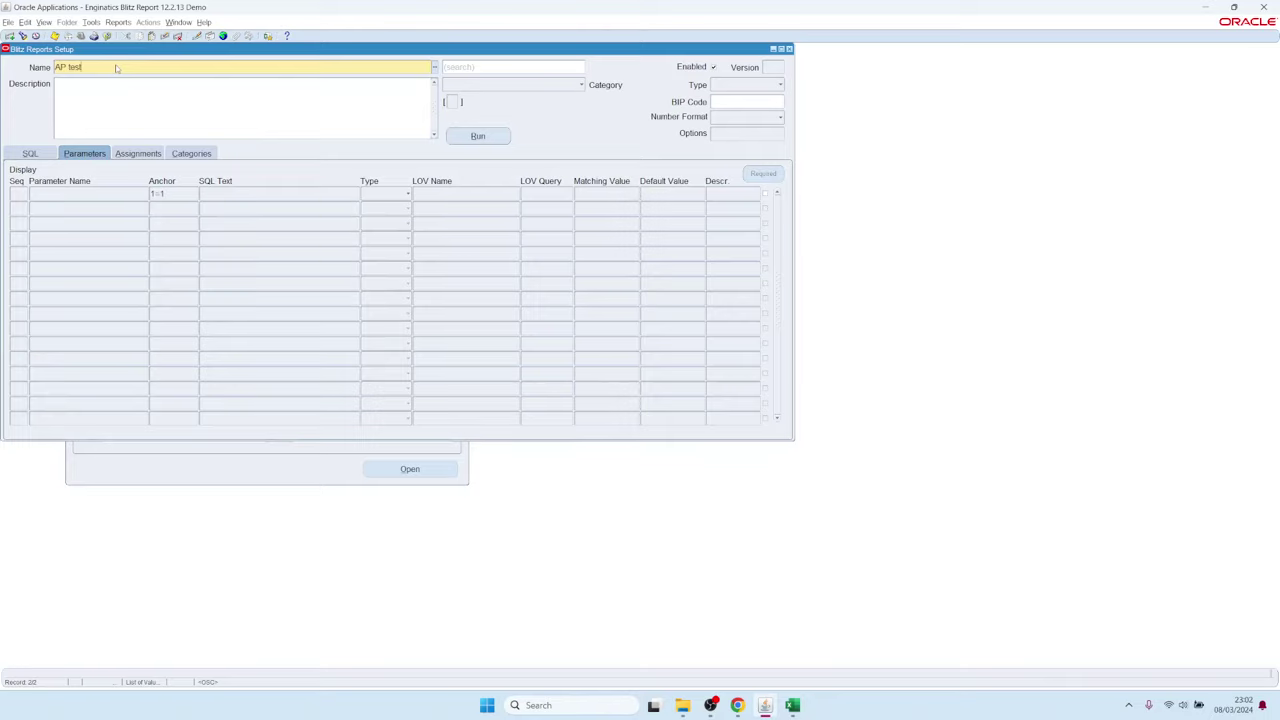
pyautogui.press('Tab')
pyautogui.write('select ')
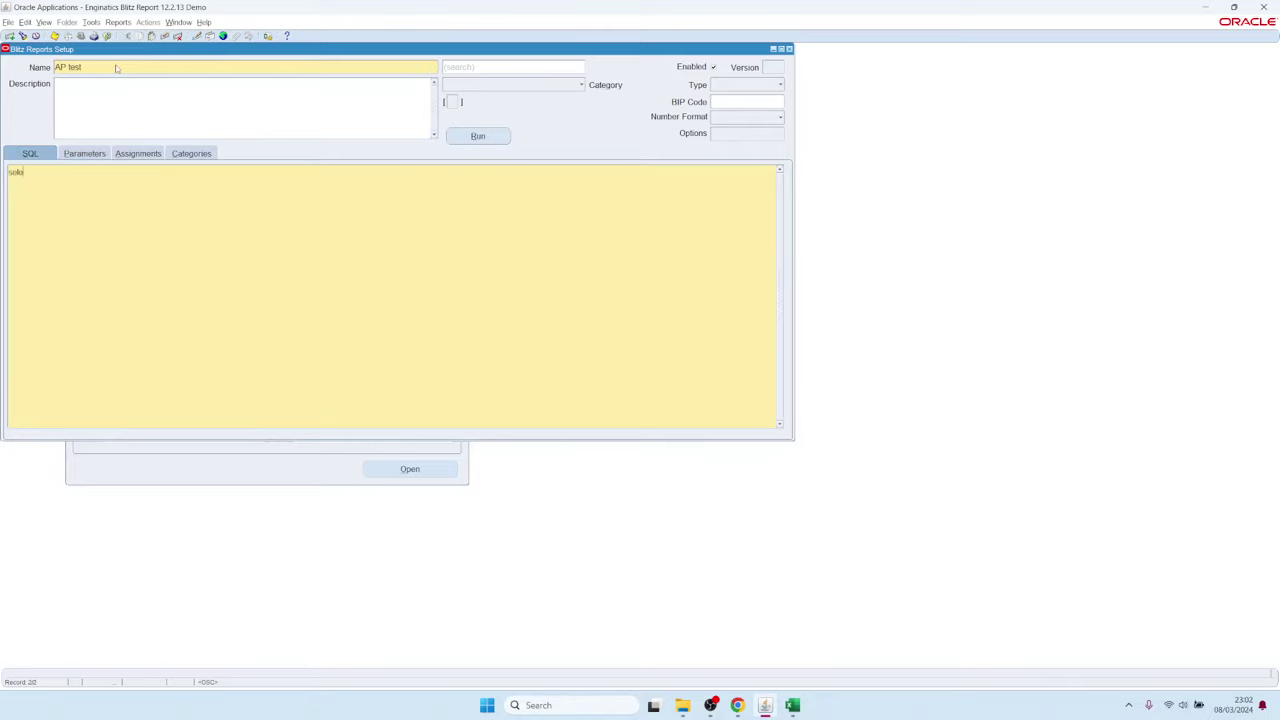
pyautogui.write('* from ap')
pyautogui.write('_suppliers')
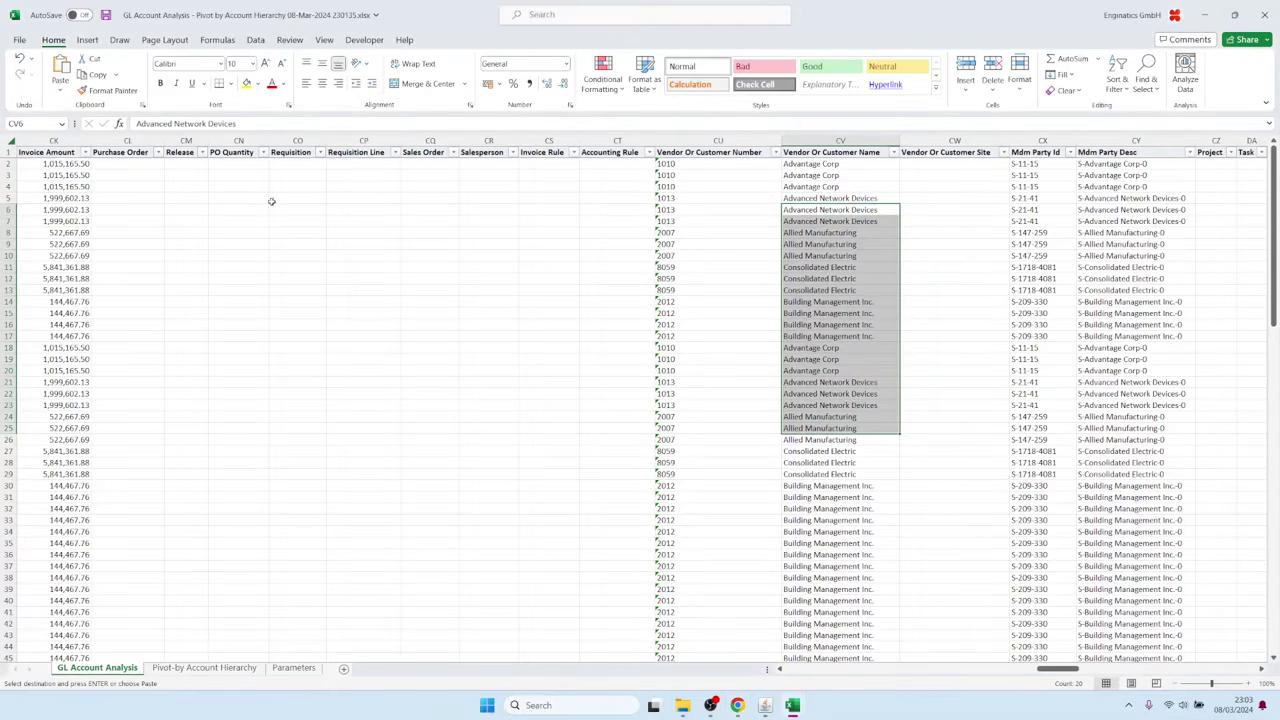
# Step: Copy vendor names in rows 12 to 25, Vision Component Repair through Banner Products
pyautogui.click(530, 316)
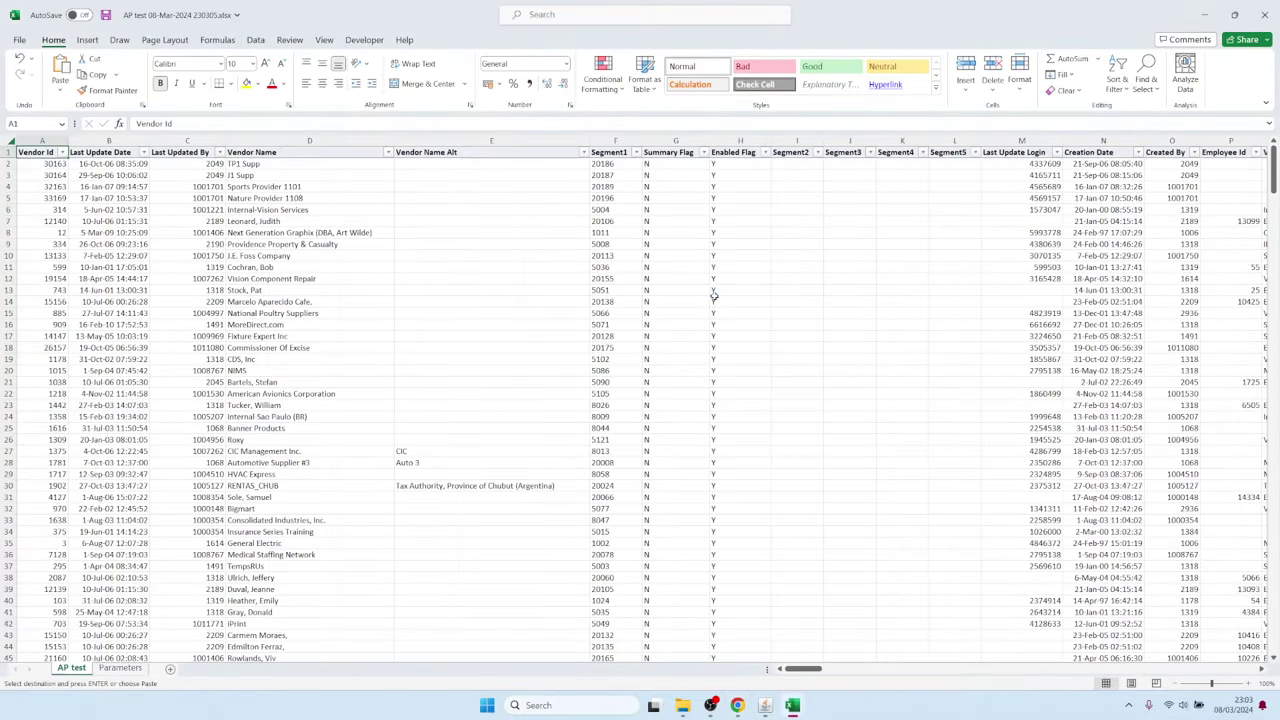
pyautogui.moveTo(280, 279); pyautogui.dragTo(300, 428)
pyautogui.hotkey('ctrl', 'c')
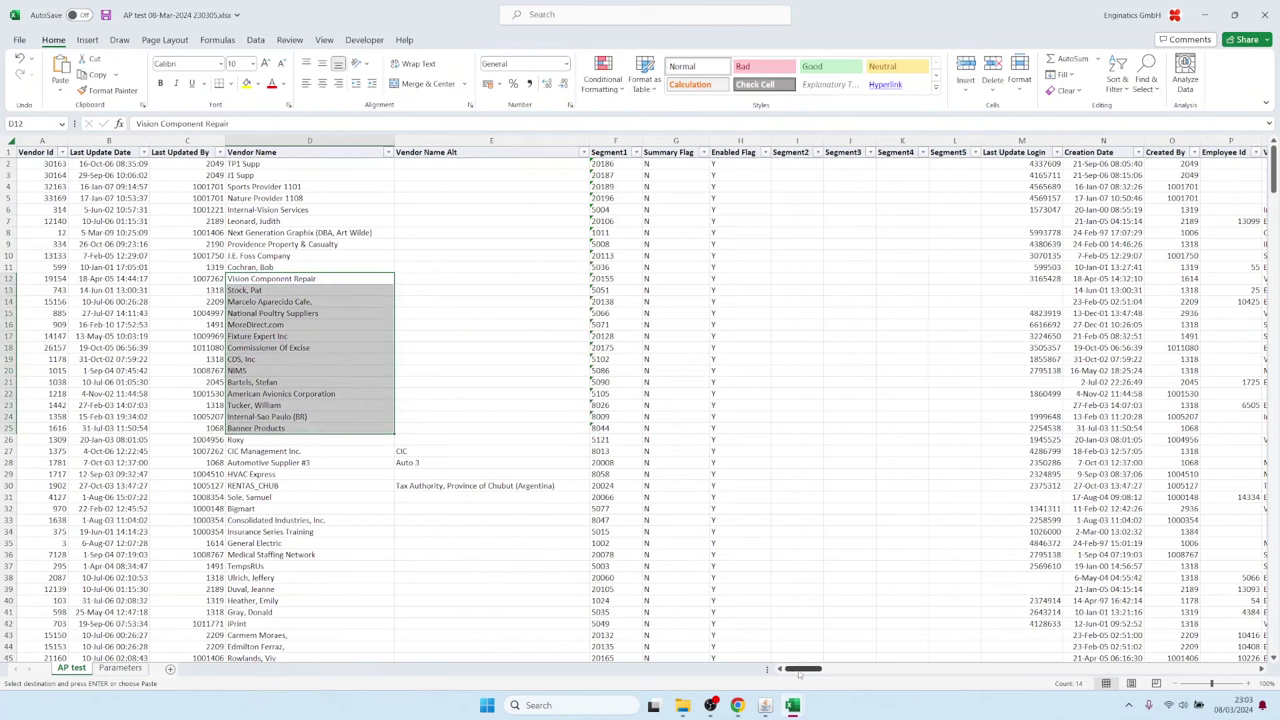
pyautogui.moveTo(800, 671)
pyautogui.mouseDown()
pyautogui.moveTo(968, 690)
pyautogui.moveTo(800, 671)
pyautogui.mouseUp()
pyautogui.click(111, 234)
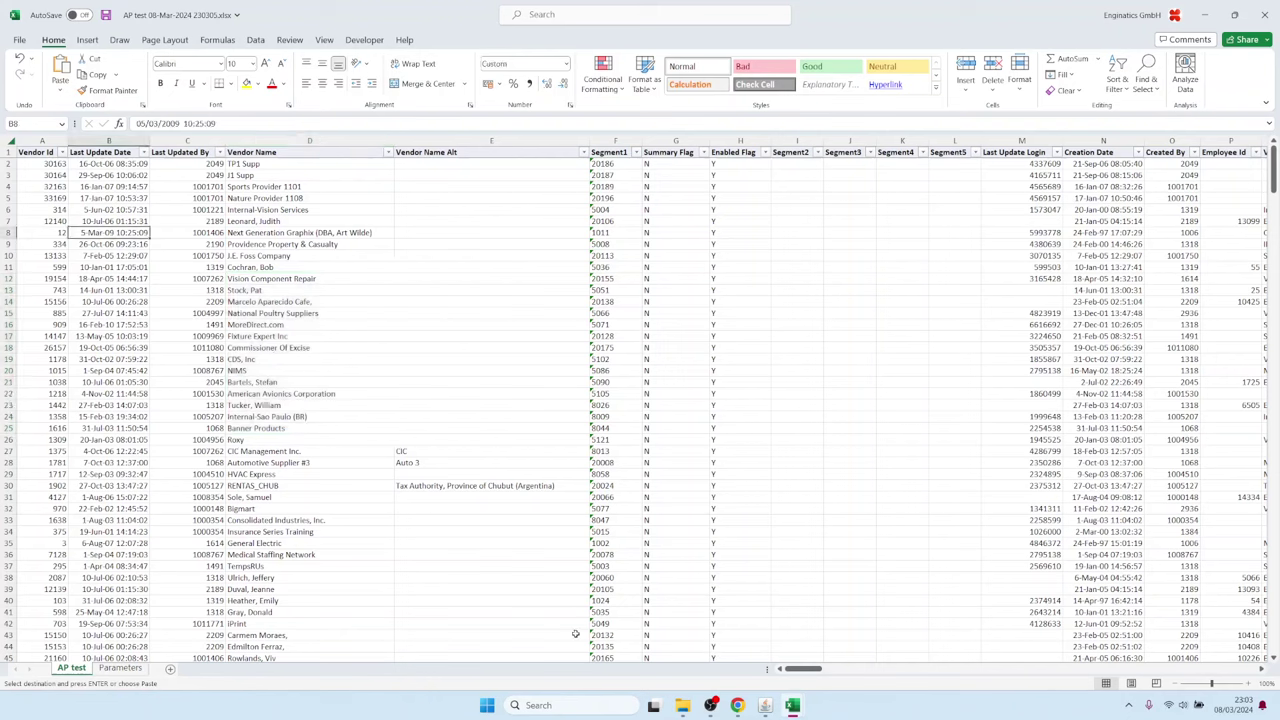
pyautogui.moveTo(766, 705)
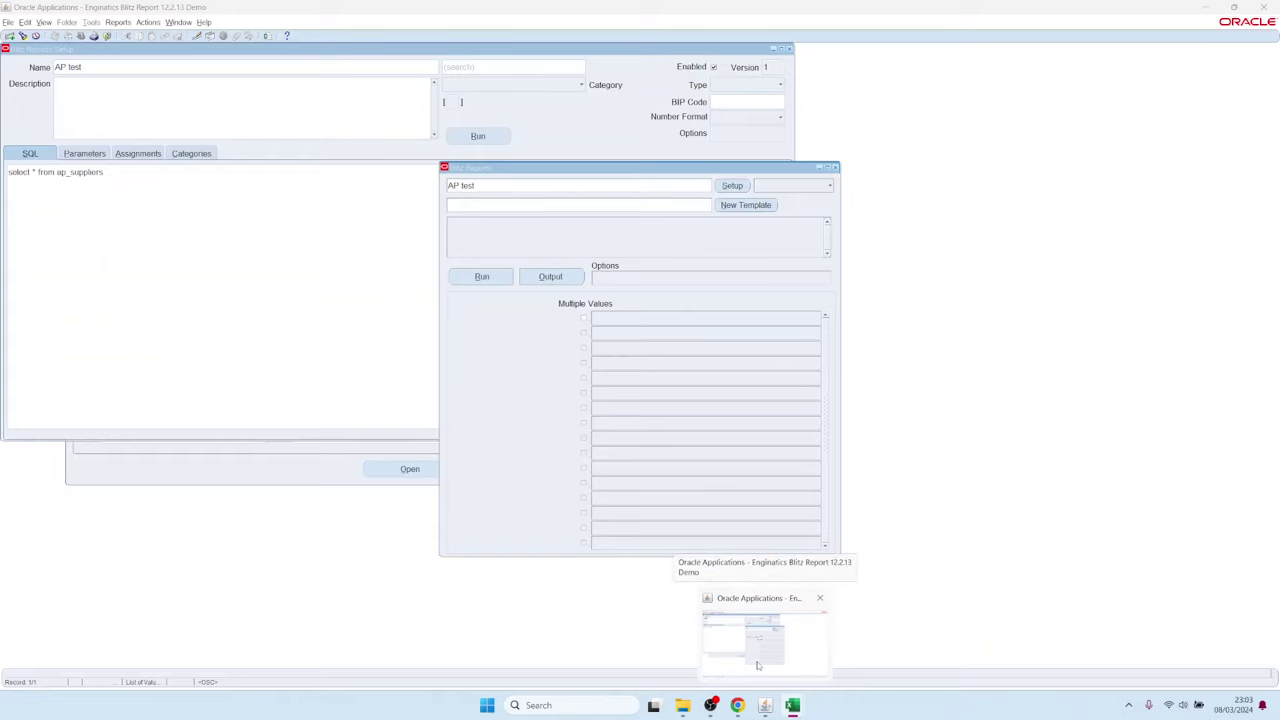
# Step: Clear the AP test form, reopen Blitz Report, and filter to the Upload (32) category
pyautogui.click(757, 662)
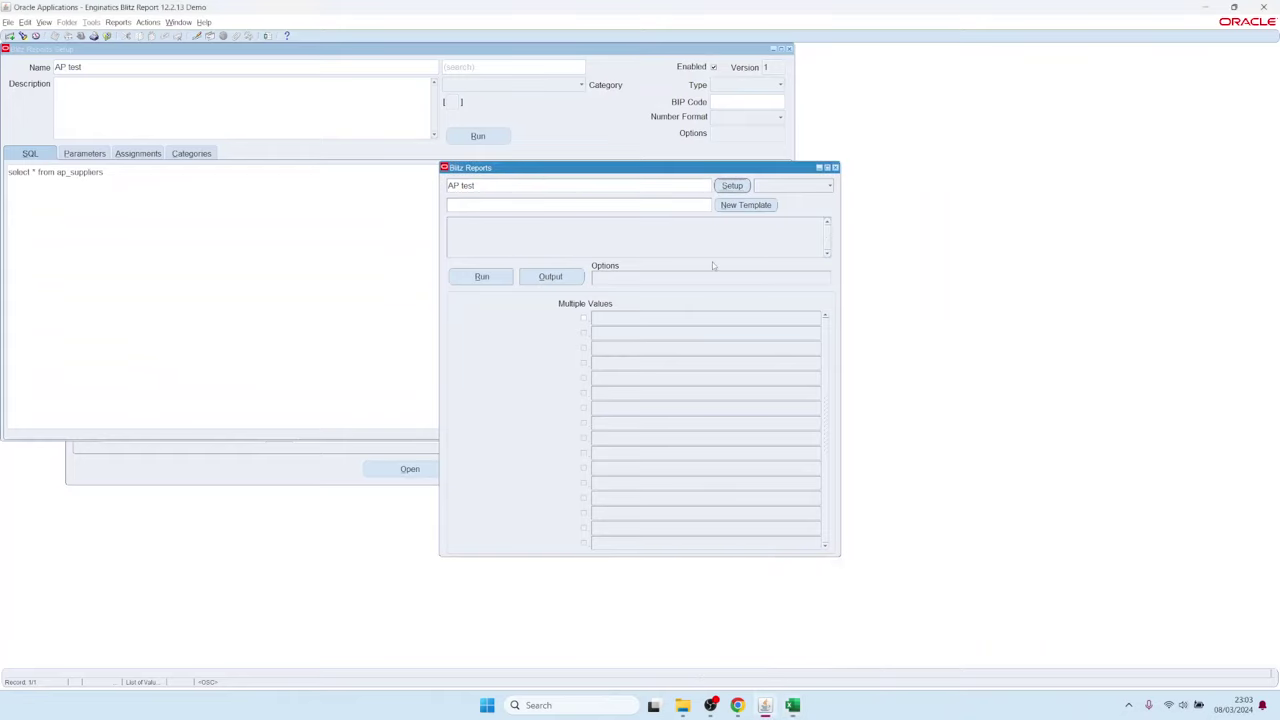
pyautogui.click(658, 187)
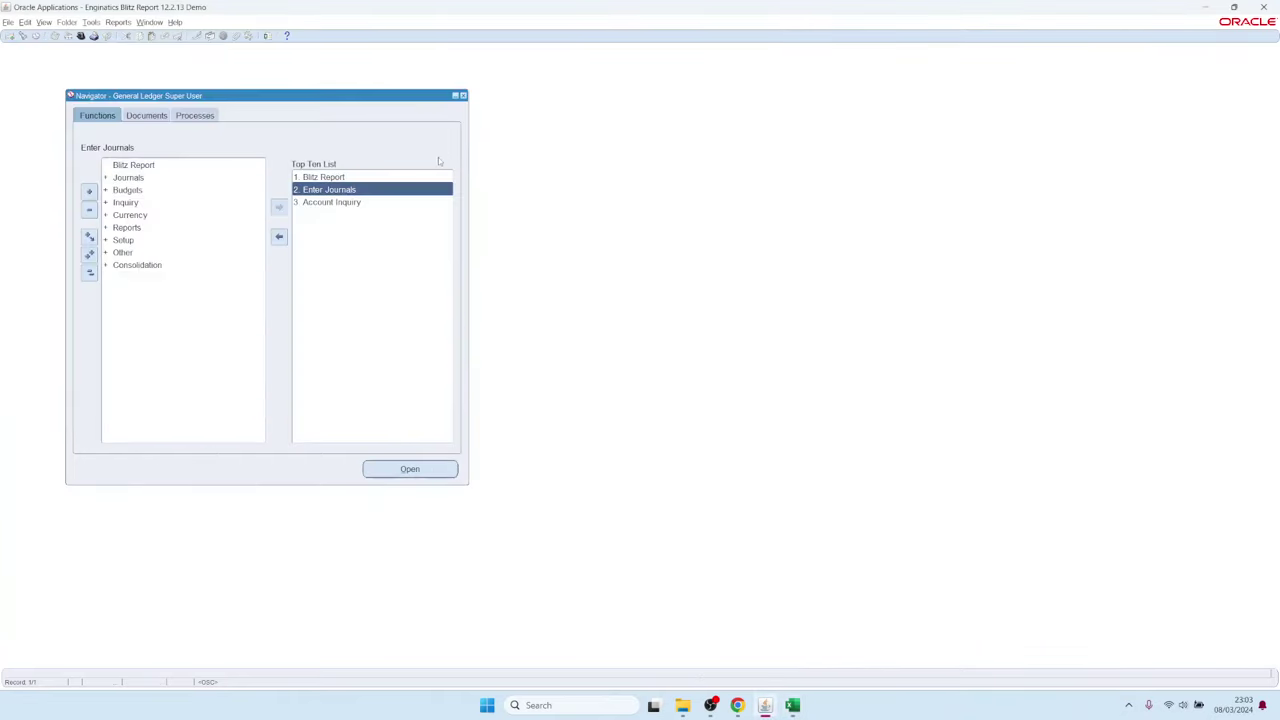
pyautogui.doubleClick(336, 181)
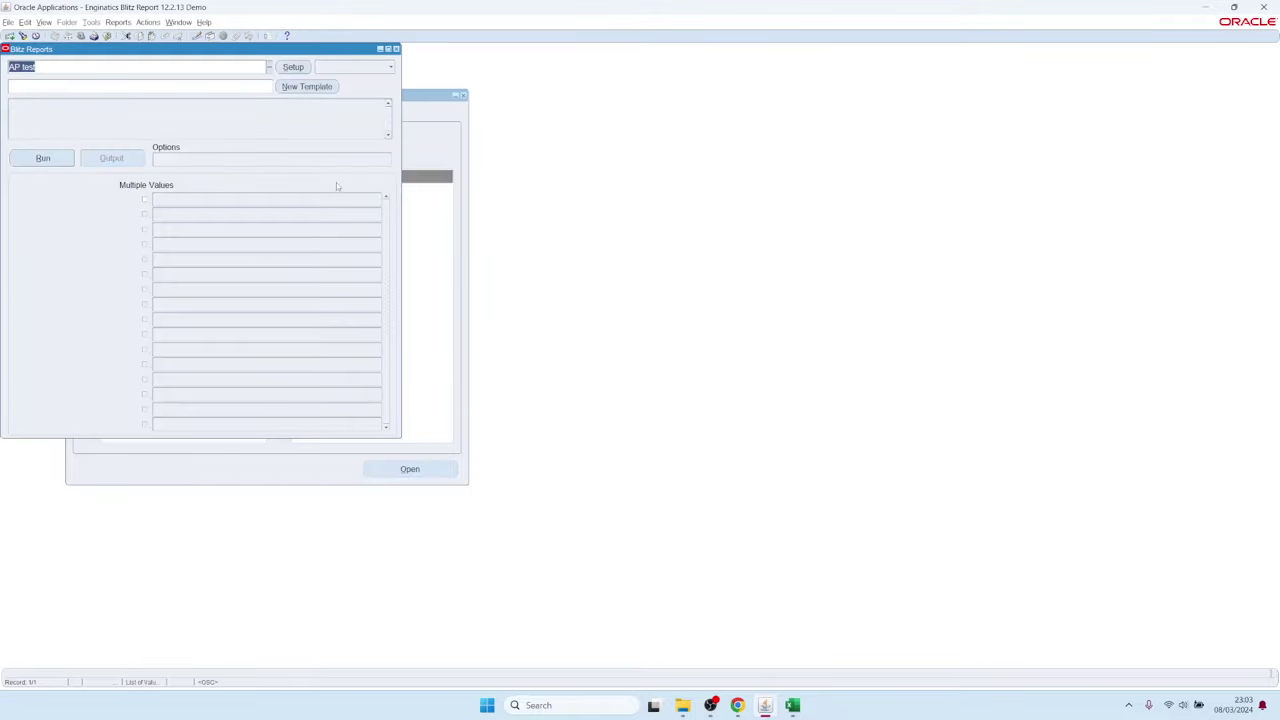
pyautogui.click(338, 71)
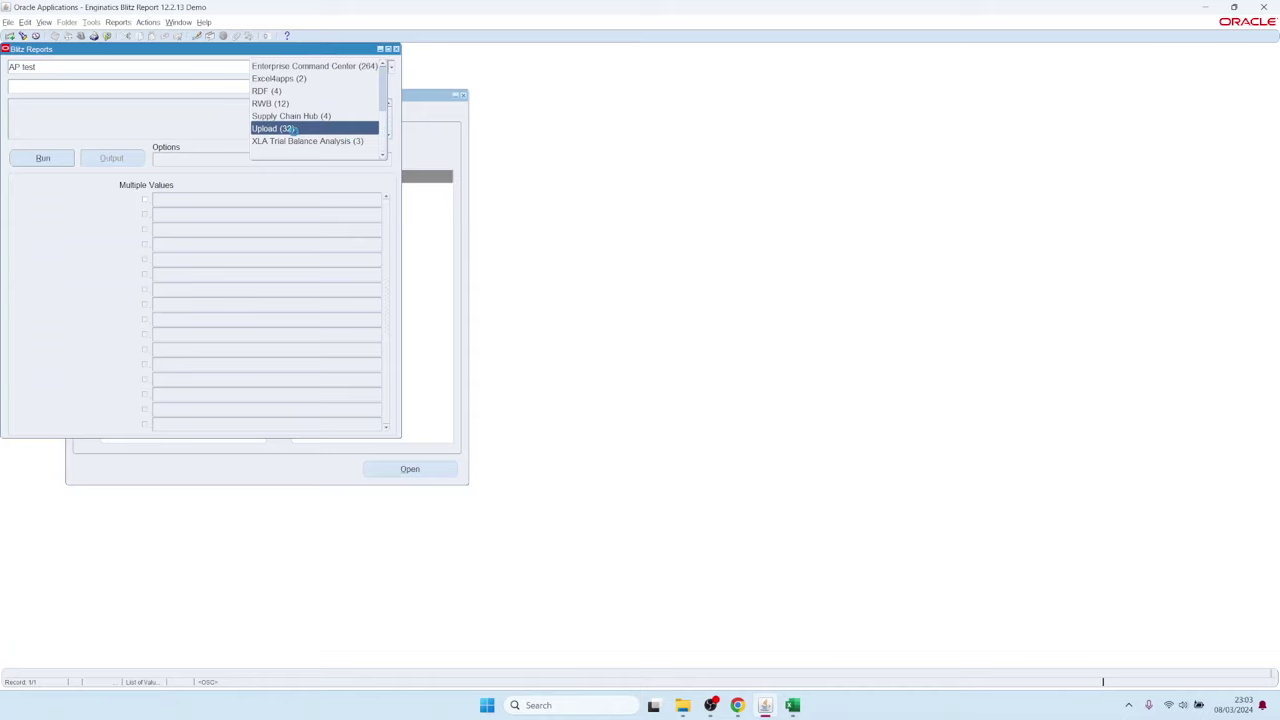
pyautogui.click(295, 129)
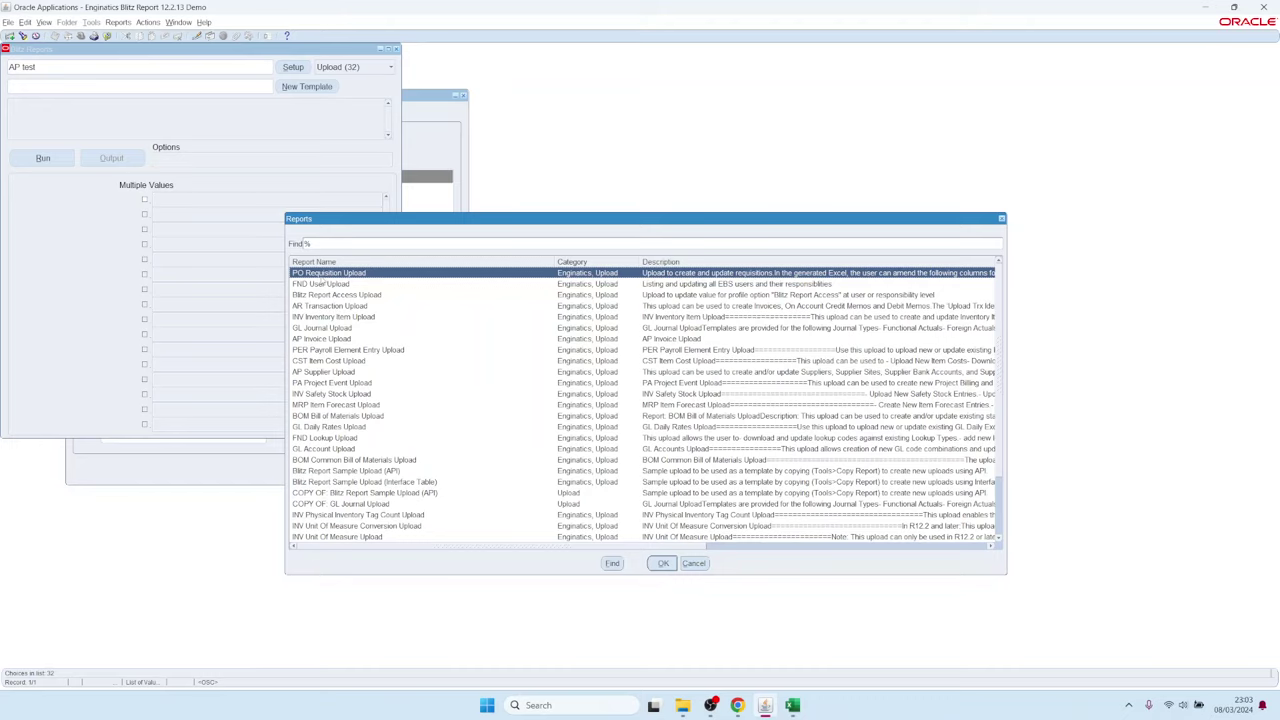
# Step: Load PO Requisition Upload, set Upload Mode to Create, Update, and run it
pyautogui.doubleClick(320, 277)
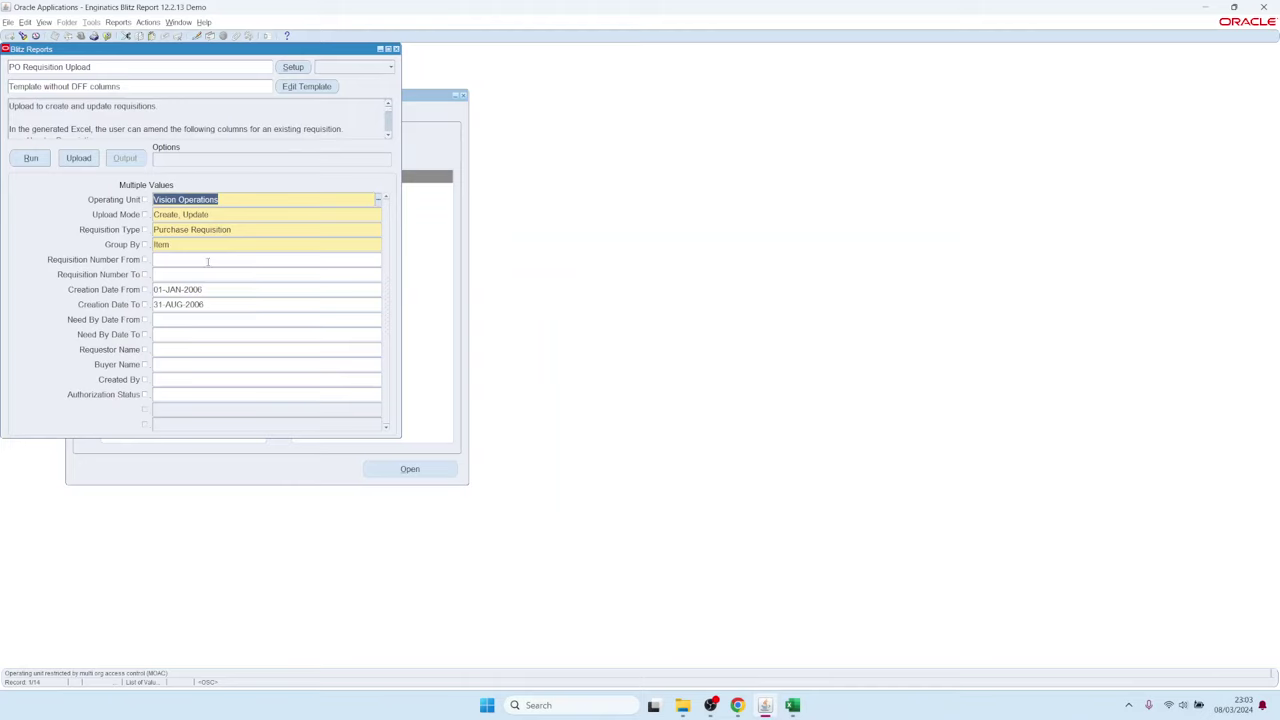
pyautogui.press('Tab')
pyautogui.hotkey('ctrl', 'l')
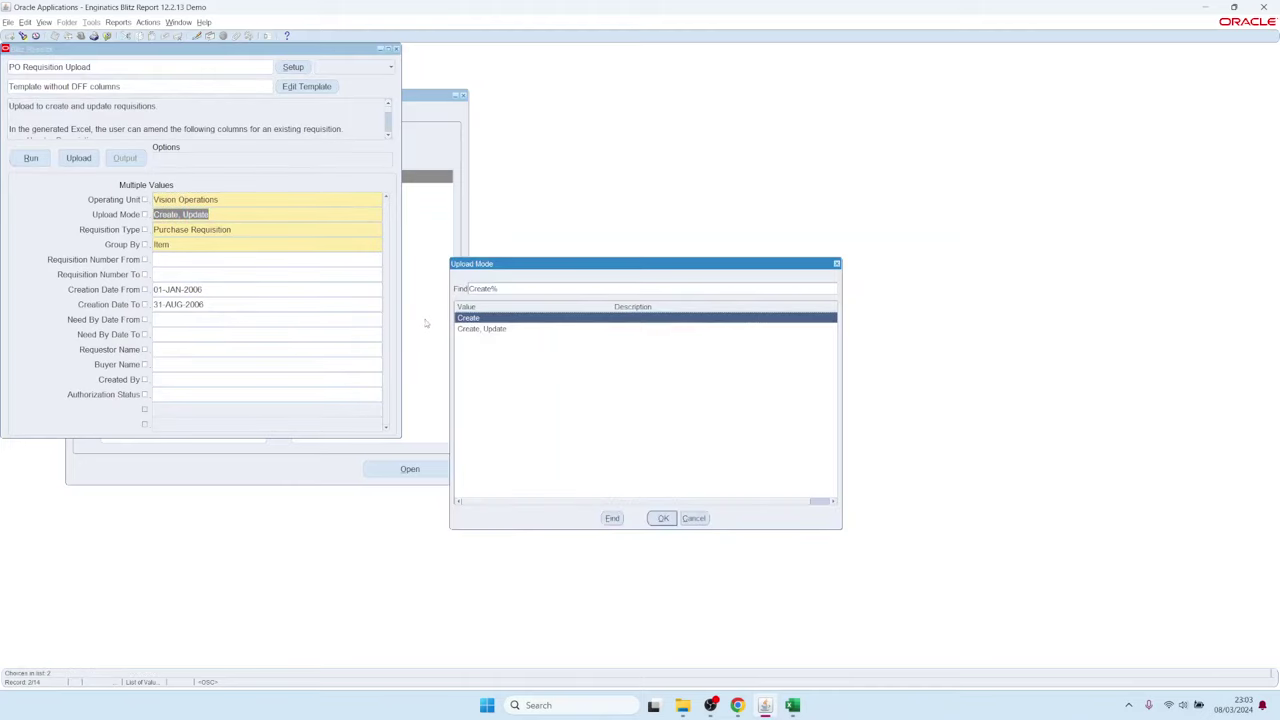
pyautogui.click(484, 331)
pyautogui.click(663, 518)
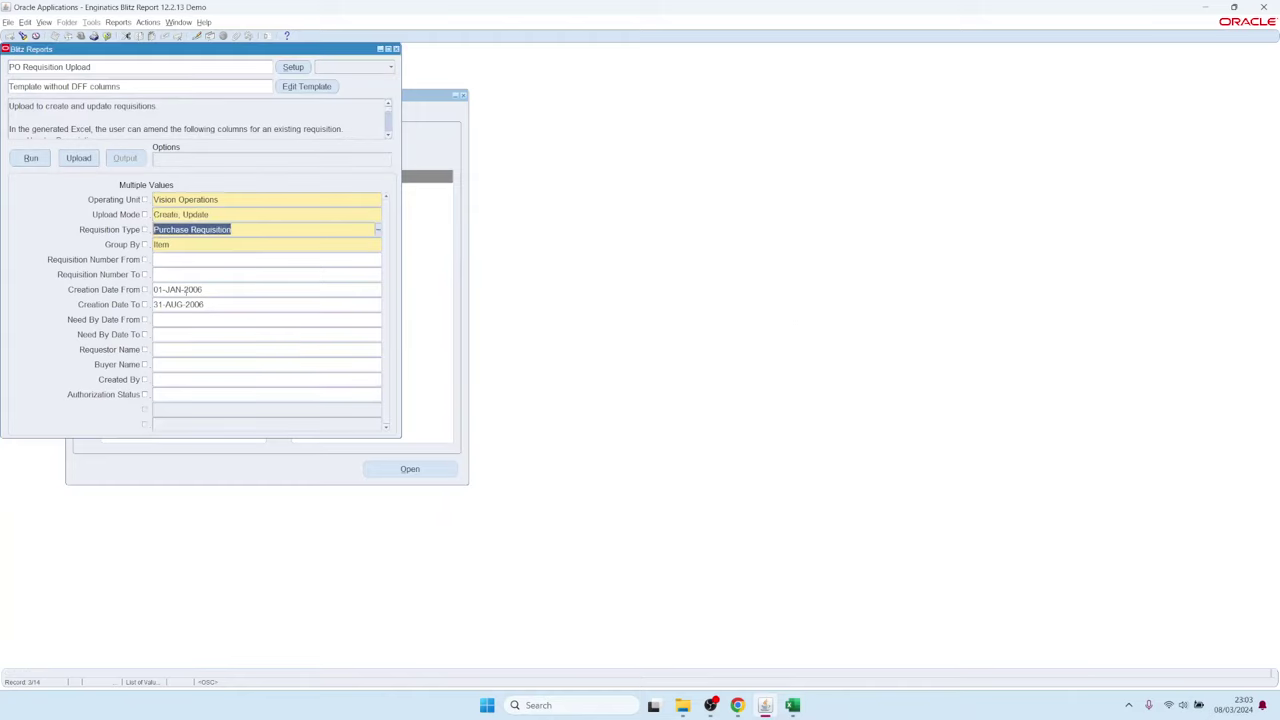
pyautogui.click(197, 290)
pyautogui.press('Tab')
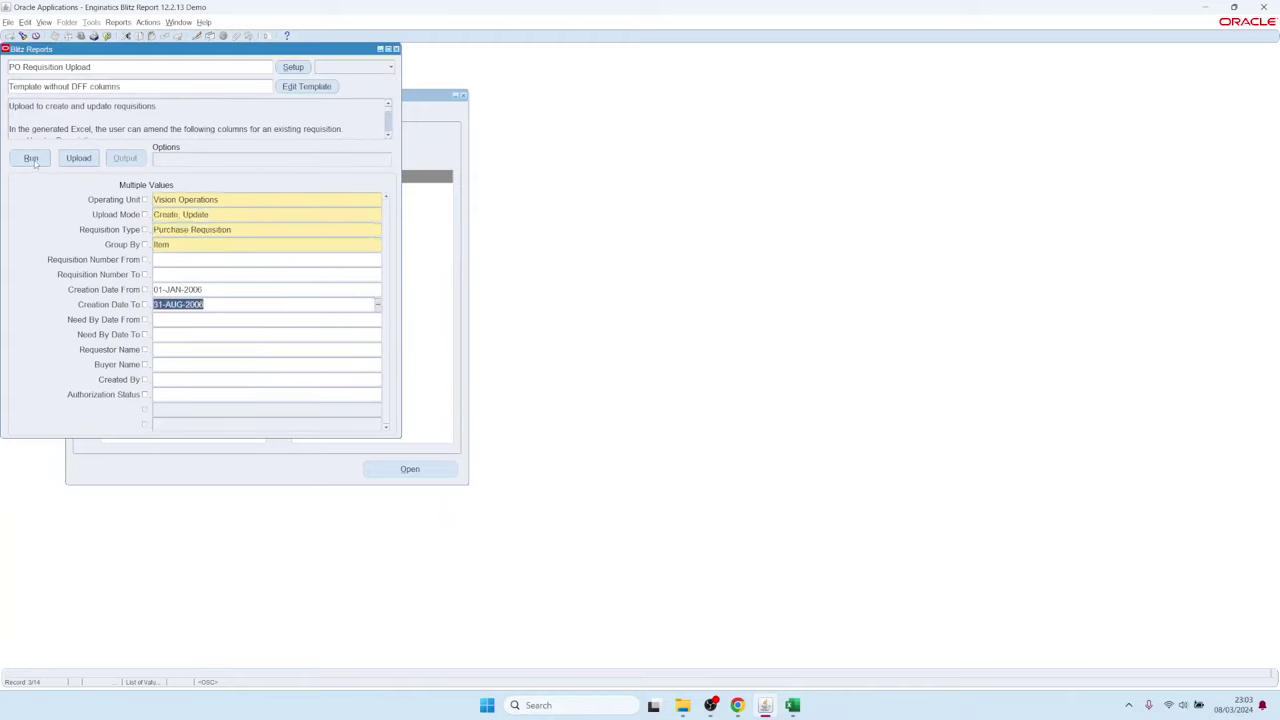
pyautogui.click(31, 159)
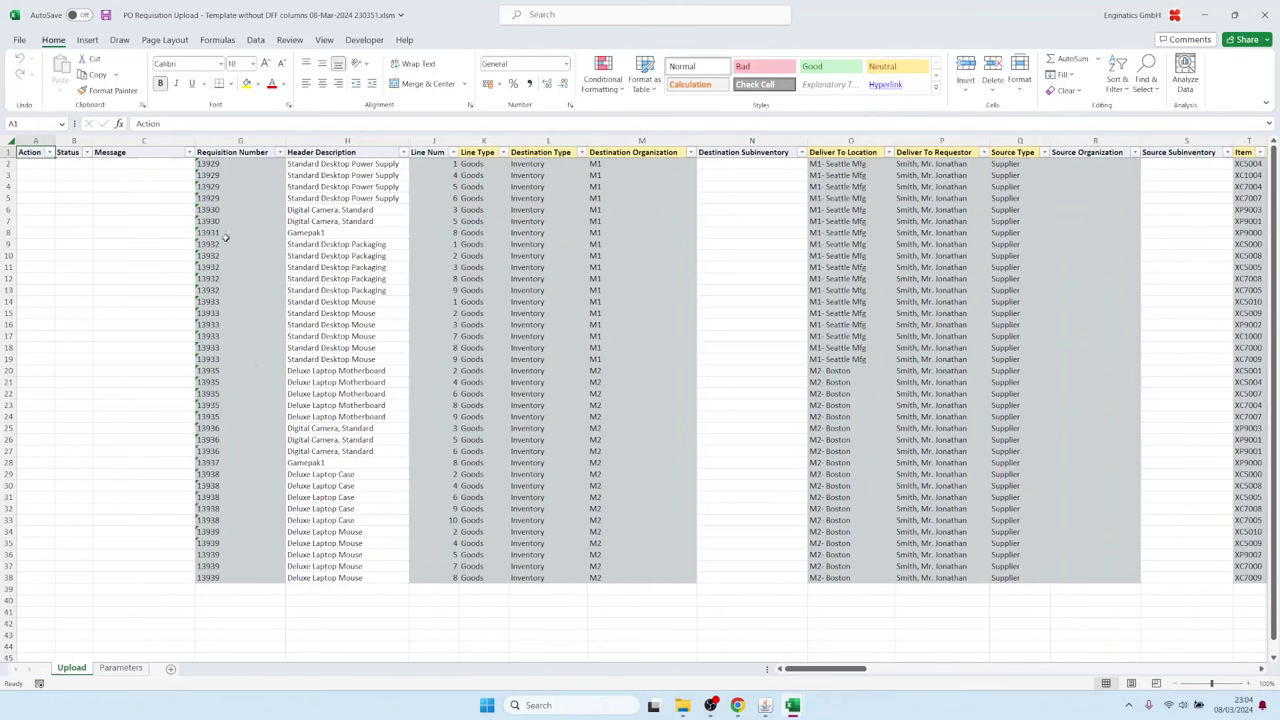
# Step: Enter 'Test' as the Header Description in H8 and fill it down through H18
pyautogui.moveTo(237, 221); pyautogui.dragTo(243, 476)
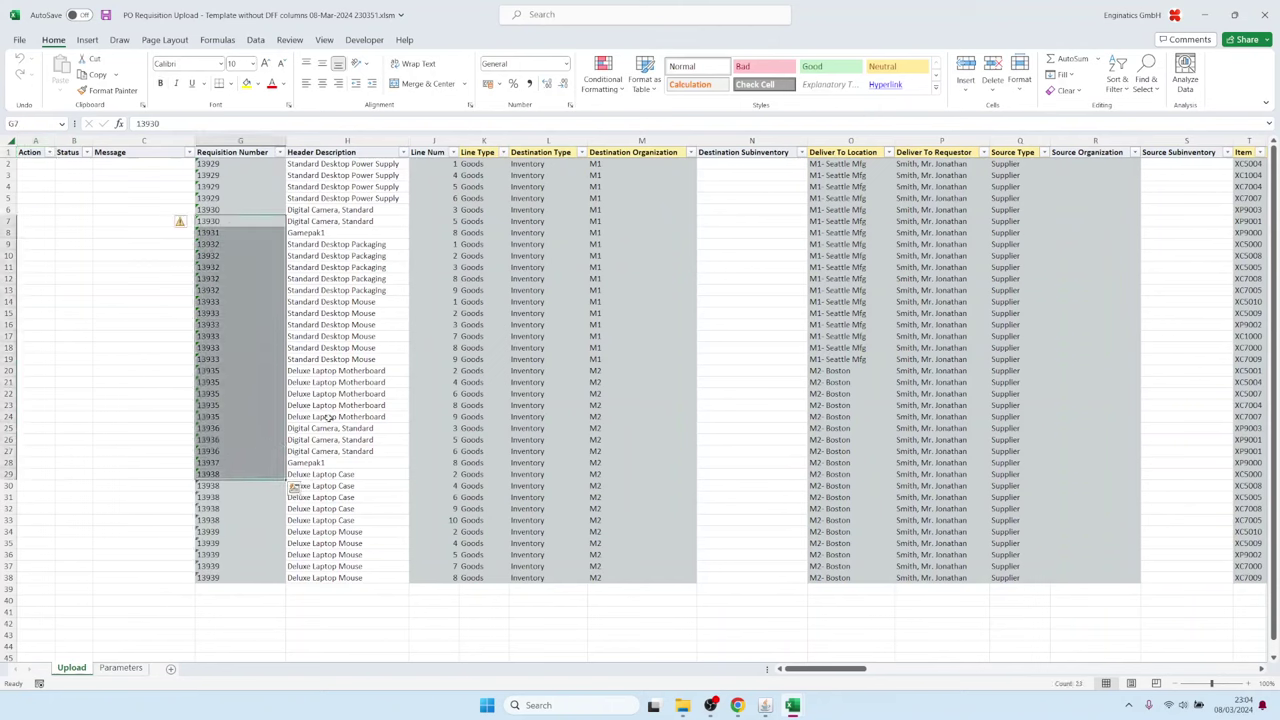
pyautogui.moveTo(485, 155); pyautogui.dragTo(617, 151)
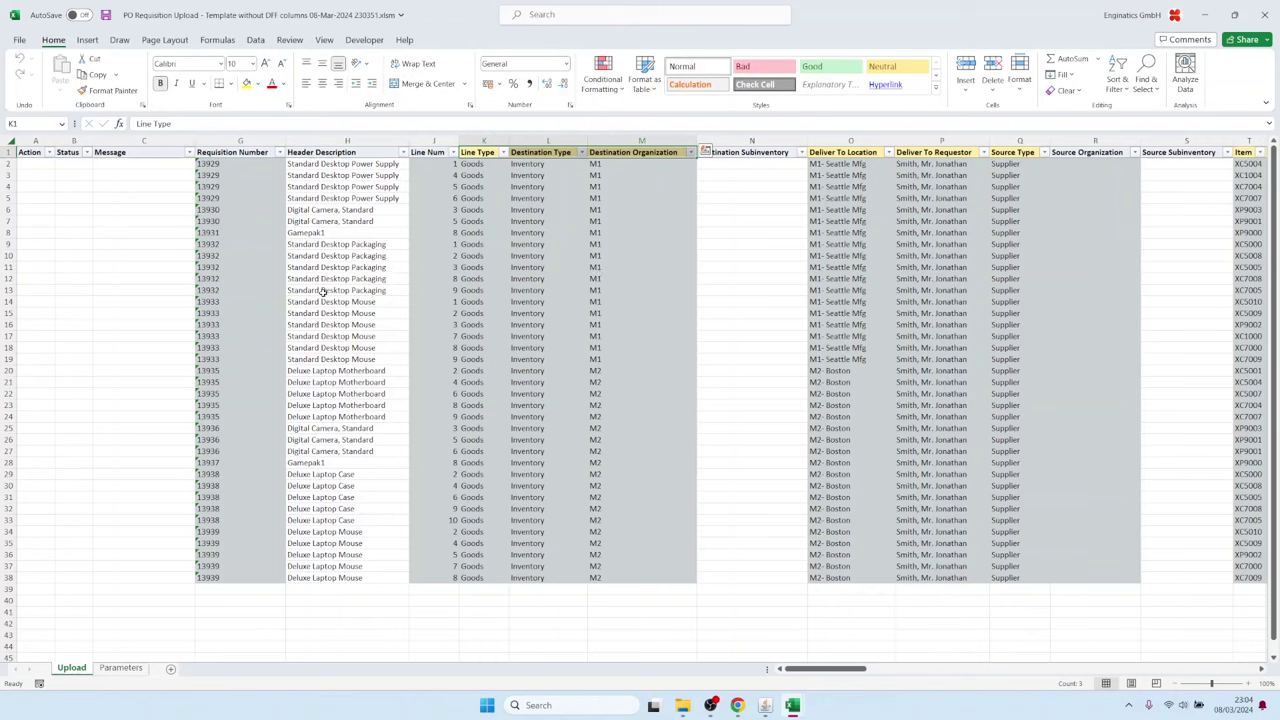
pyautogui.moveTo(332, 244); pyautogui.dragTo(352, 416)
pyautogui.moveTo(355, 463); pyautogui.dragTo(352, 451)
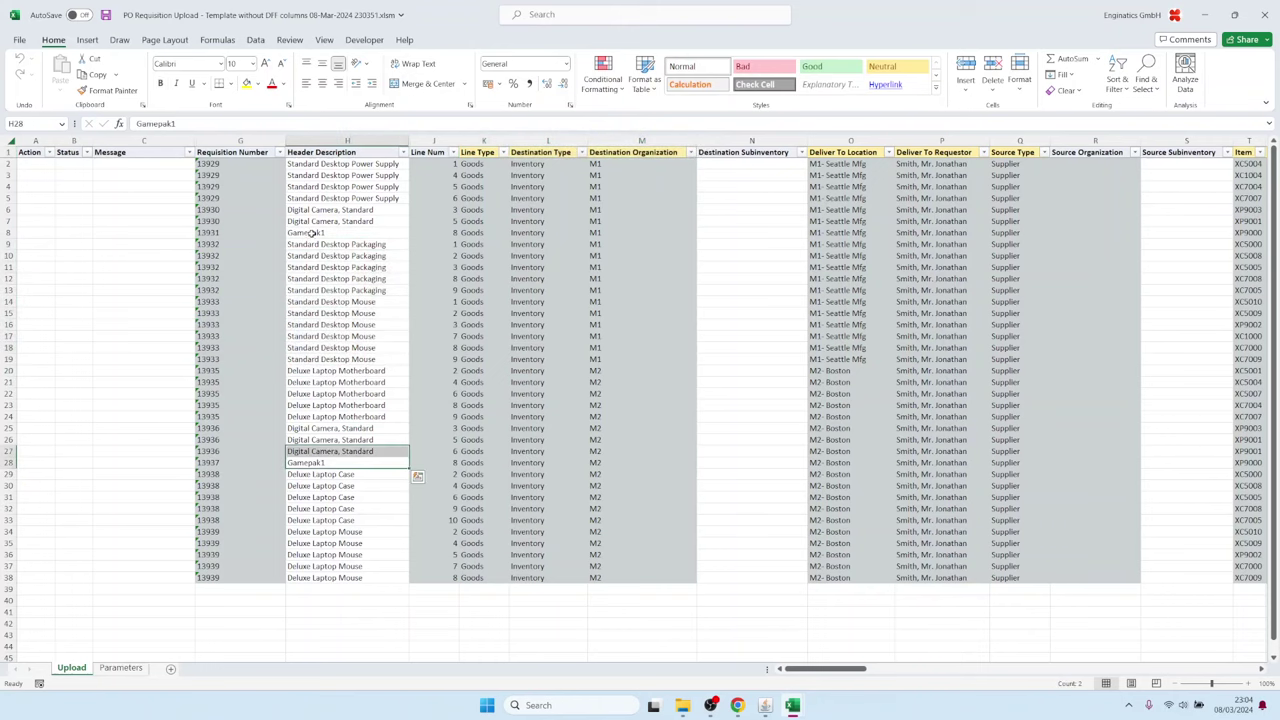
pyautogui.click(313, 234)
pyautogui.write('1')
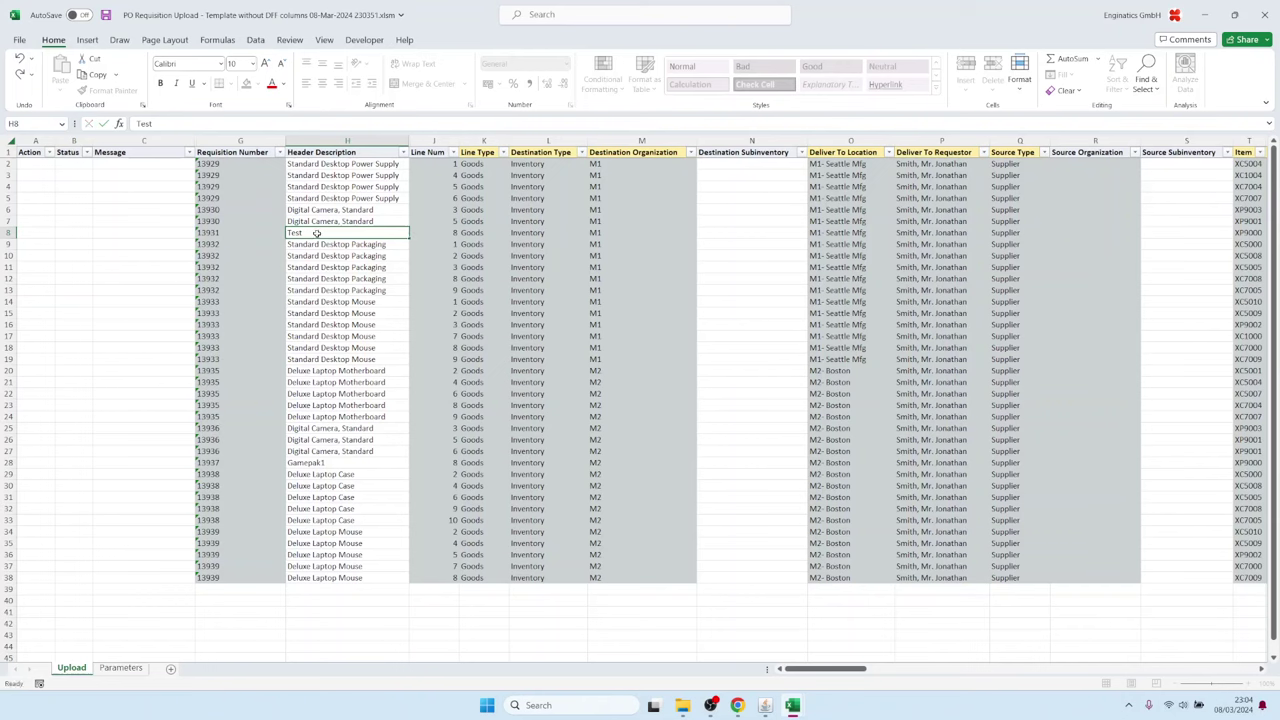
pyautogui.hotkey('shift', 'Down')
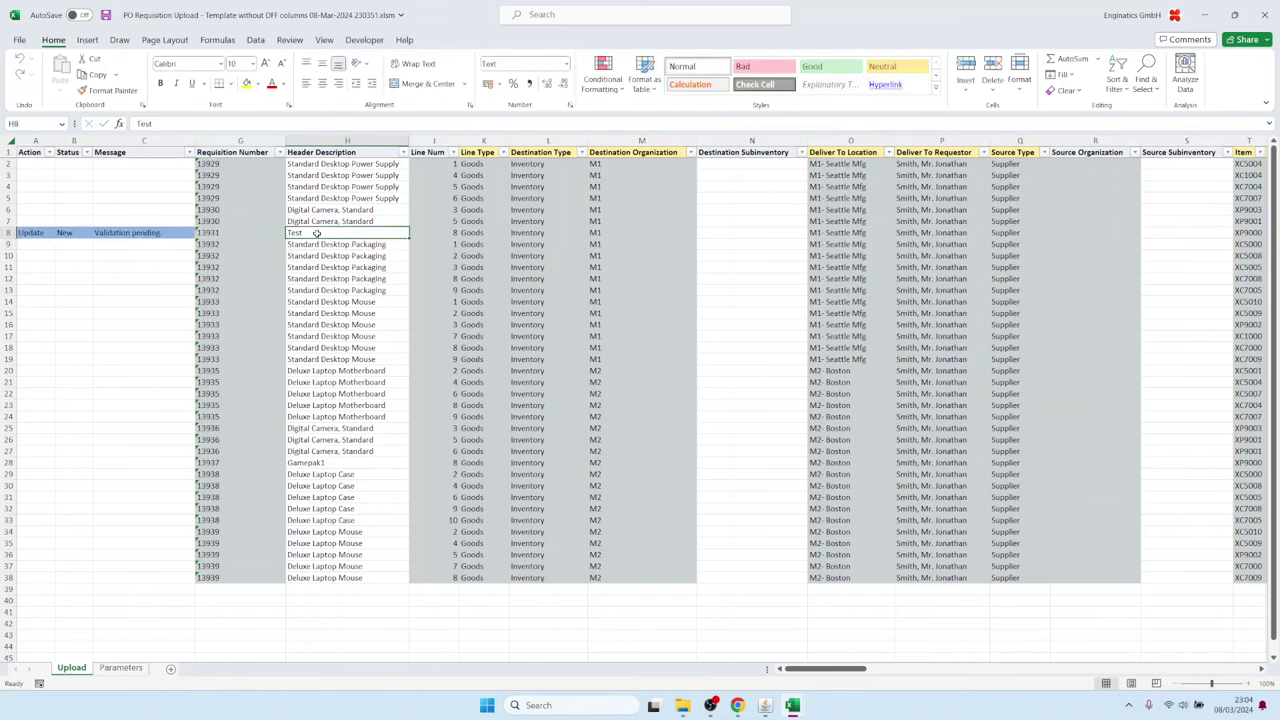
pyautogui.hotkey('ctrl', 'c')
pyautogui.hotkey('shift', 'Down')
pyautogui.hotkey('shift', 'Down')
pyautogui.hotkey('shift', 'Down')
pyautogui.press('Return')
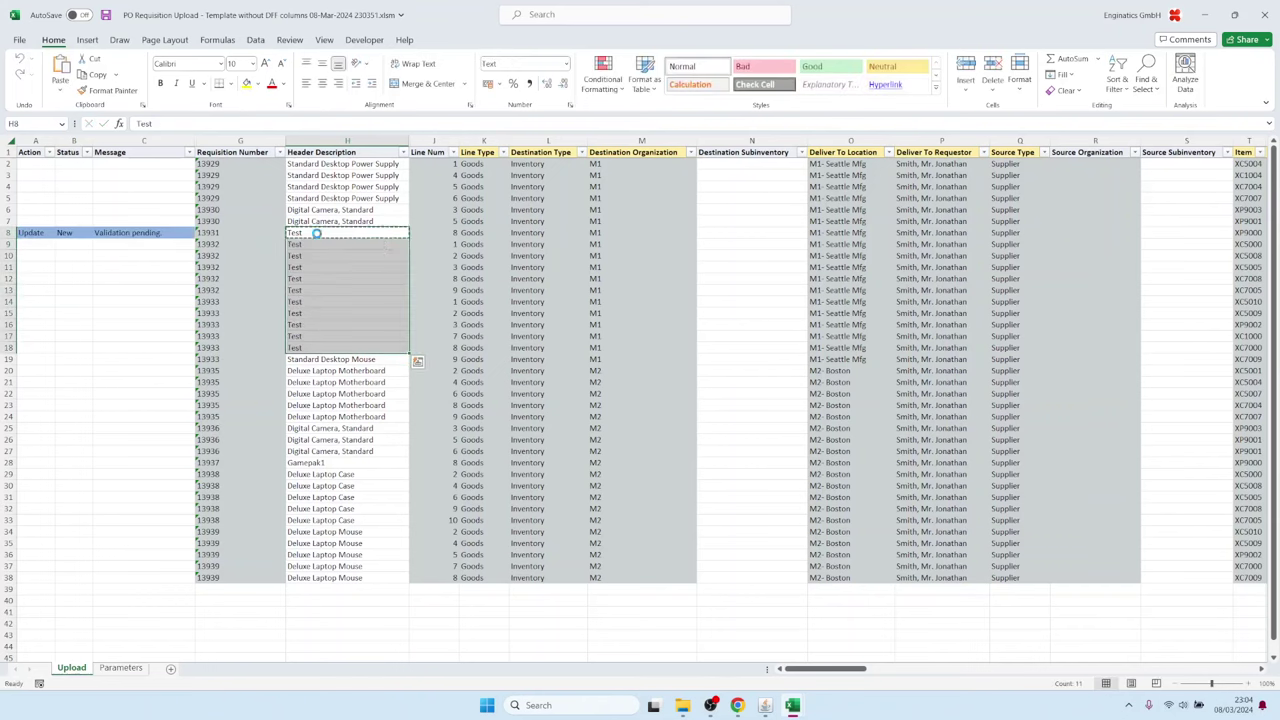
# Step: Copy the requisition lines in rows 3–4 (K3:AA4) and paste them as new lines starting at row 39
pyautogui.click(466, 187)
pyautogui.hotkey('shift', 'Up')
pyautogui.hotkey('shift', 'Right')
pyautogui.hotkey('shift', 'Right')
pyautogui.hotkey('shift', 'Right')
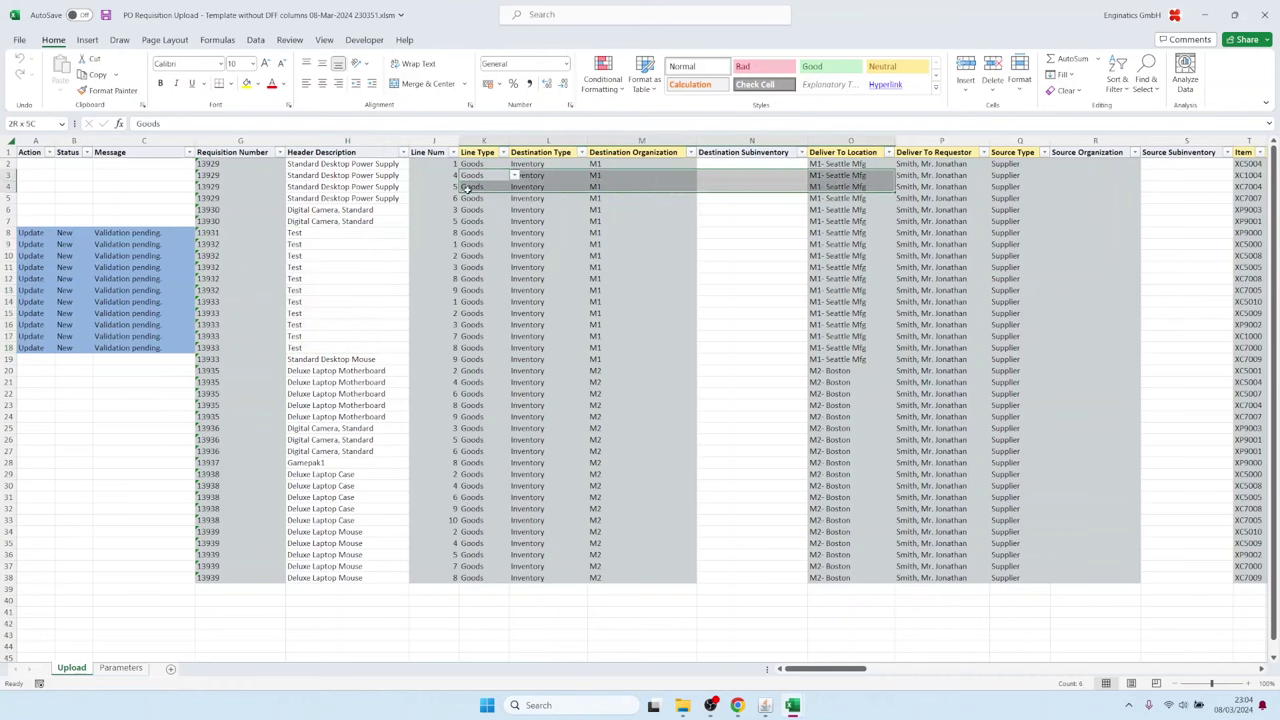
pyautogui.hotkey('shift', 'Right')
pyautogui.hotkey('shift', 'Right')
pyautogui.hotkey('shift', 'Right')
pyautogui.hotkey('shift', 'Right')
pyautogui.hotkey('shift', 'Right')
pyautogui.hotkey('shift', 'Right')
pyautogui.hotkey('shift', 'Right')
pyautogui.hotkey('shift', 'Right')
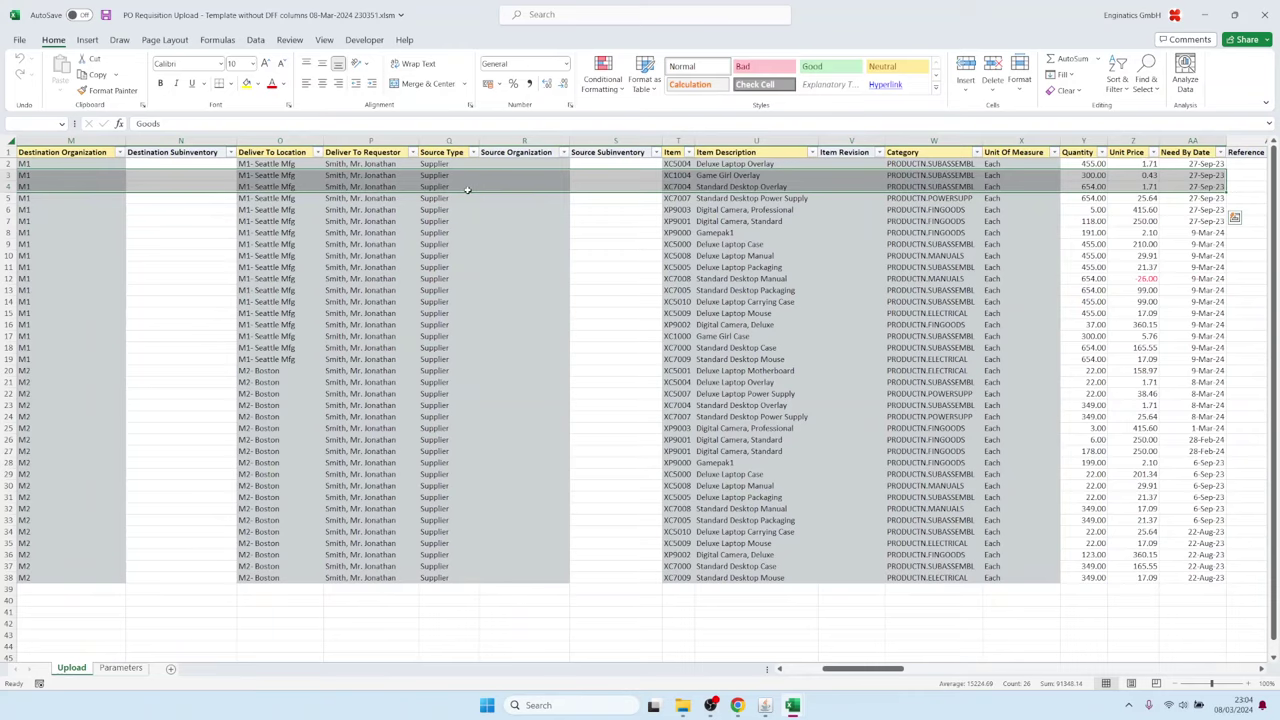
pyautogui.hotkey('shift', 'Right')
pyautogui.hotkey('shift', 'Left')
pyautogui.hotkey('ctrl', 'c')
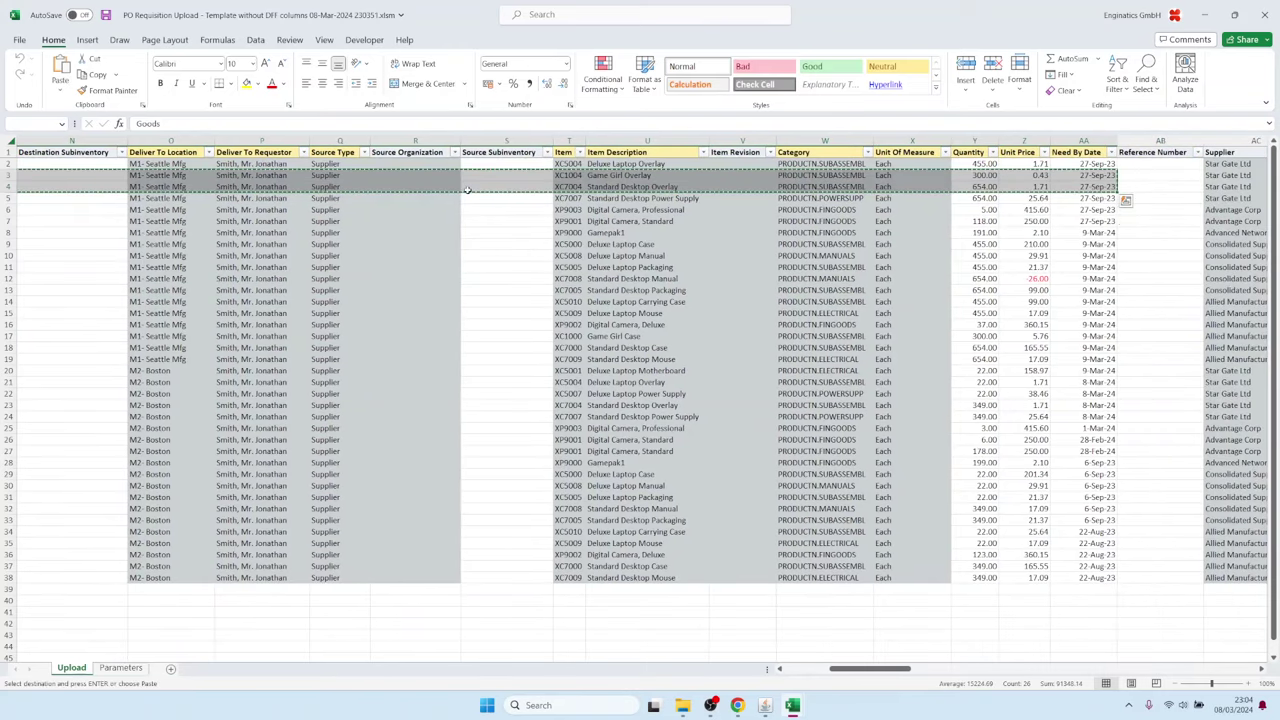
pyautogui.press('Home')
pyautogui.click(470, 588)
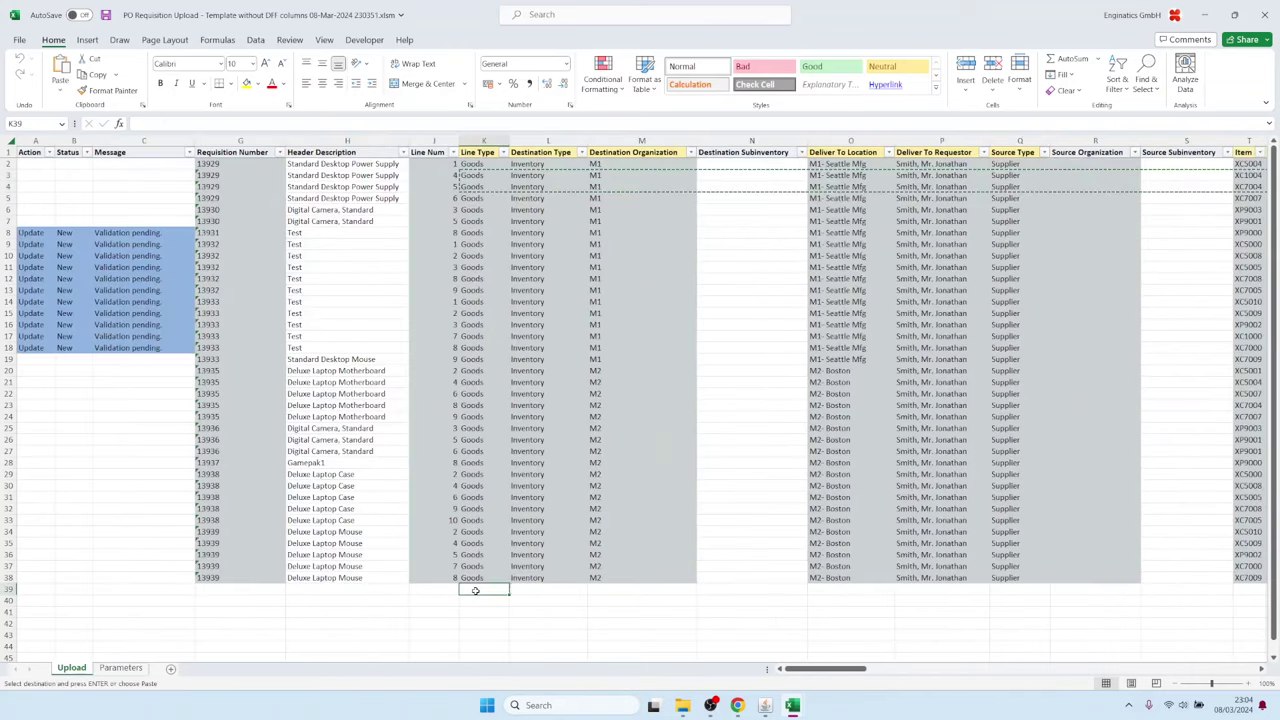
pyautogui.hotkey('ctrl', 'v')
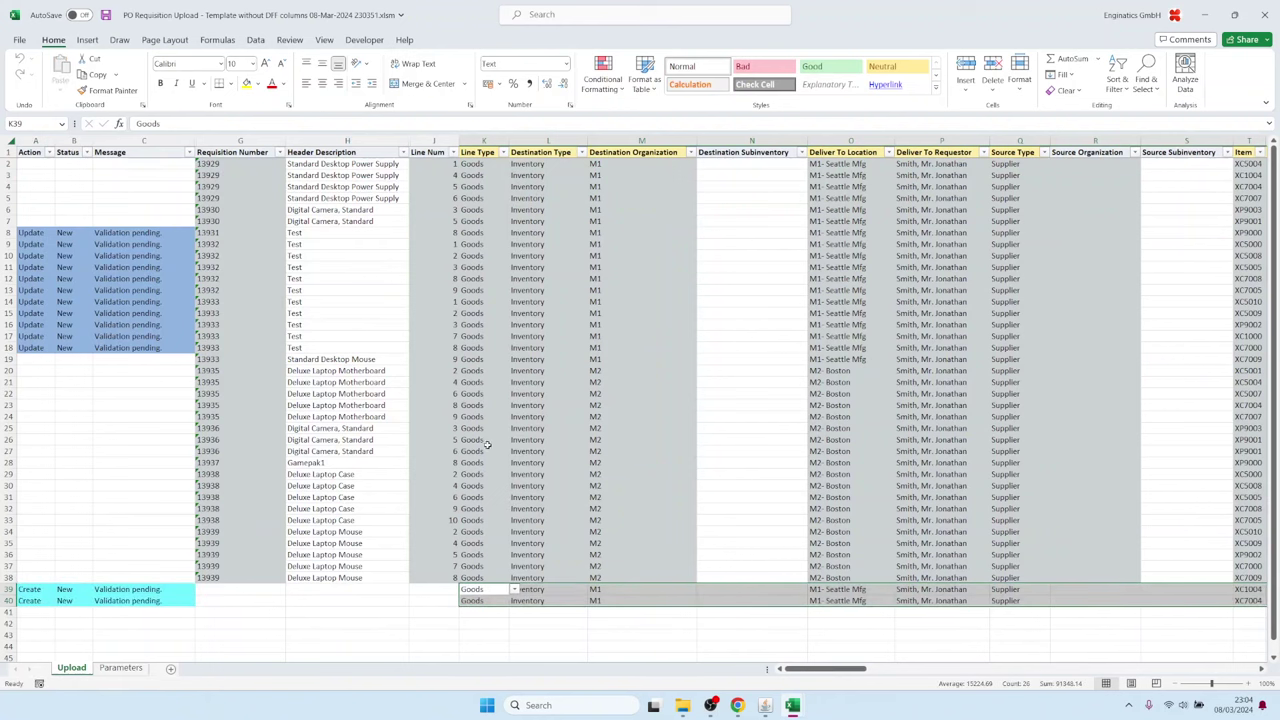
pyautogui.scroll(-2, 489, 450)
# Step: In row 41, keep M1, Buenos Aires and Supplier, and pick item Ford F150 2004
pyautogui.click(484, 542)
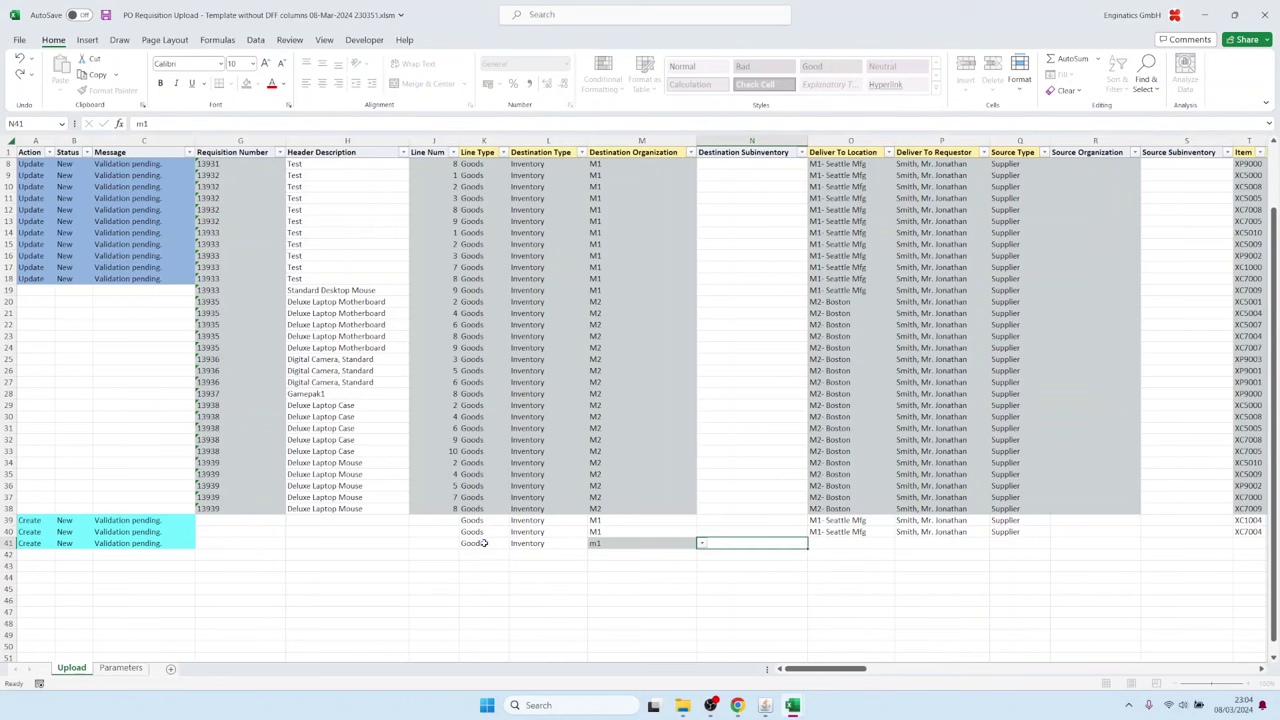
pyautogui.press('Tab')
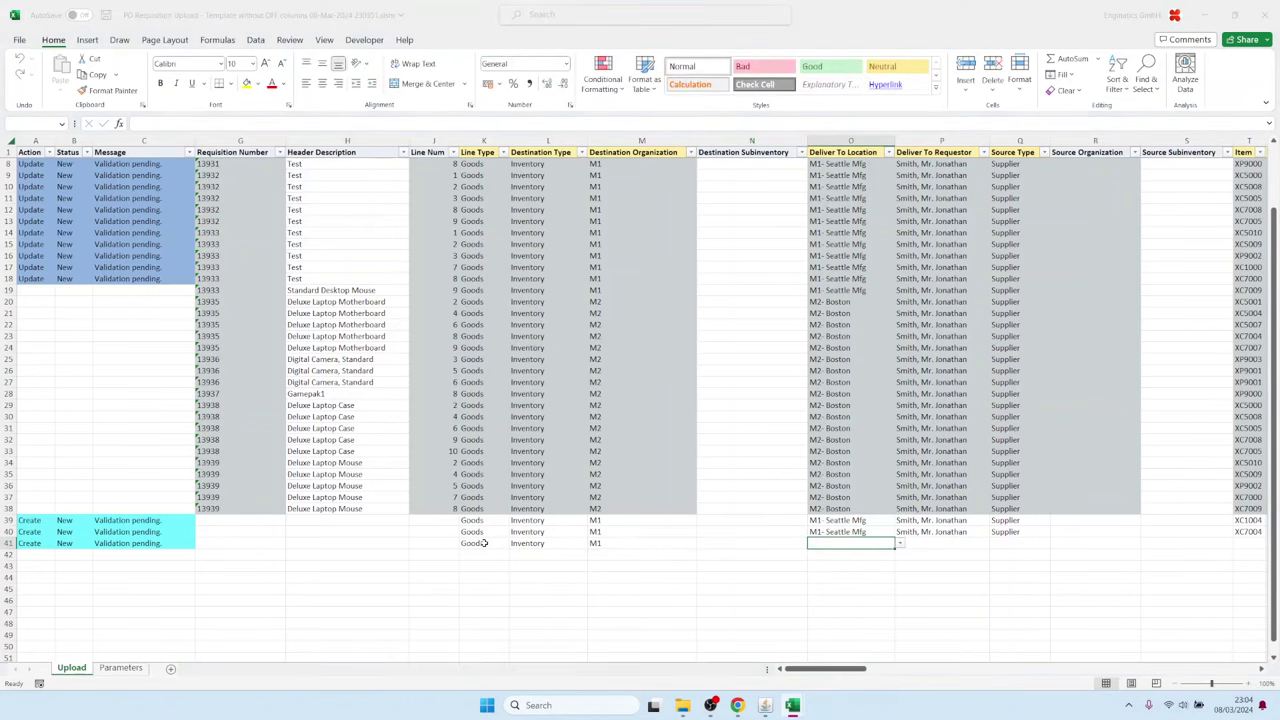
pyautogui.press('Tab')
pyautogui.write('supplier')
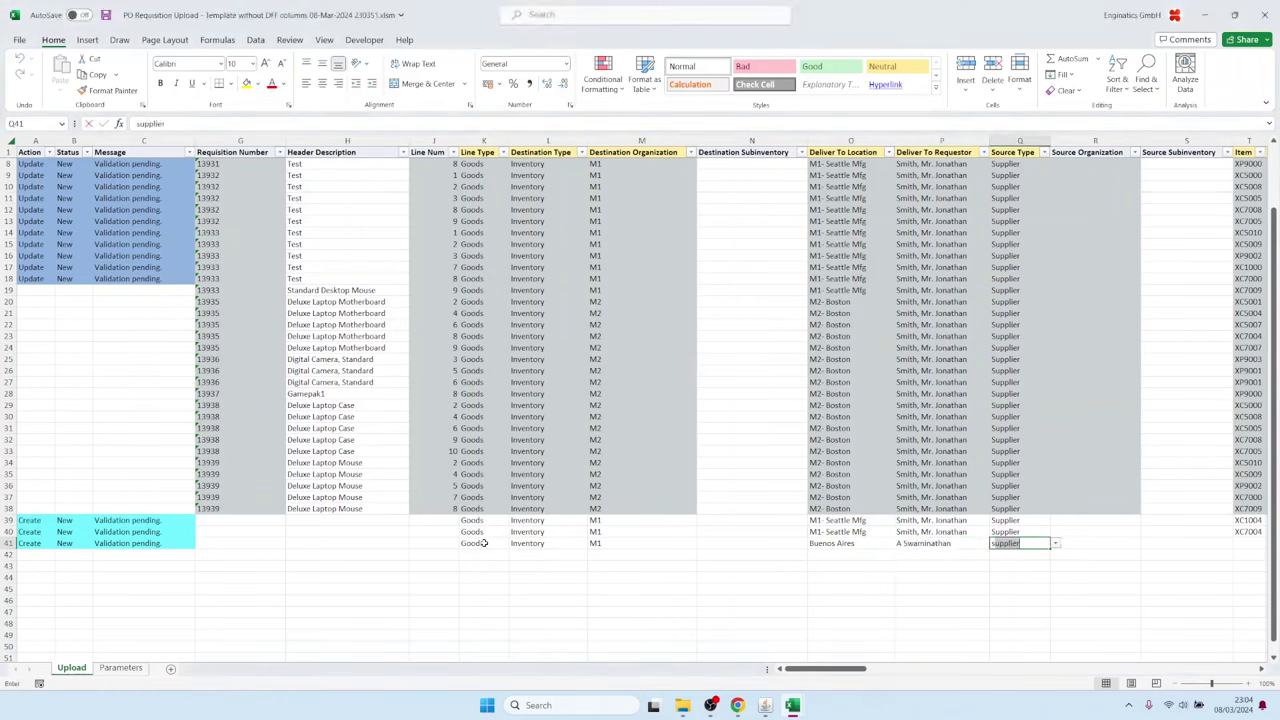
pyautogui.press('Tab')
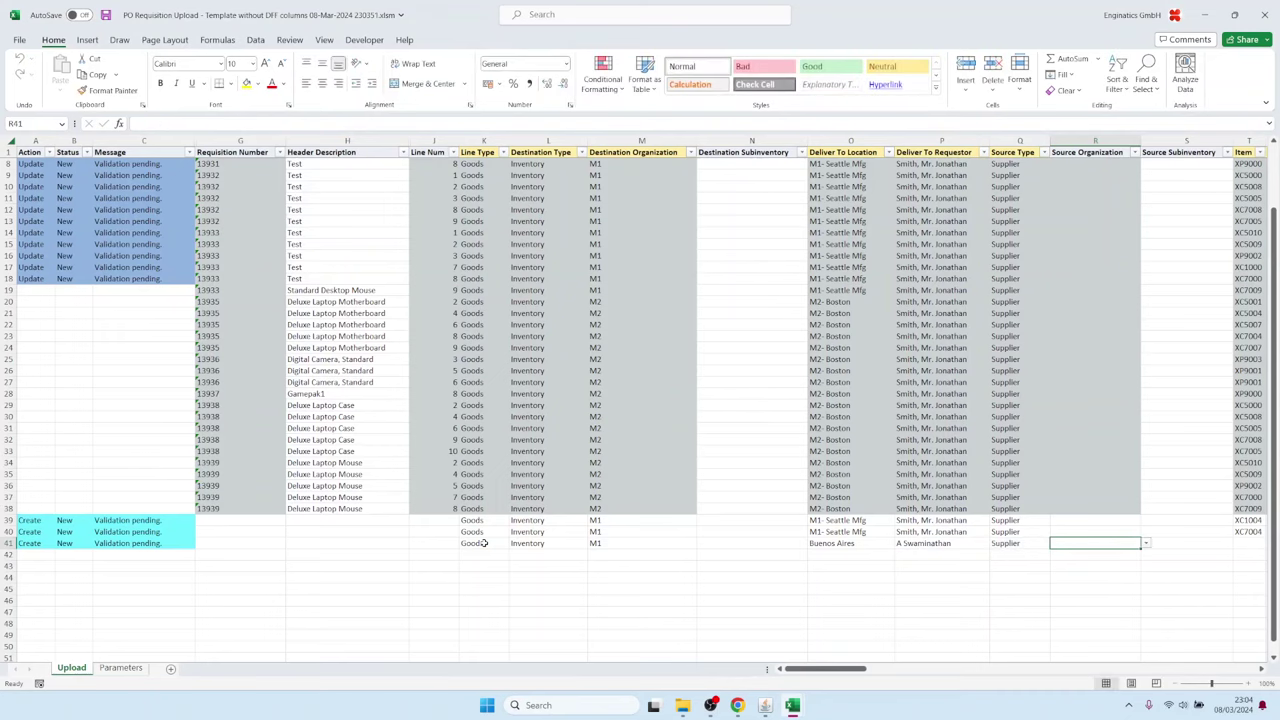
pyautogui.press('Tab')
pyautogui.press('Tab')
pyautogui.press('Tab')
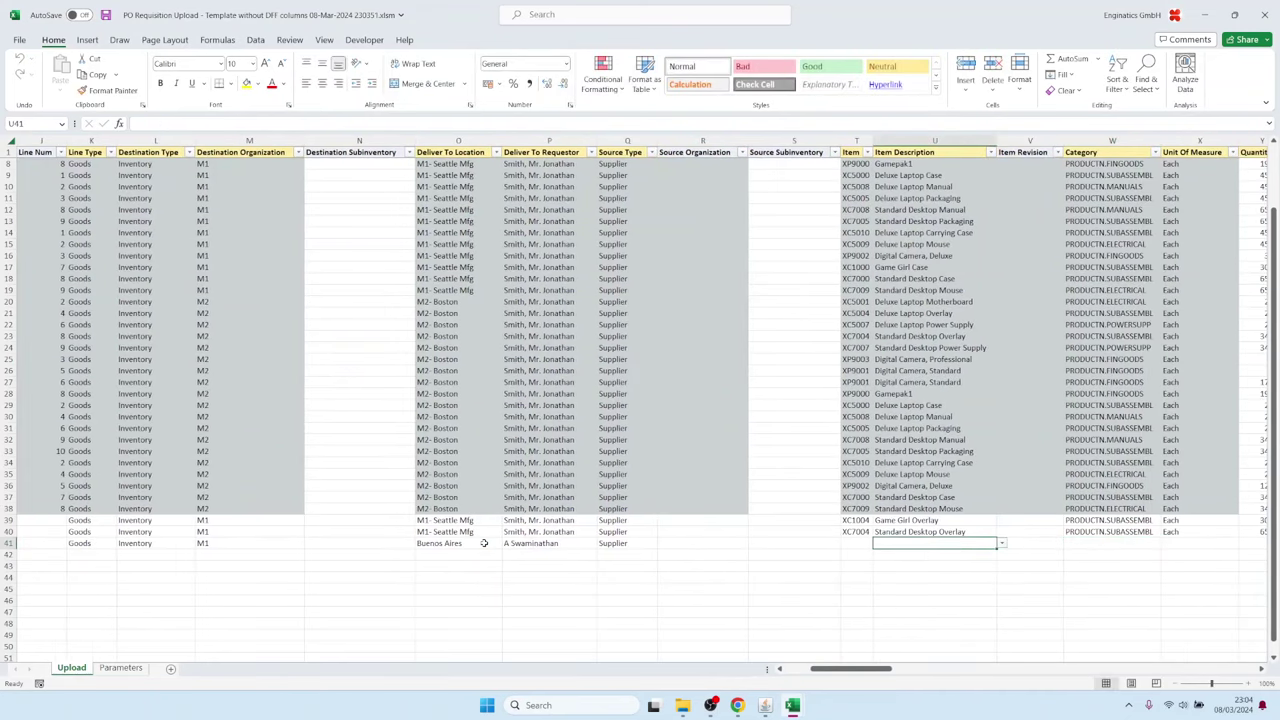
pyautogui.press('Tab')
pyautogui.press('Tab')
pyautogui.press('Tab')
pyautogui.hotkey('shift', 'Tab')
pyautogui.hotkey('shift', 'Tab')
pyautogui.hotkey('shift', 'Tab')
pyautogui.hotkey('shift', 'Tab')
pyautogui.hotkey('shift', 'Tab')
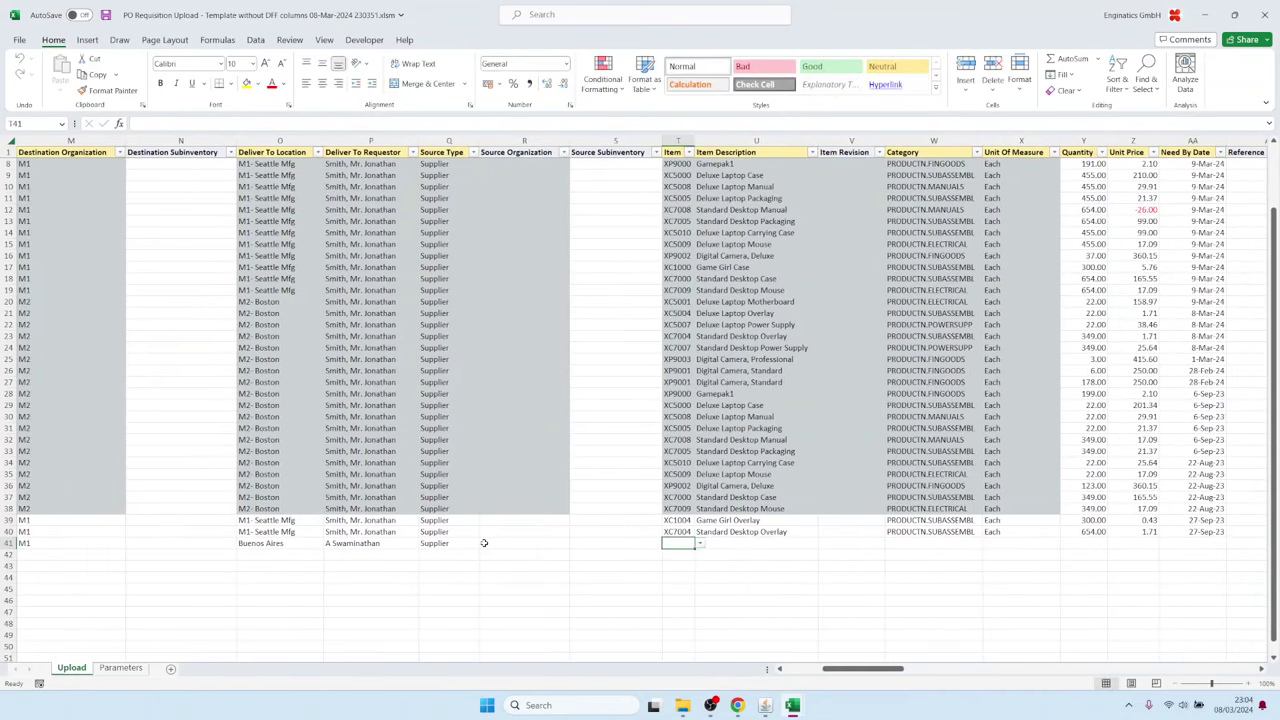
pyautogui.write('For')
pyautogui.press('Tab')
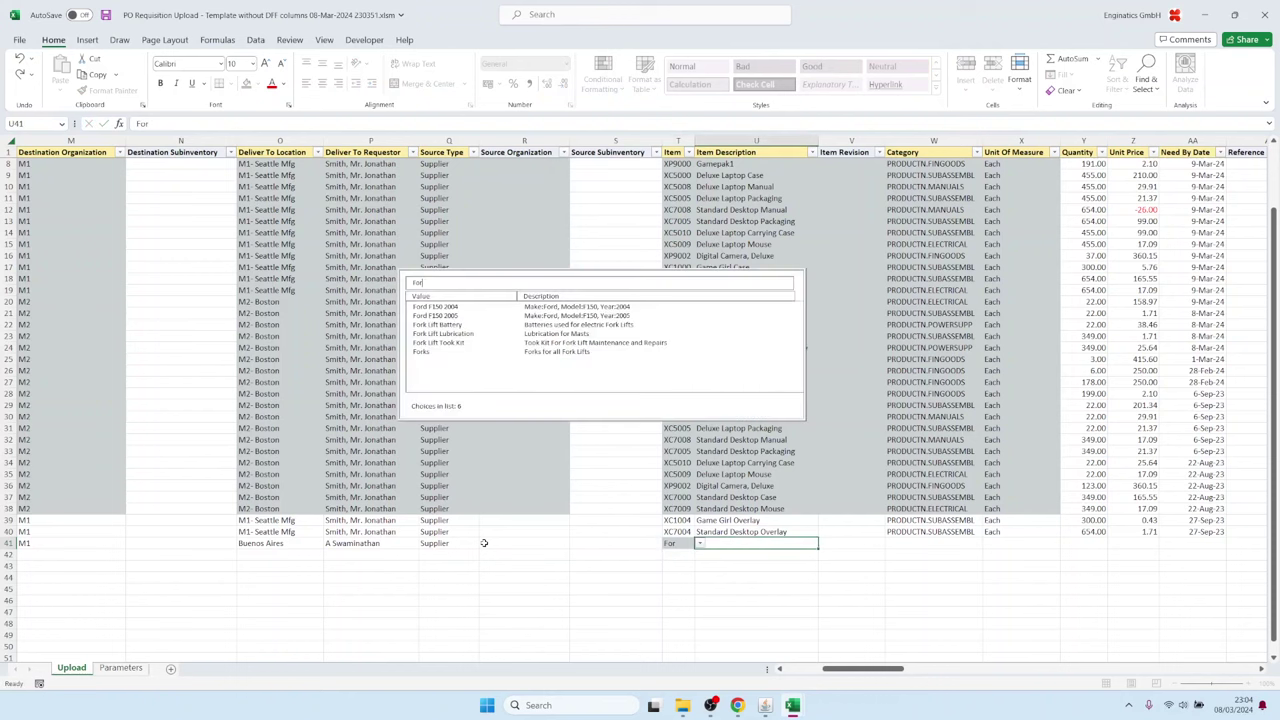
pyautogui.press('Return')
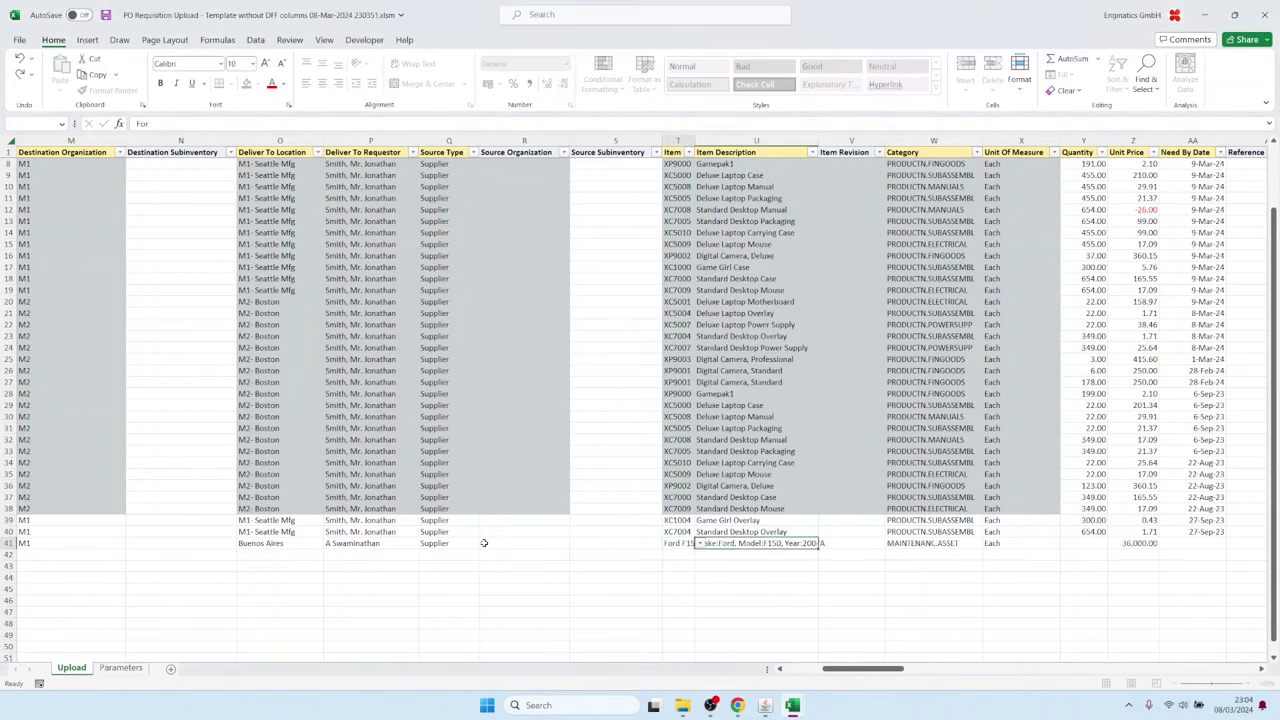
pyautogui.press('Tab')
# Step: Give row 41 quantity 1, keep price 36,000.00, and set the need-by date to 01-Jan-24
pyautogui.press('Tab')
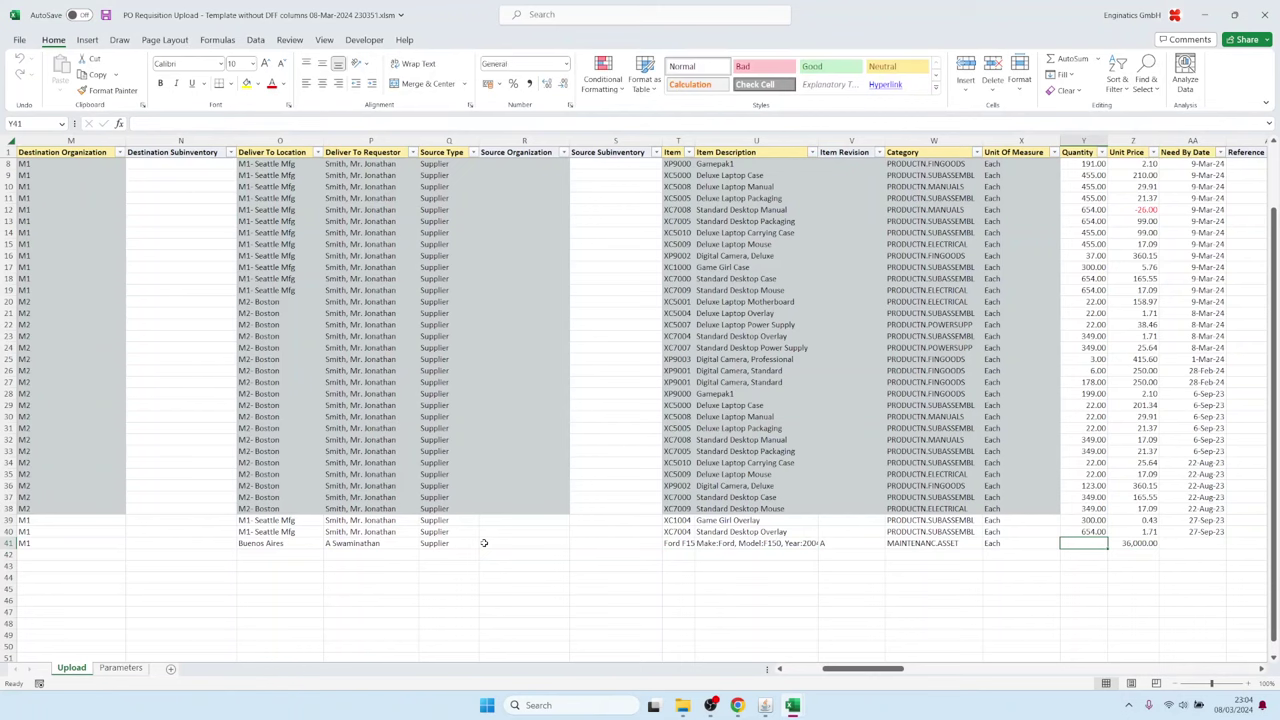
pyautogui.write('1')
pyautogui.press('Tab')
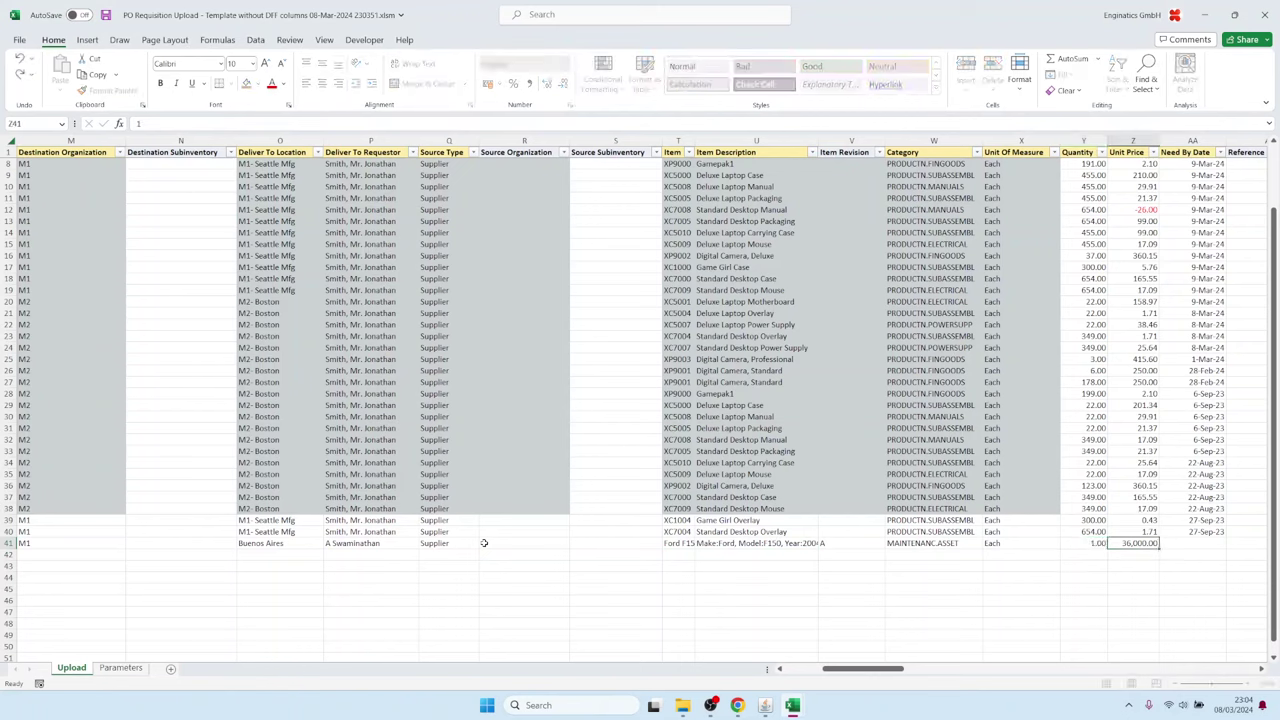
pyautogui.press('Tab')
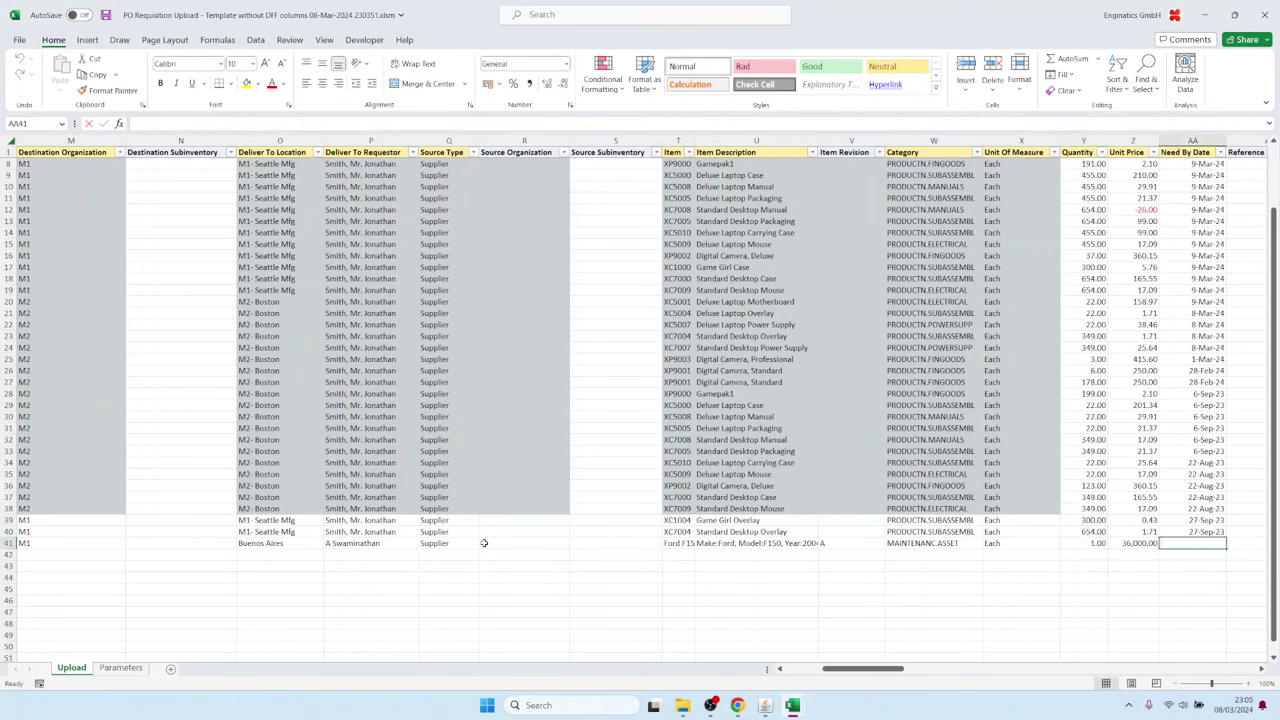
pyautogui.write('31jan24')
pyautogui.press('Tab')
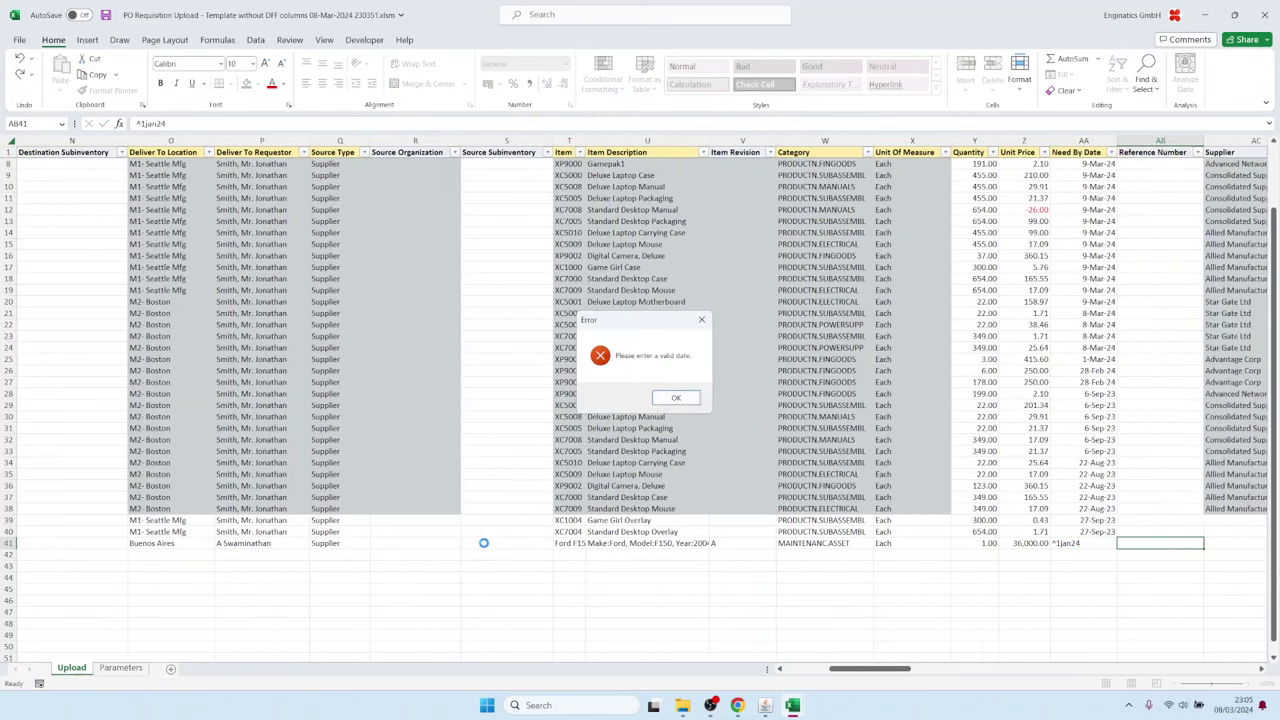
pyautogui.press('Return')
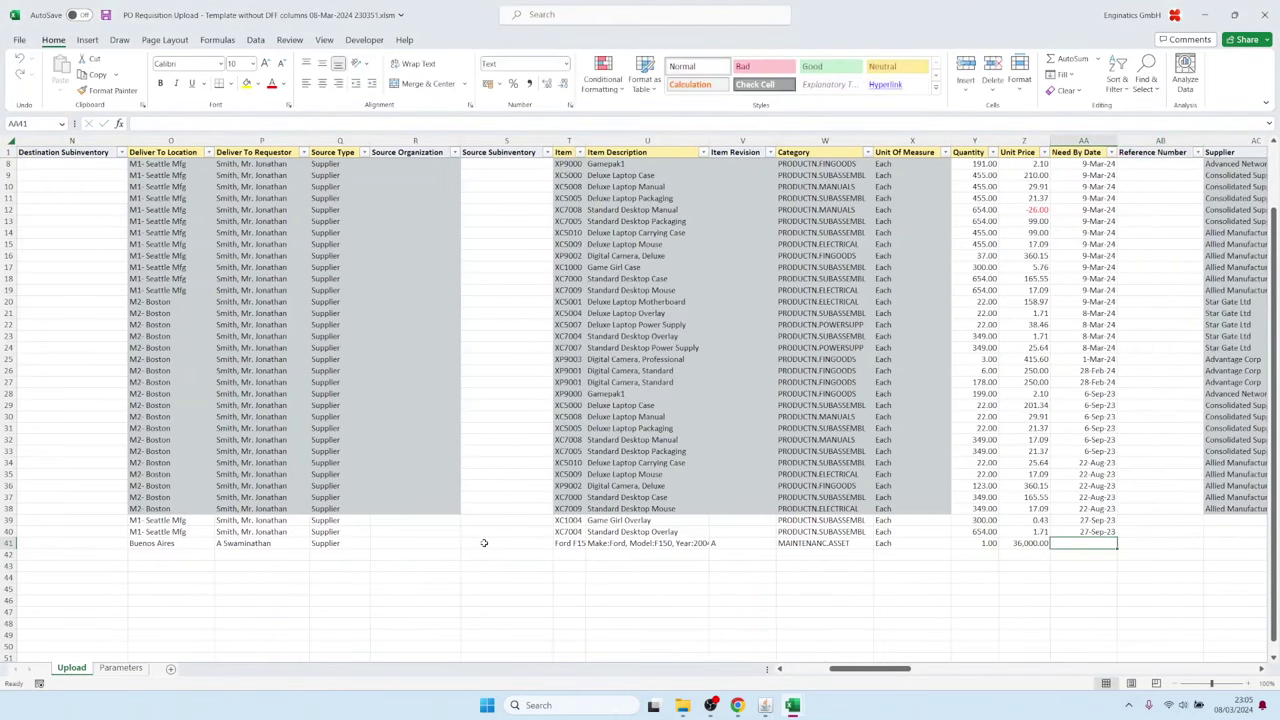
pyautogui.write('1jan24')
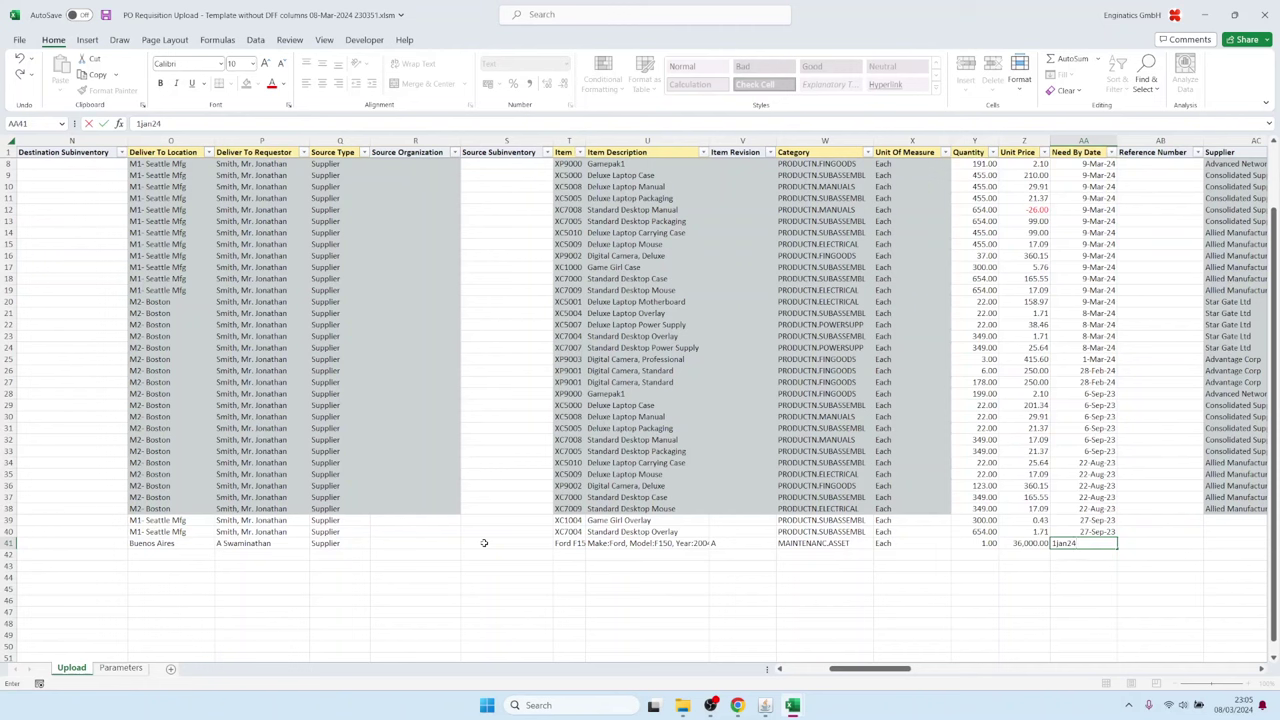
pyautogui.press('Return')
pyautogui.press('Escape')
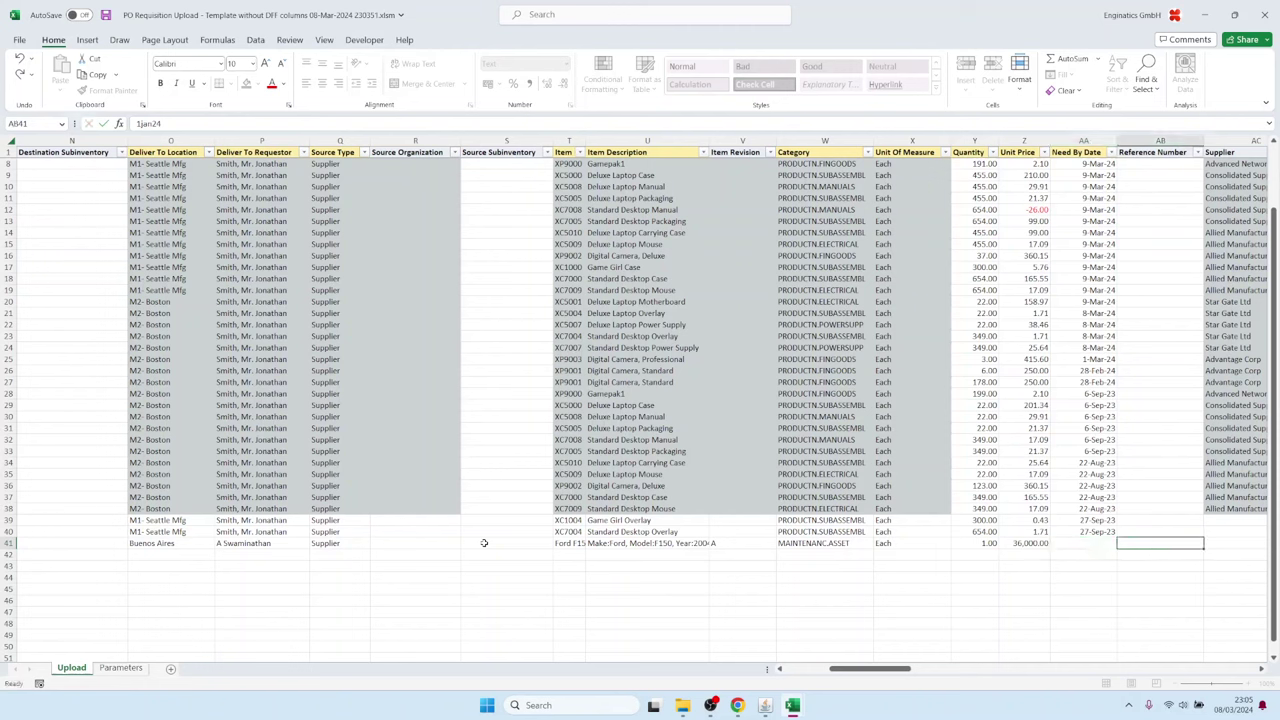
pyautogui.write('1-')
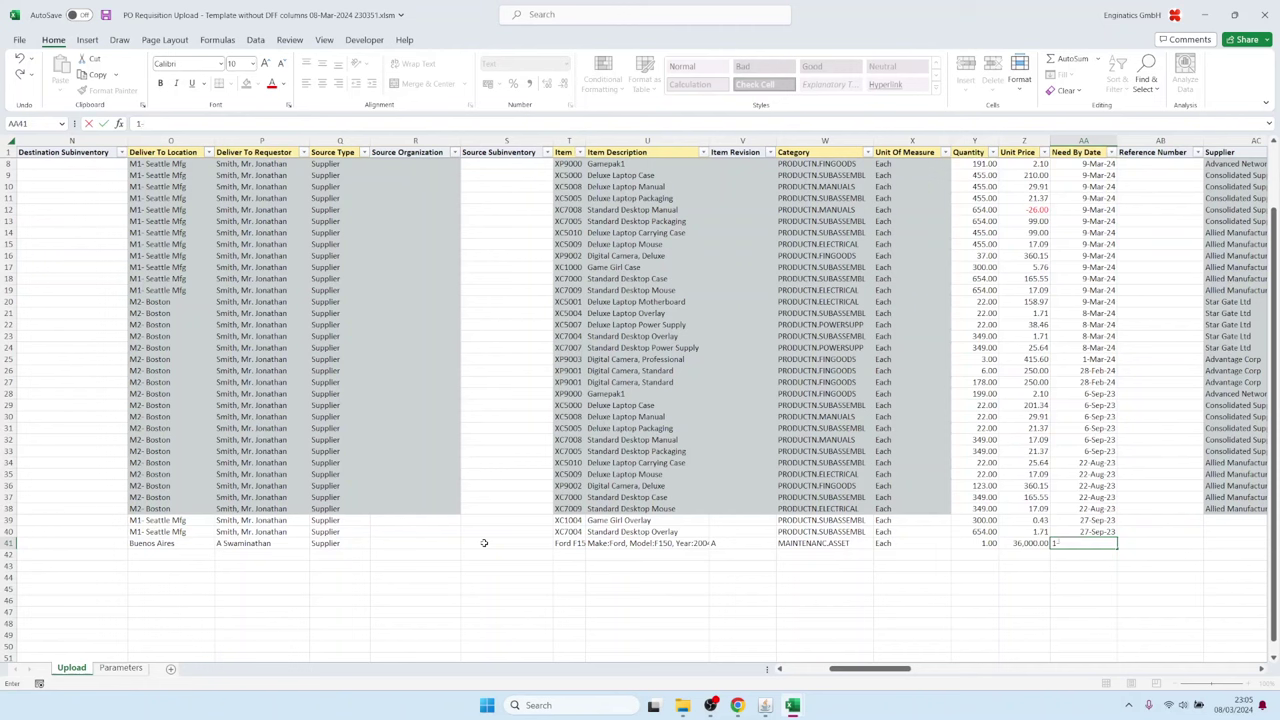
pyautogui.write('jan')
pyautogui.write('4')
pyautogui.press('Tab')
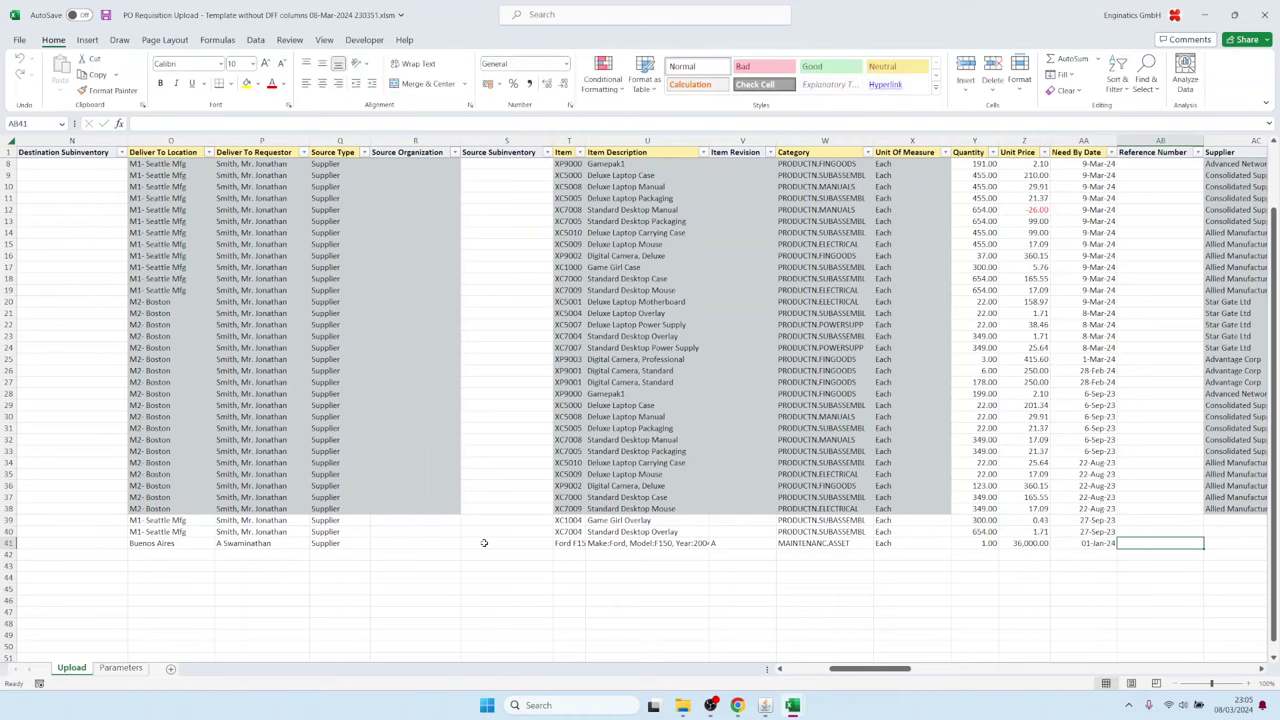
pyautogui.press('Home')
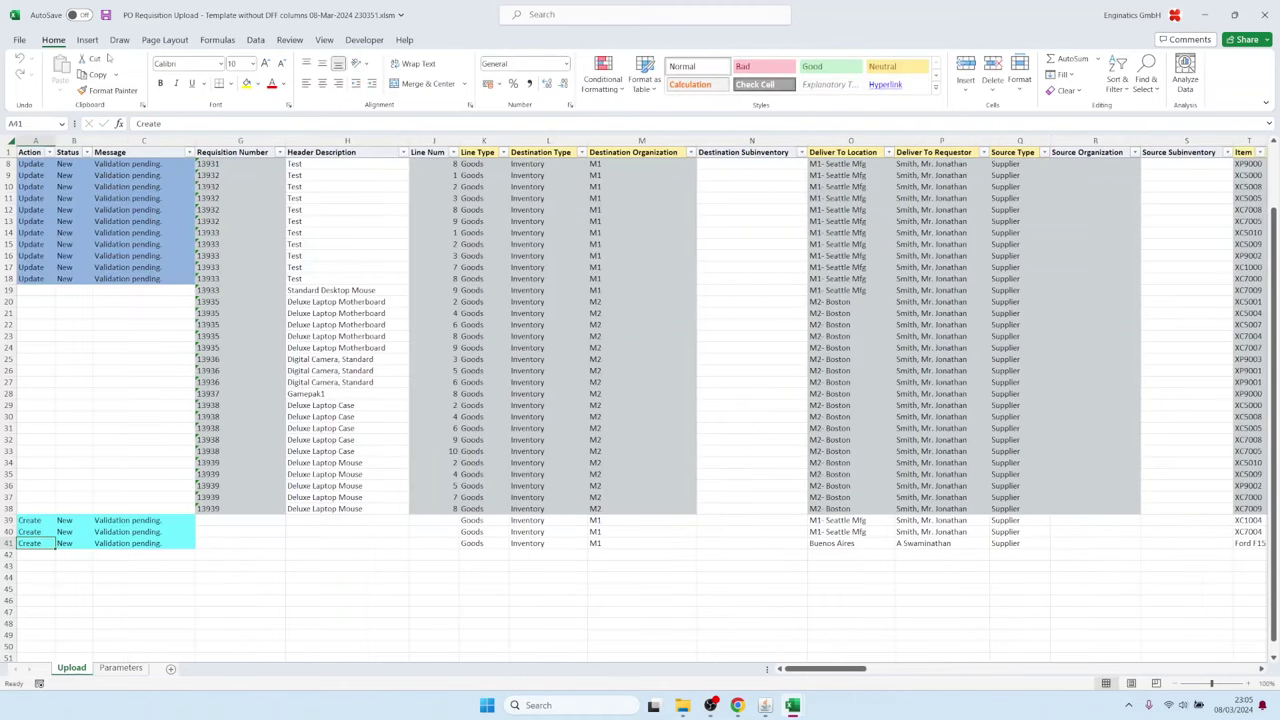
# Step: Upload the edited PO Requisition Upload workbook in Blitz Reports, then return to the upload form
pyautogui.click(764, 707)
pyautogui.click(76, 162)
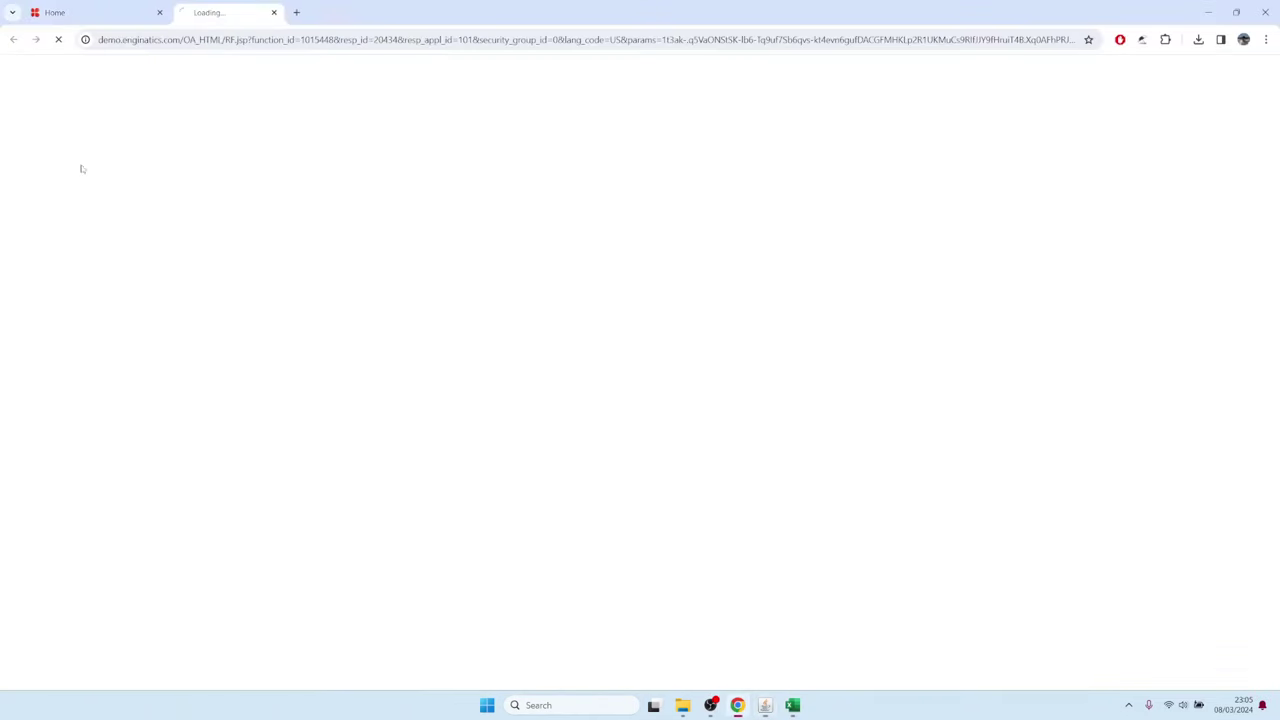
pyautogui.click(92, 133)
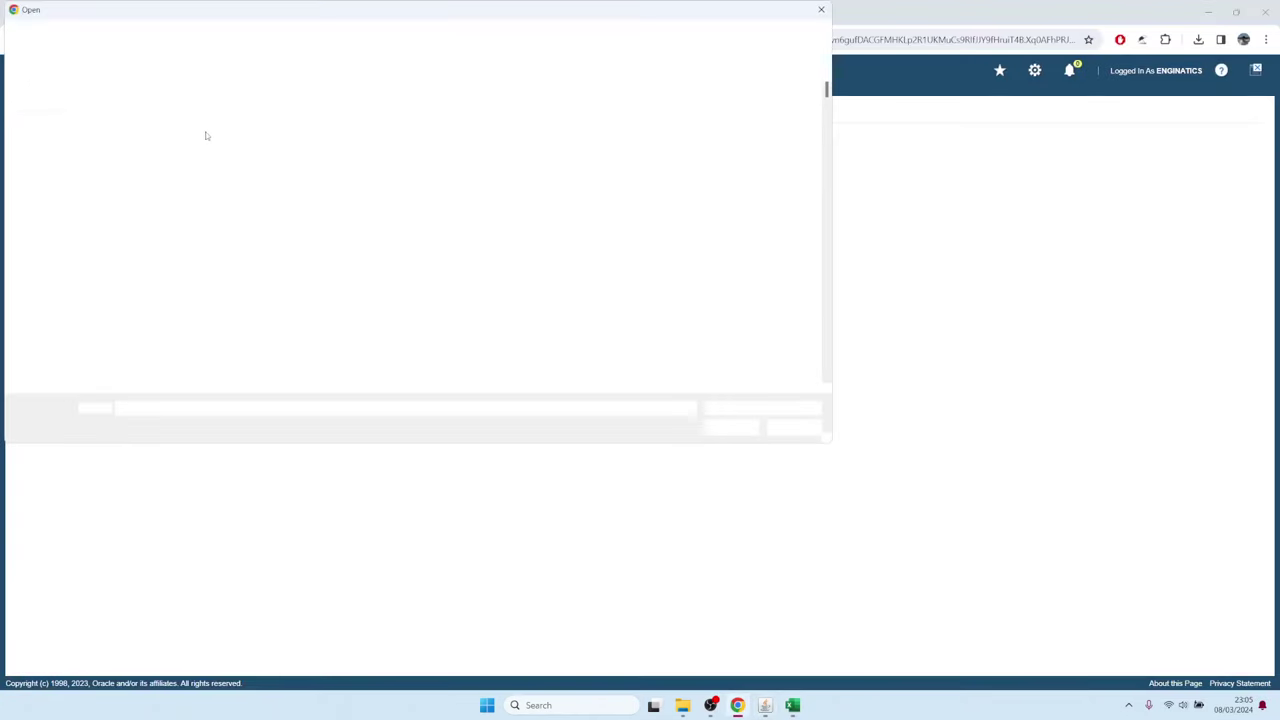
pyautogui.click(265, 100)
pyautogui.click(732, 427)
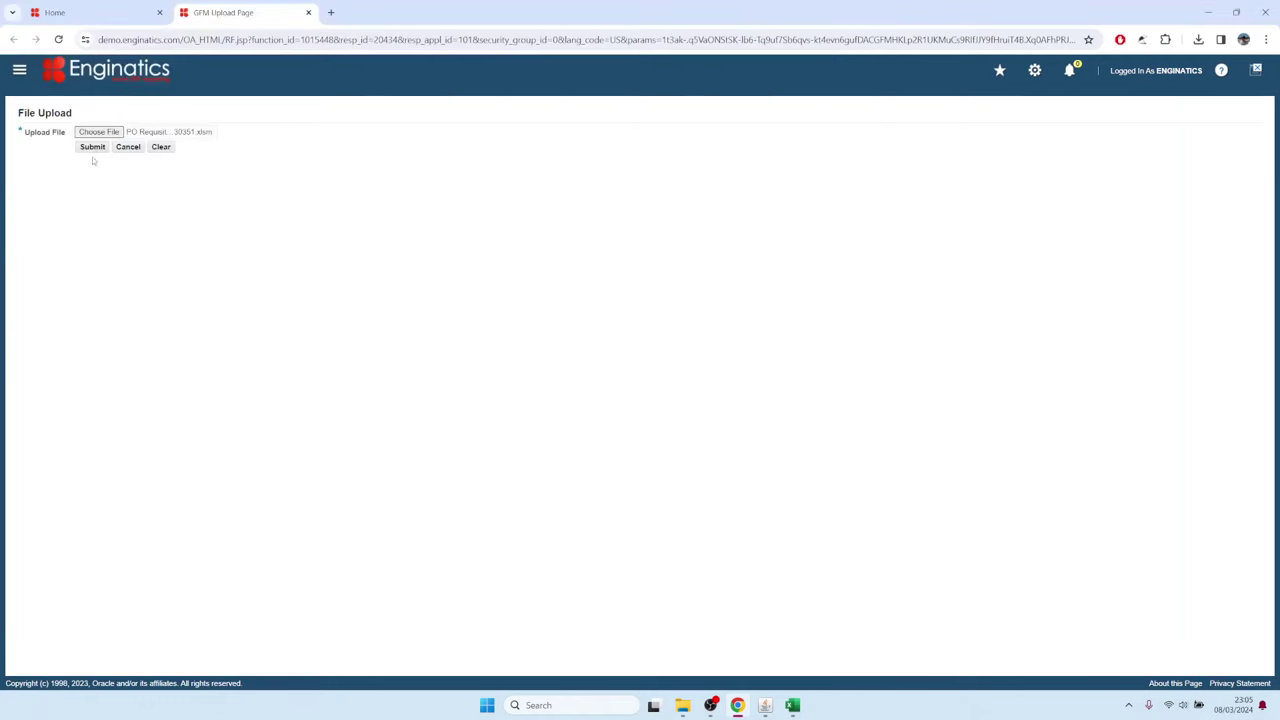
pyautogui.click(90, 145)
pyautogui.click(308, 12)
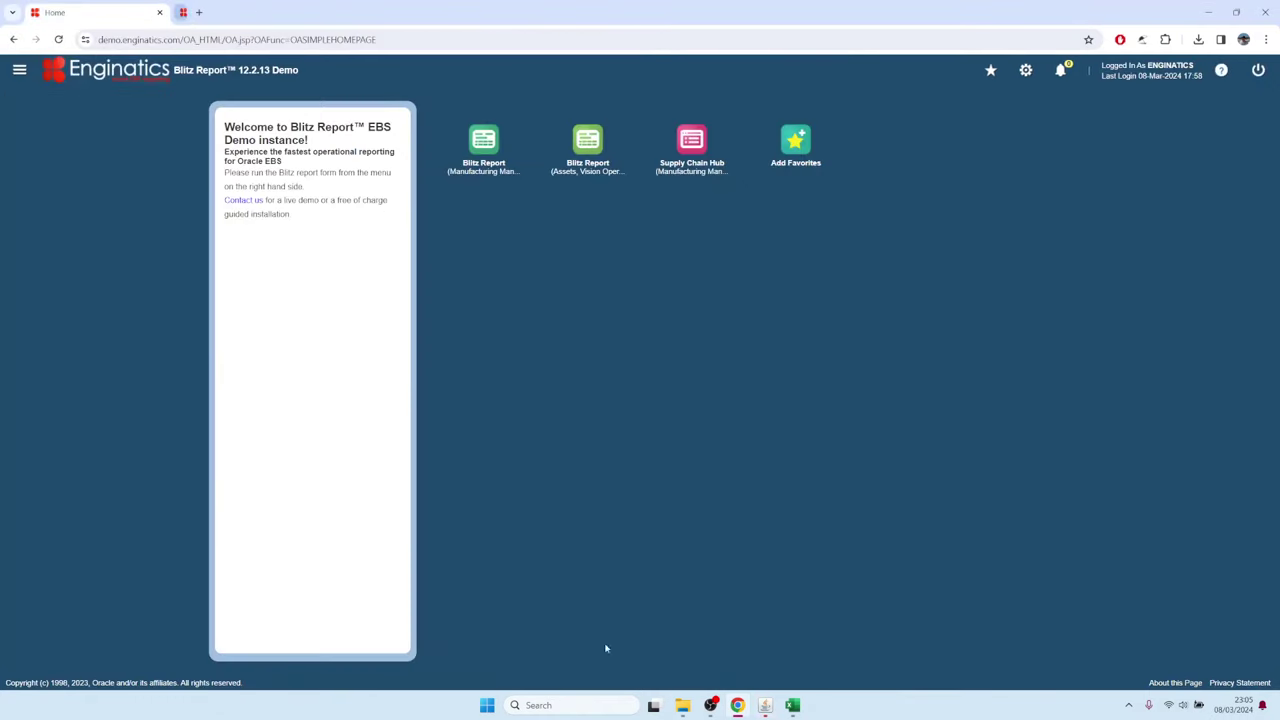
pyautogui.click(765, 705)
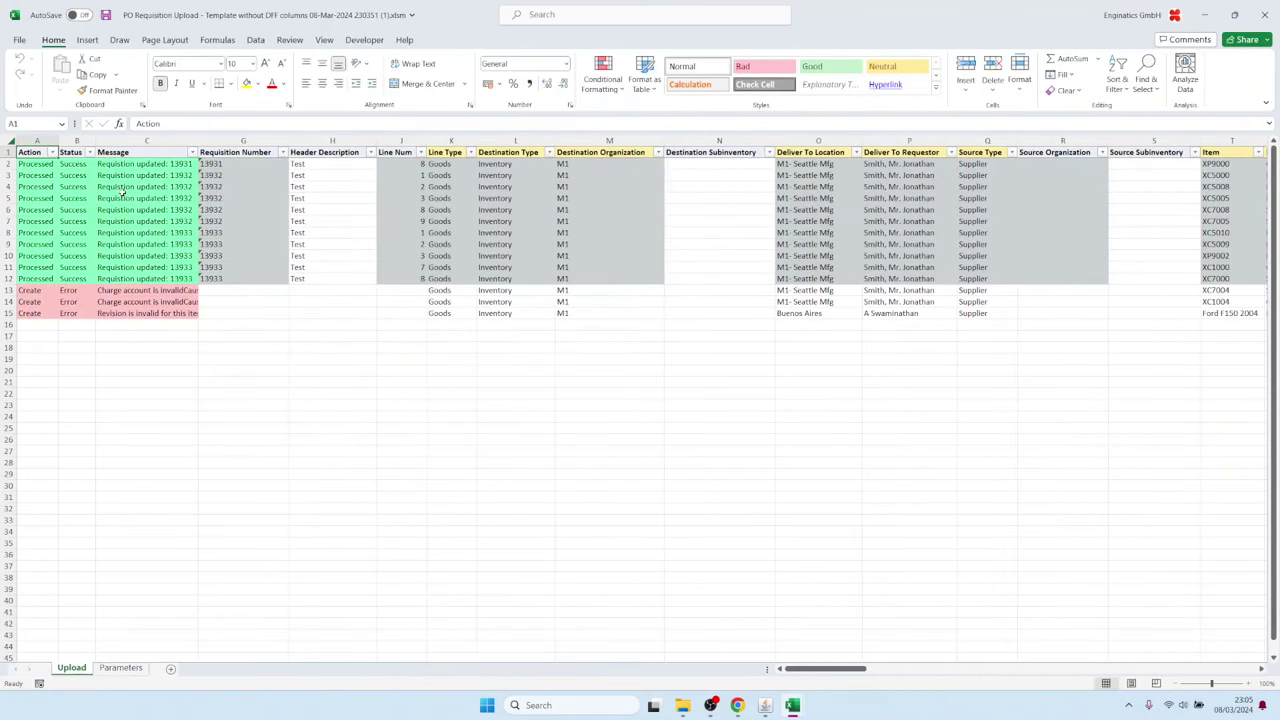
# Step: Check the success messages for updated lines and read the full charge account error text
pyautogui.moveTo(138, 177); pyautogui.dragTo(140, 279)
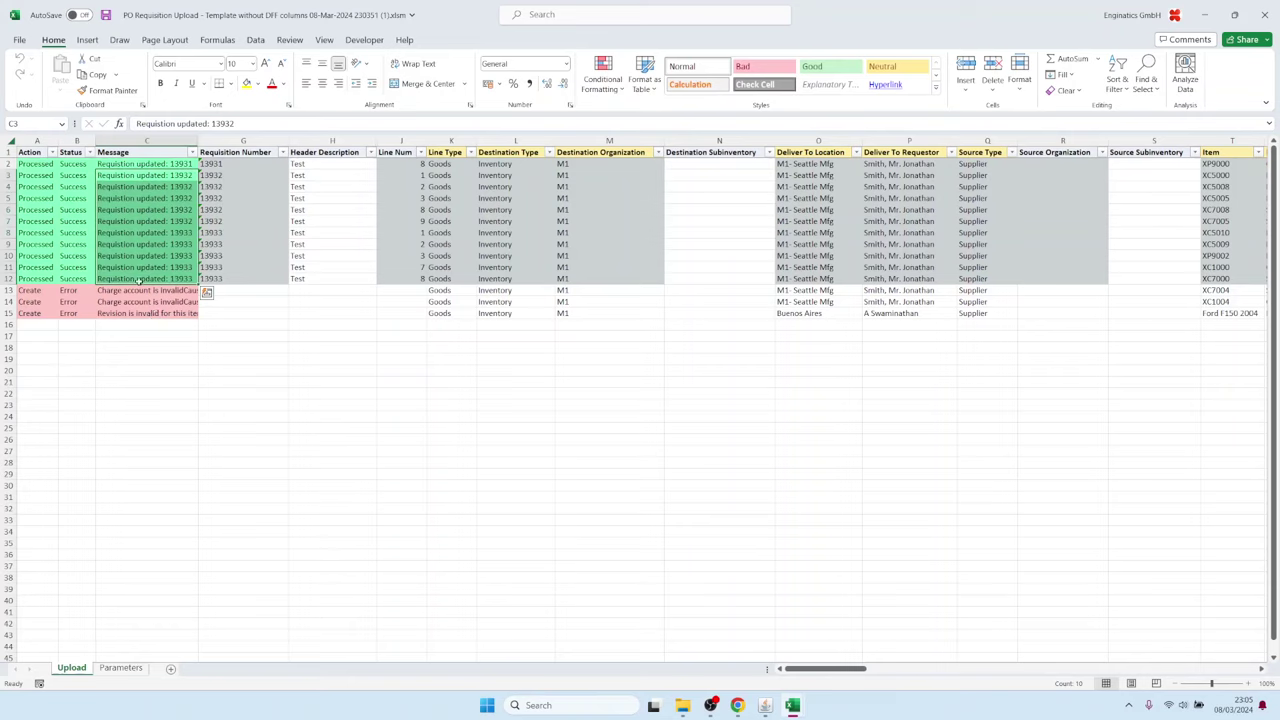
pyautogui.click(129, 292)
pyautogui.moveTo(129, 292); pyautogui.dragTo(130, 314)
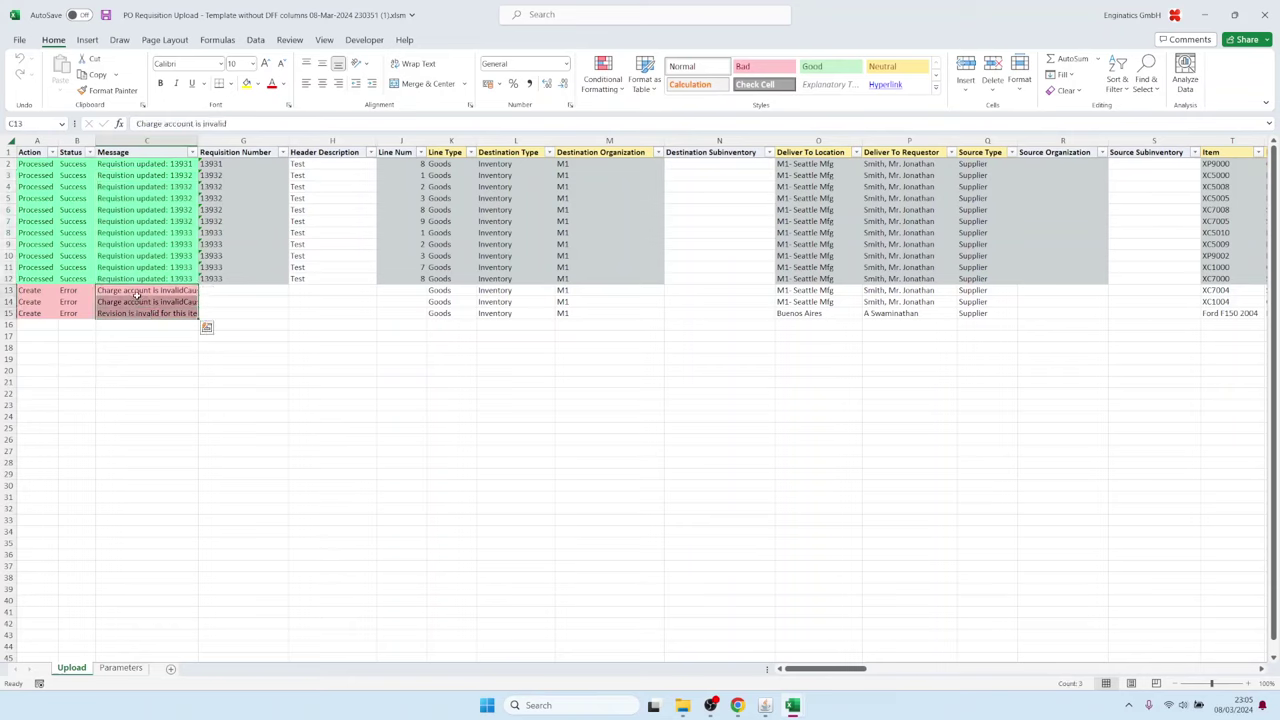
pyautogui.doubleClick(135, 295)
pyautogui.press('Escape')
# Step: Read the full item revision error on the new lines, then switch back to Blitz Reports
pyautogui.click(140, 232)
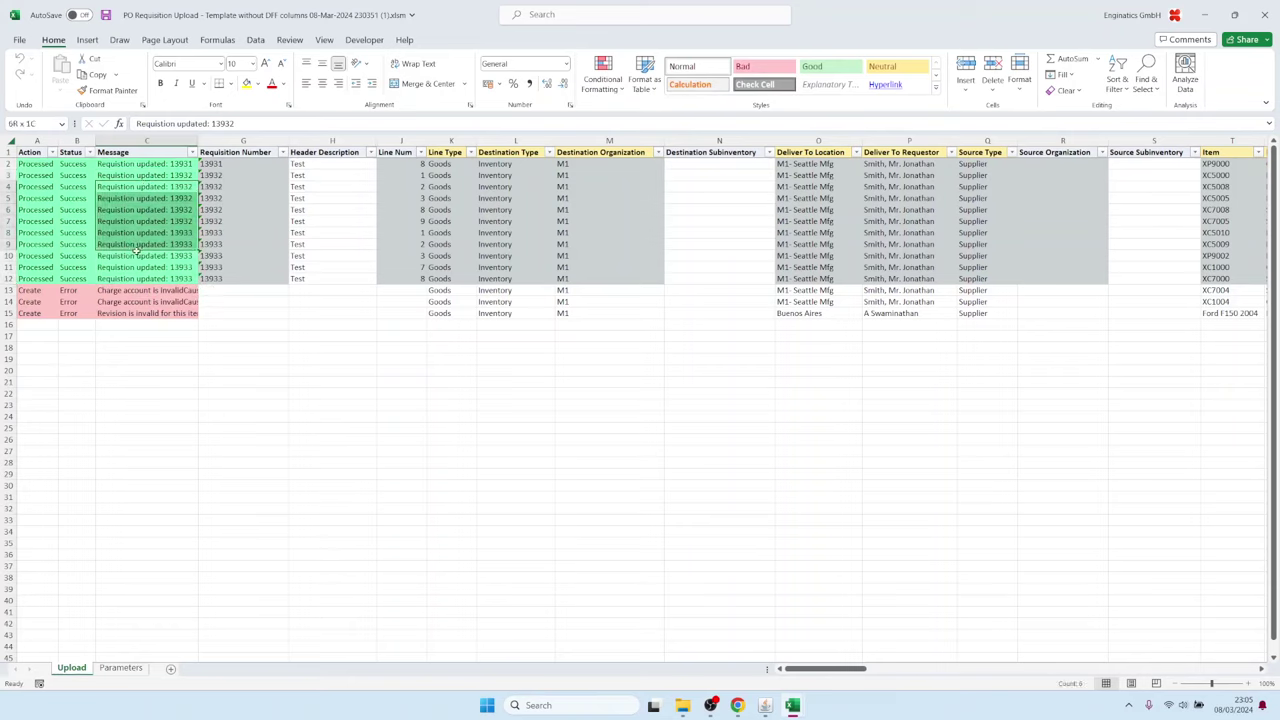
pyautogui.moveTo(140, 290); pyautogui.dragTo(135, 313)
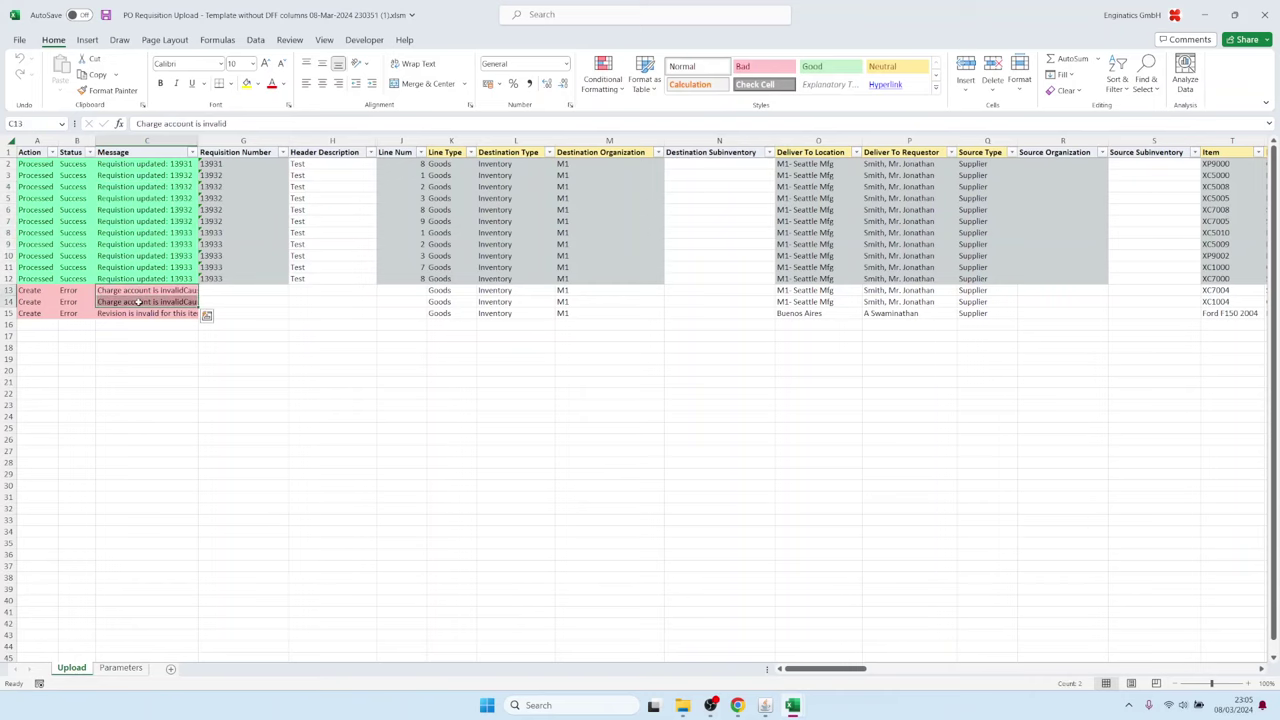
pyautogui.doubleClick(131, 313)
pyautogui.press('Escape')
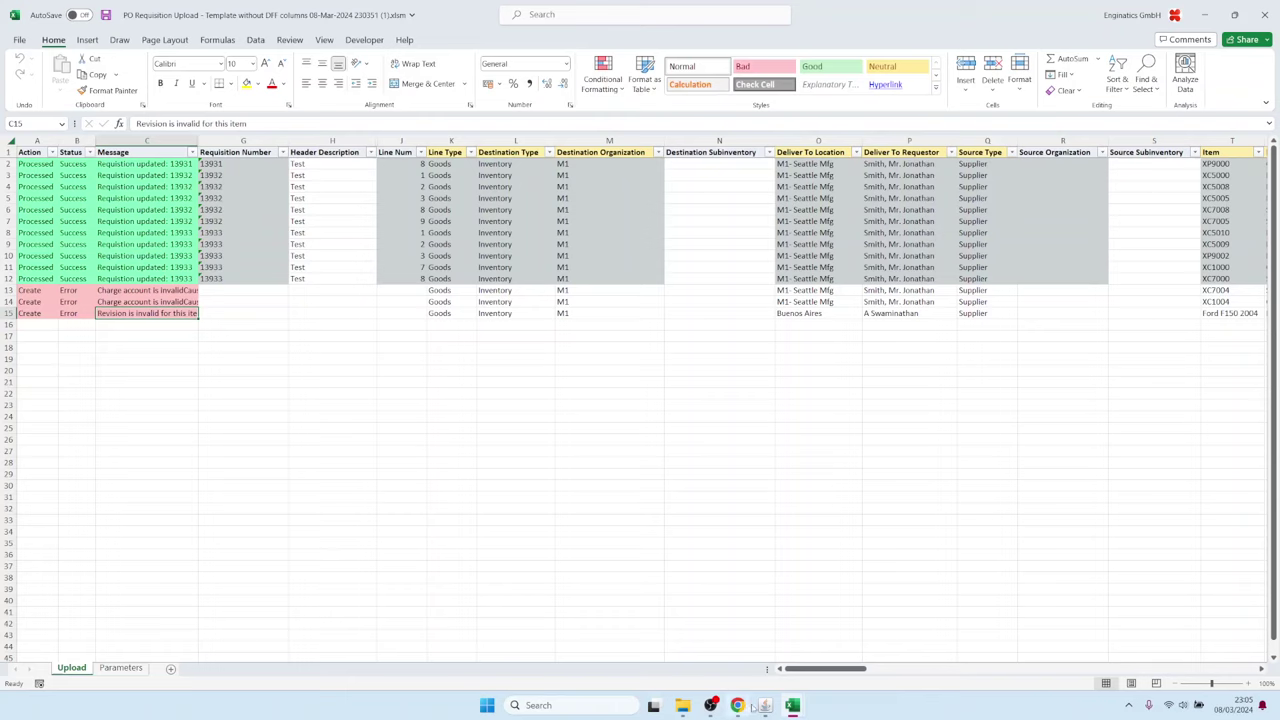
pyautogui.click(765, 705)
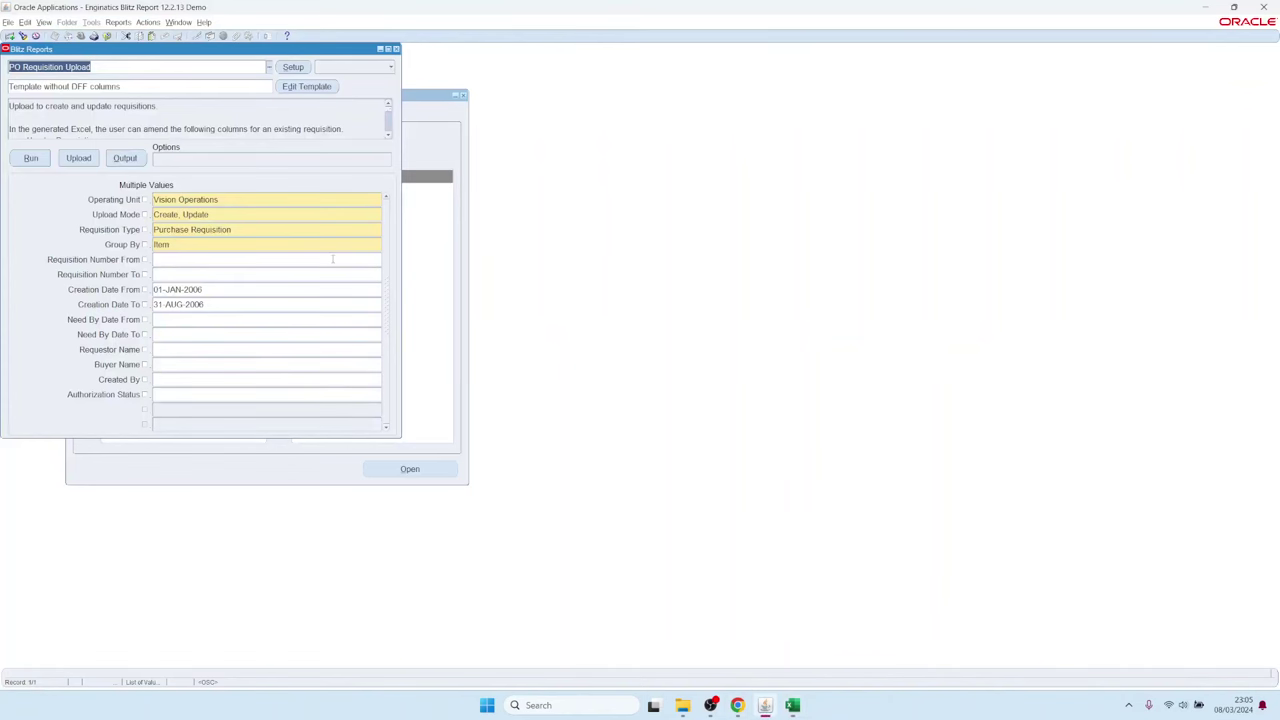